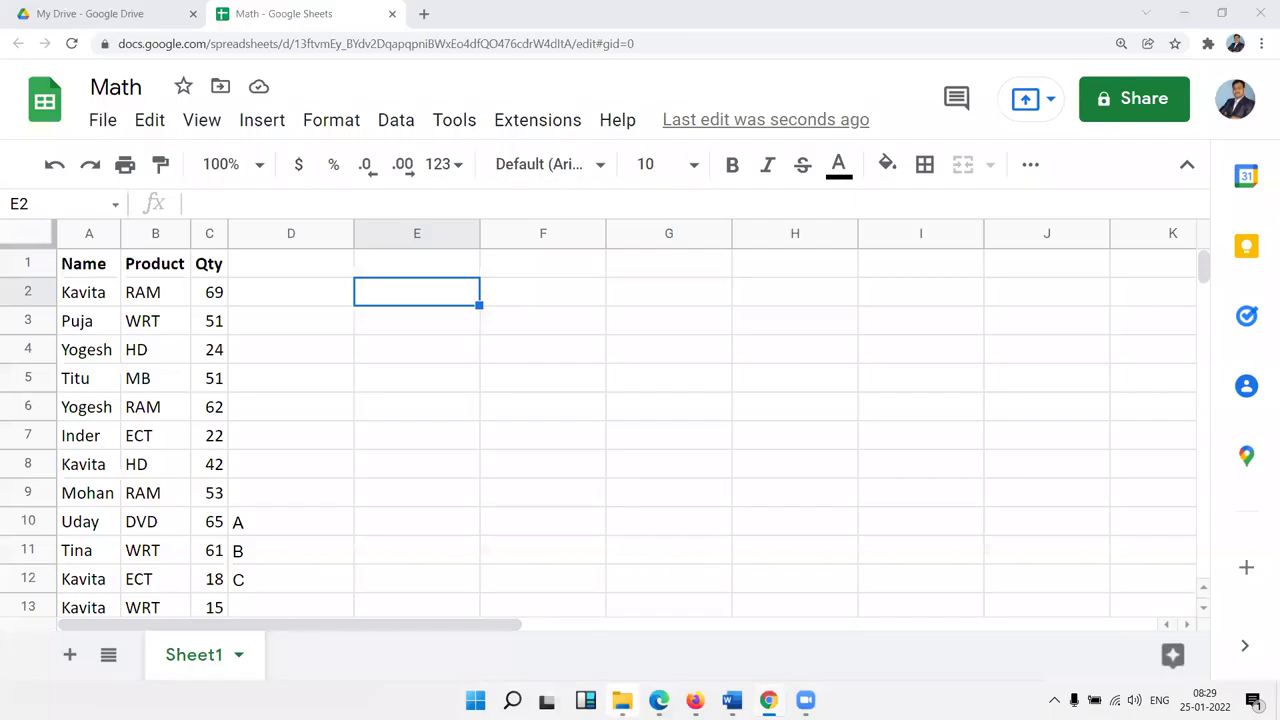
Step: Clear the stray letters from column D
key("super+d")
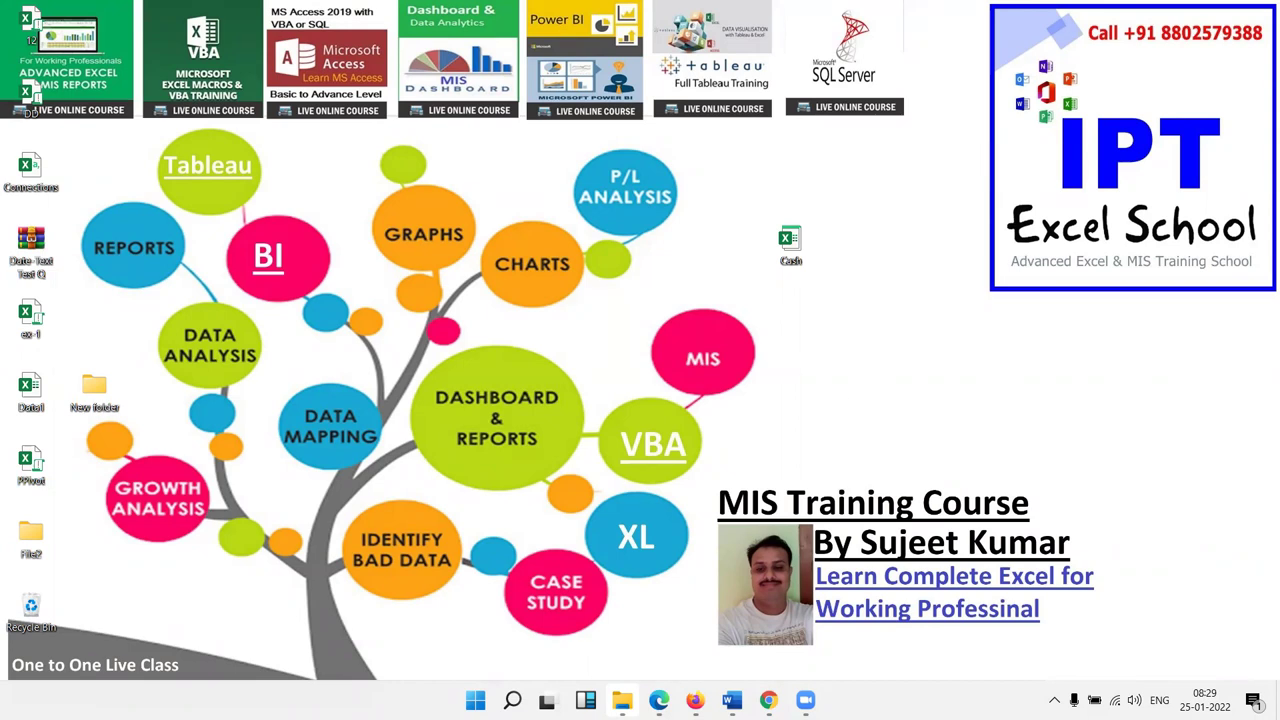
left_click(768, 700)
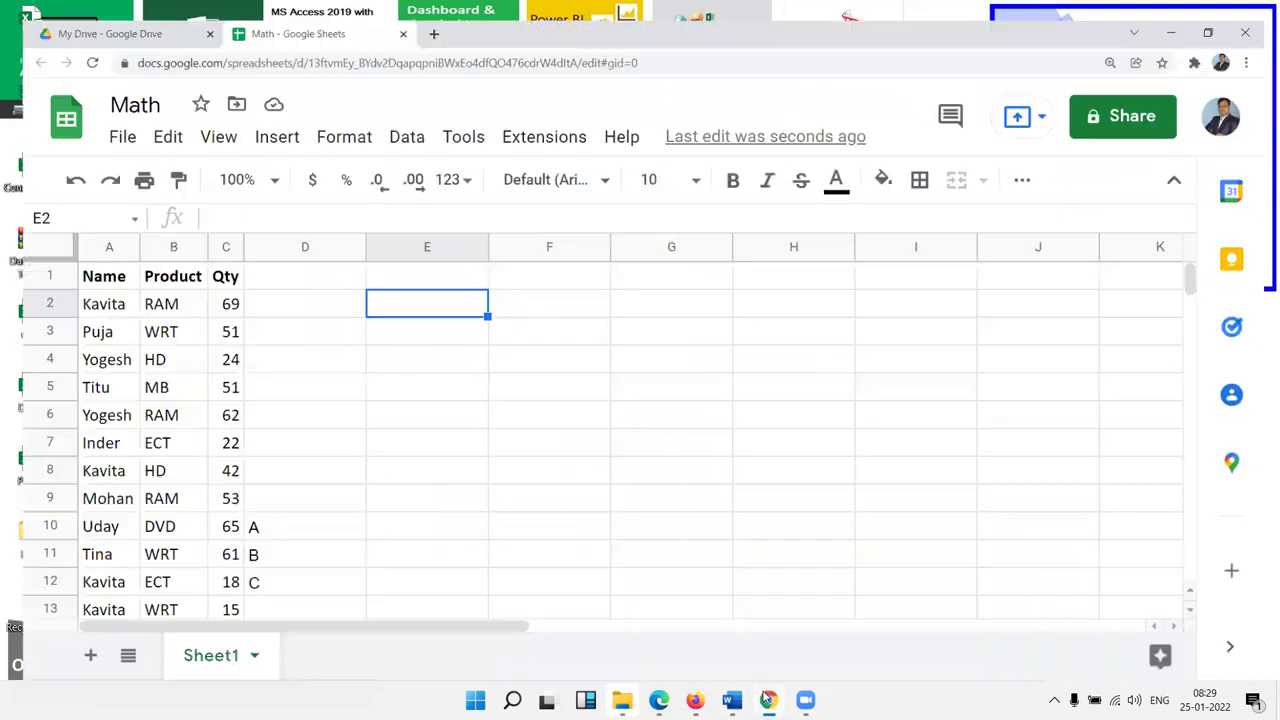
left_click(164, 331)
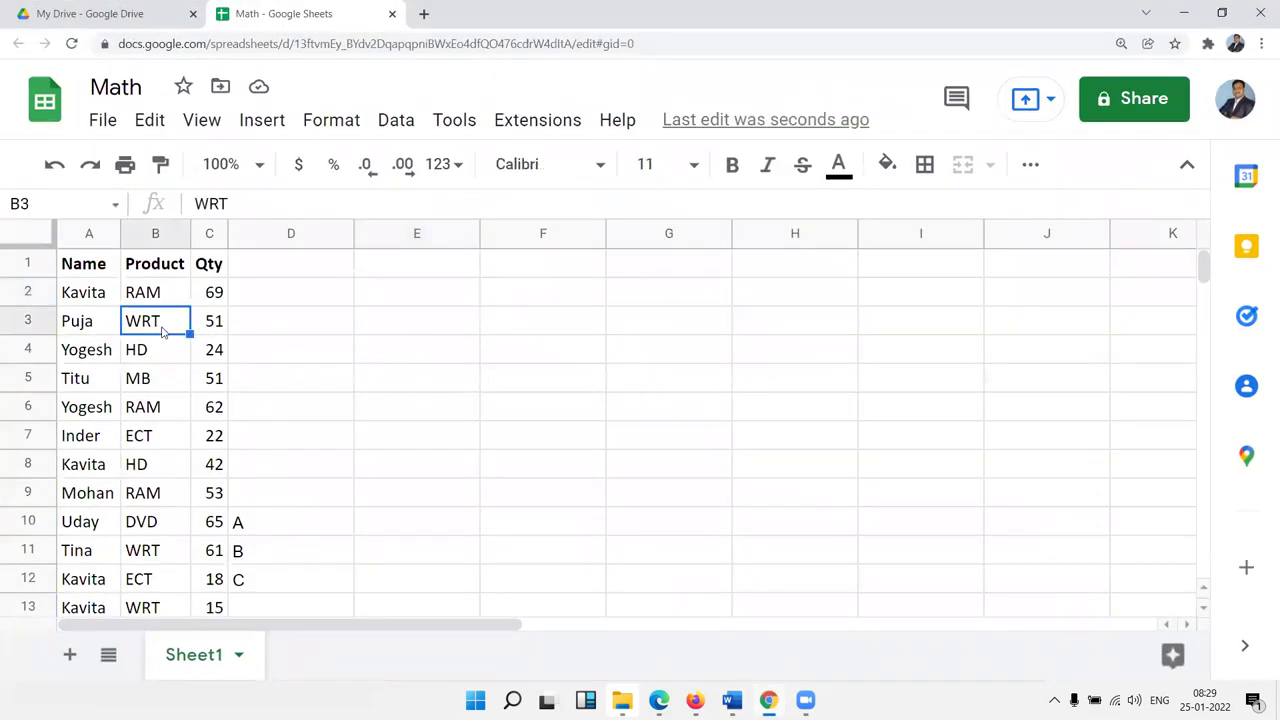
key("Right")
key("Right")
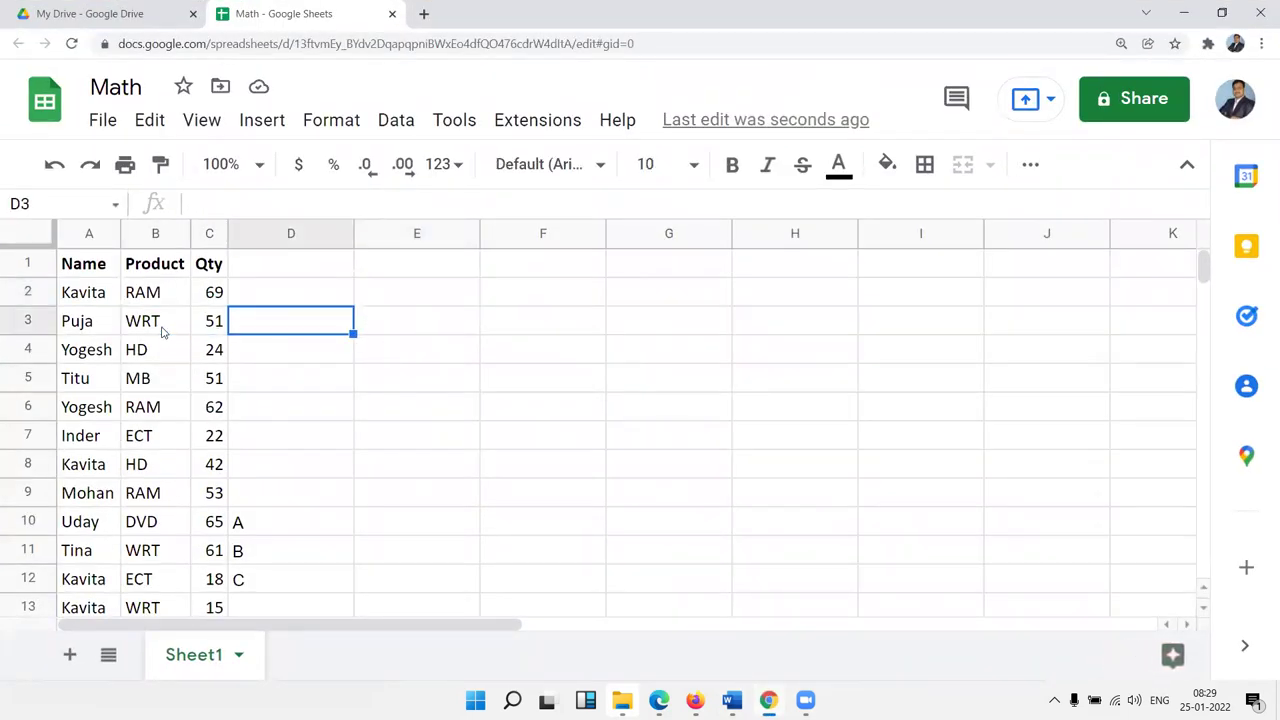
key("ctrl+space")
key("Delete")
key("Right")
key("Right")
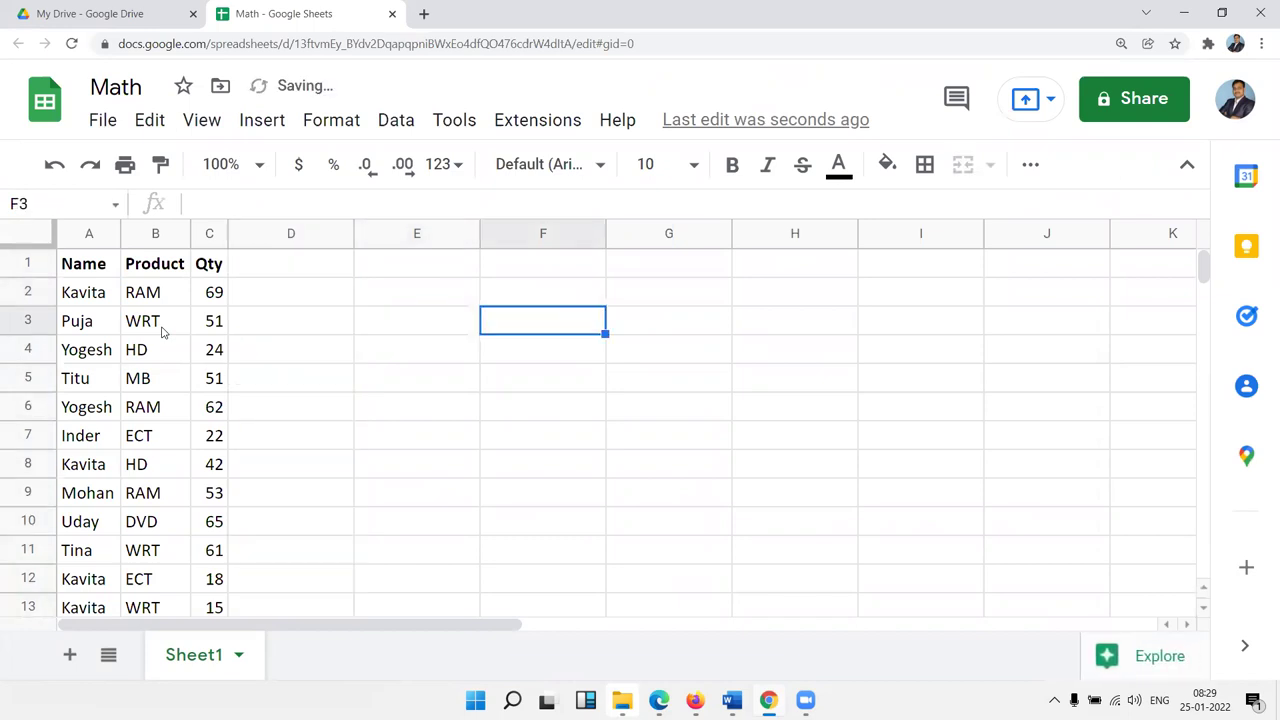
Step: Add a 'Name' heading in F2
left_click(95, 292)
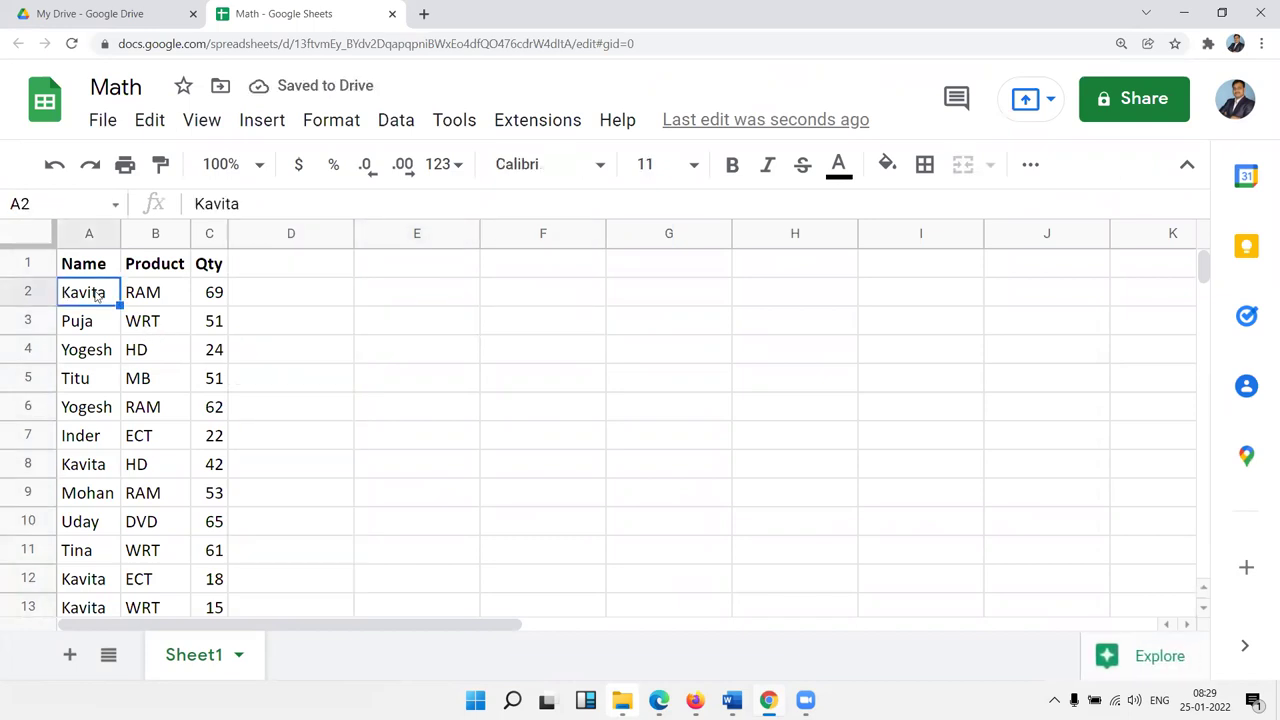
key("ctrl+Down")
key("ctrl+Up")
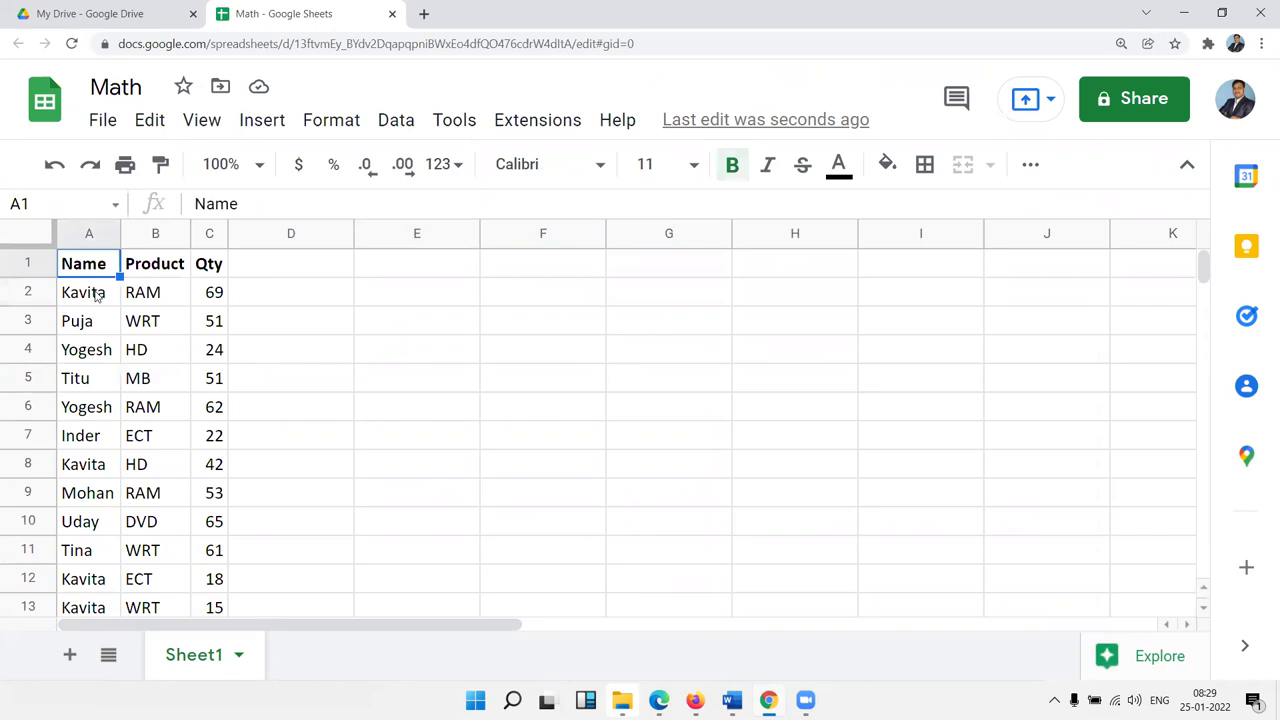
key("Right")
key("Right")
key("Right")
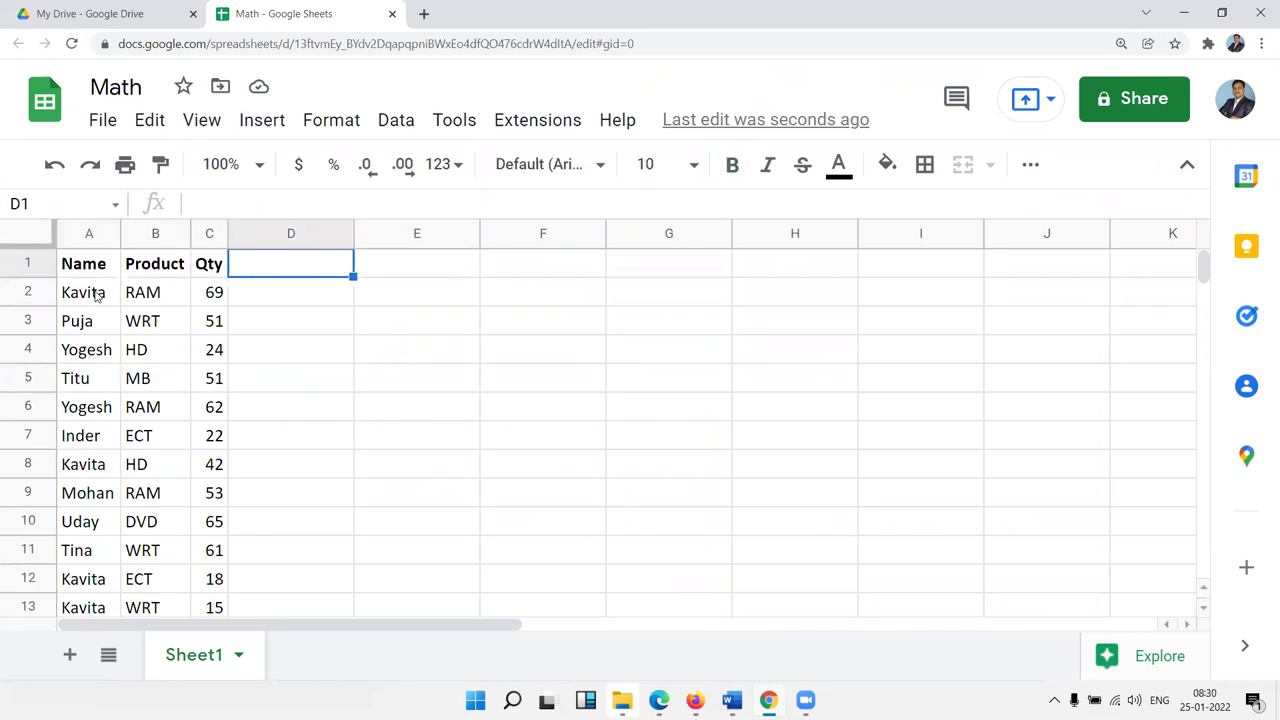
key("Right")
key("Right")
key("Down")
type("Name")
key("Return")
Step: Enter =UNIQUE(A2:A55) in F3 to list the distinct names from column A
type("=")
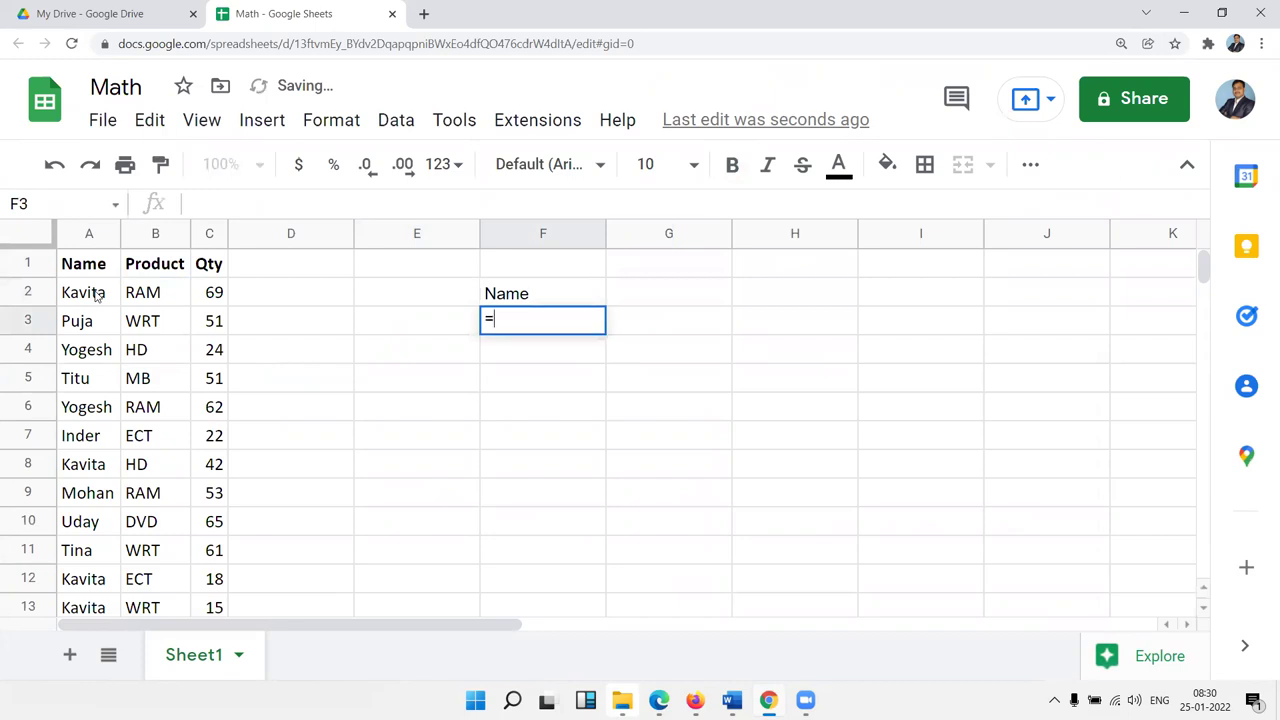
type("un")
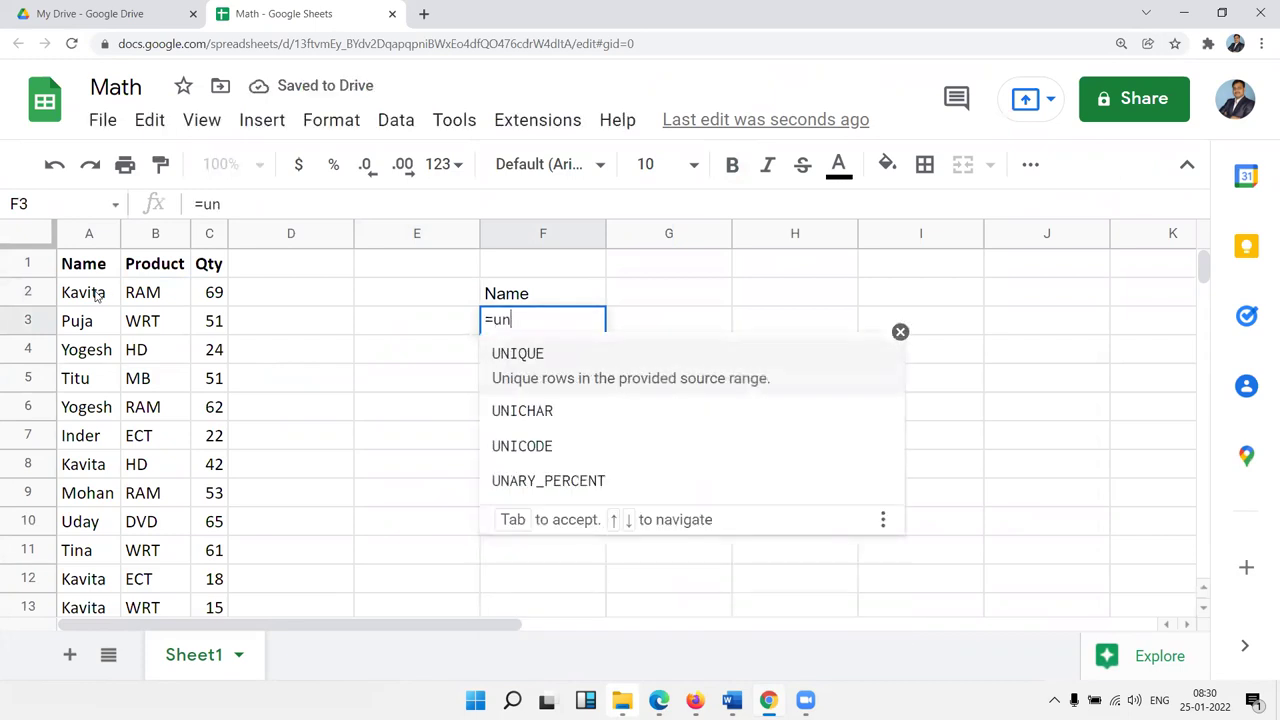
key("Tab")
key("Left")
key("Left")
key("Left")
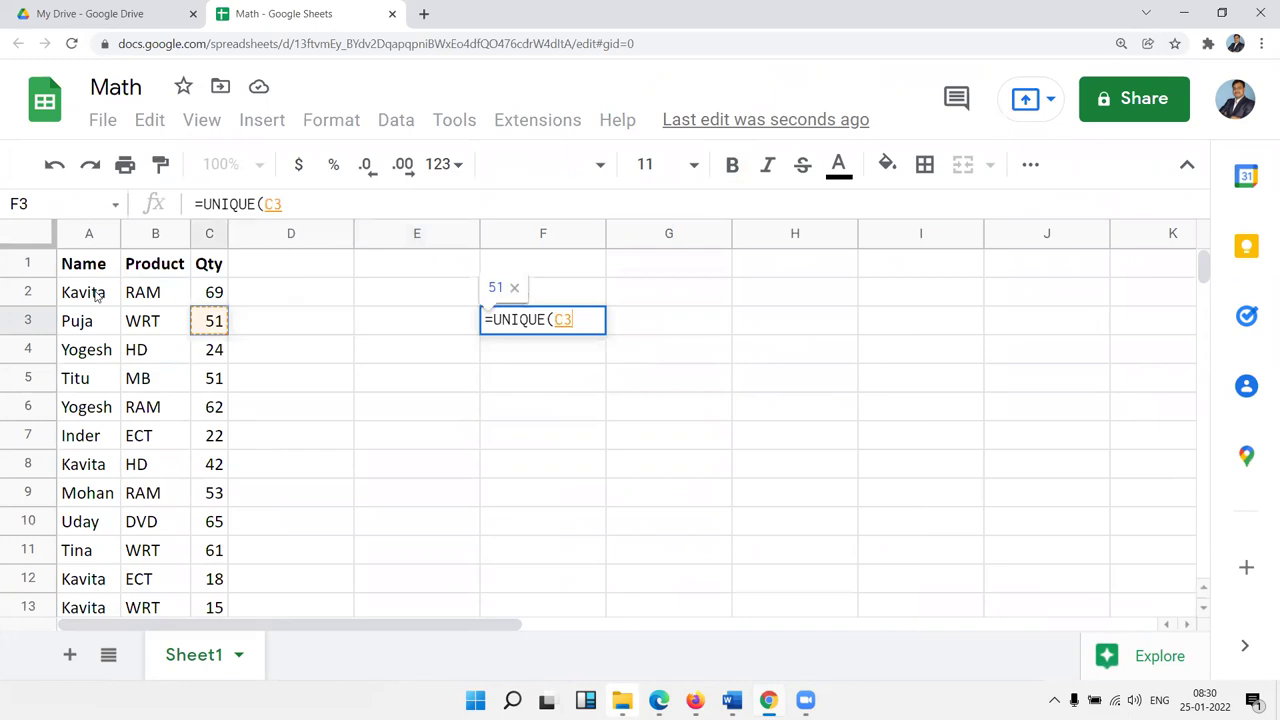
key("Left")
key("Up")
key("Left")
key("ctrl+shift+Down")
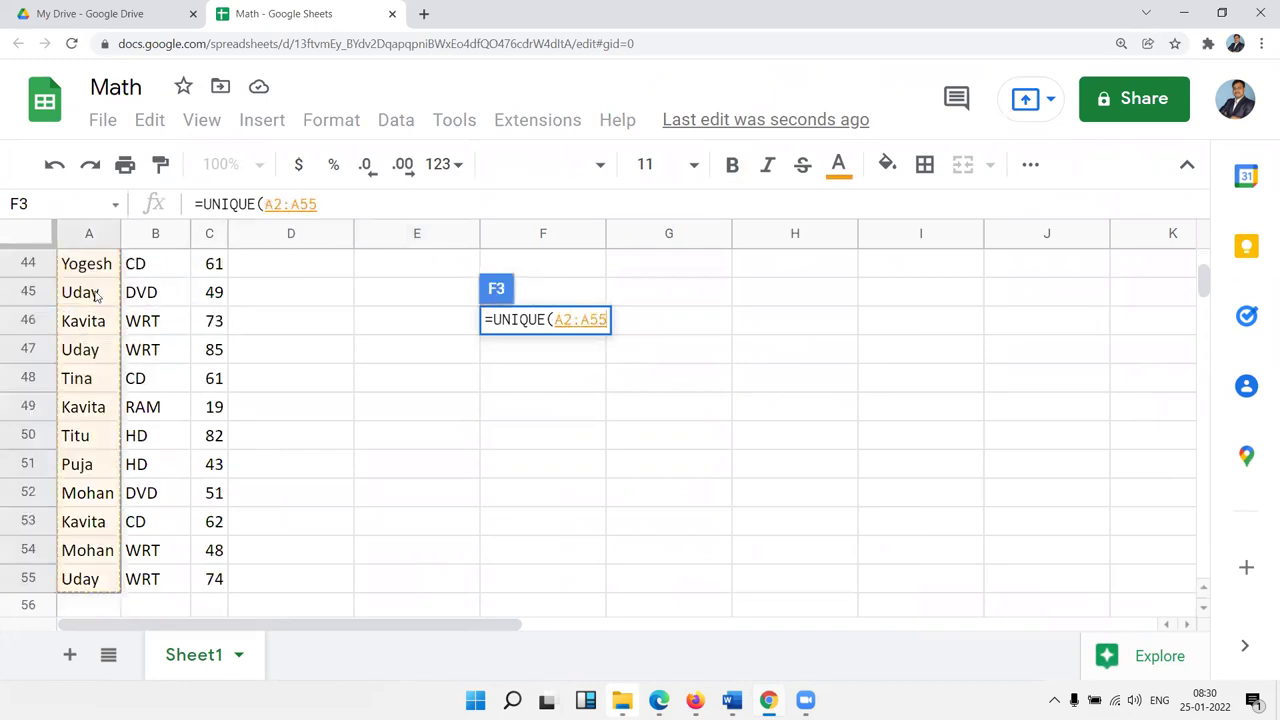
key("Return")
key("Up")
key("Up")
key("Up")
key("Down")
key("Down")
key("Down")
key("Down")
key("Down")
key("Down")
key("Down")
key("Down")
key("Down")
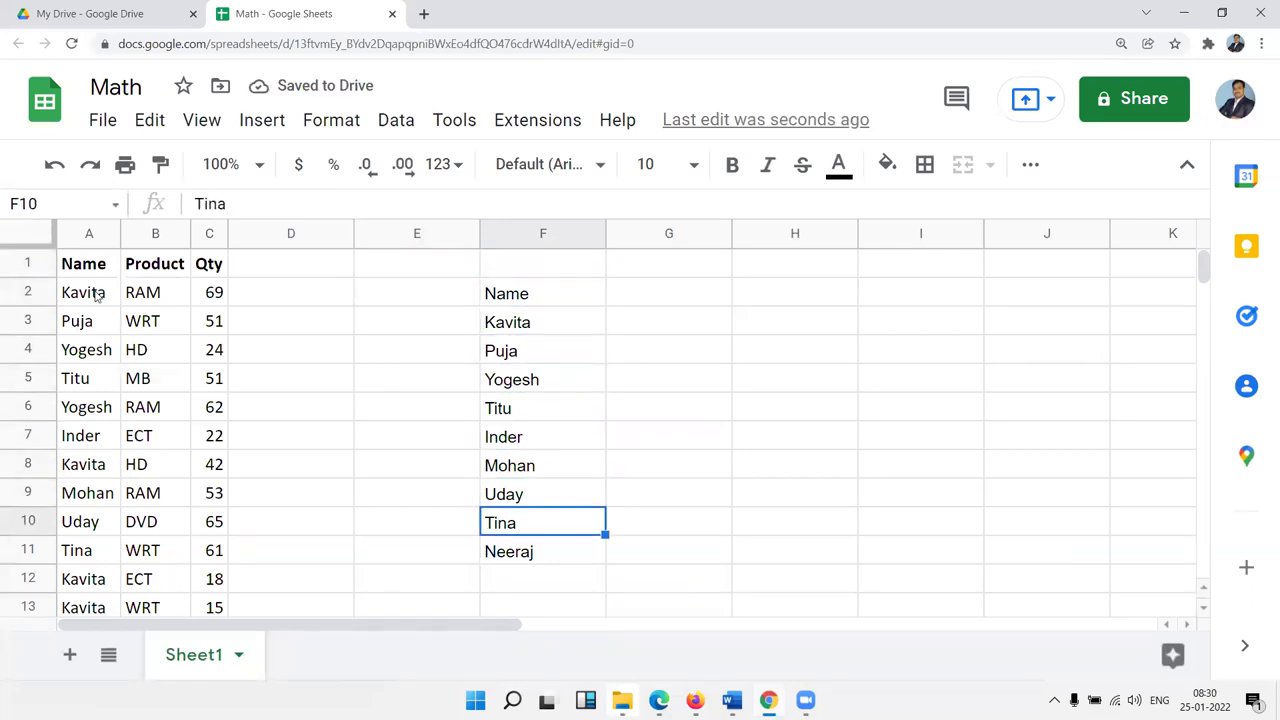
key("Up")
key("Up")
key("Up")
key("Up")
key("Up")
key("Up")
key("Up")
key("Up")
Step: Add a 'Qty' heading in G2 beside the Name list
key("Right")
type("Qty")
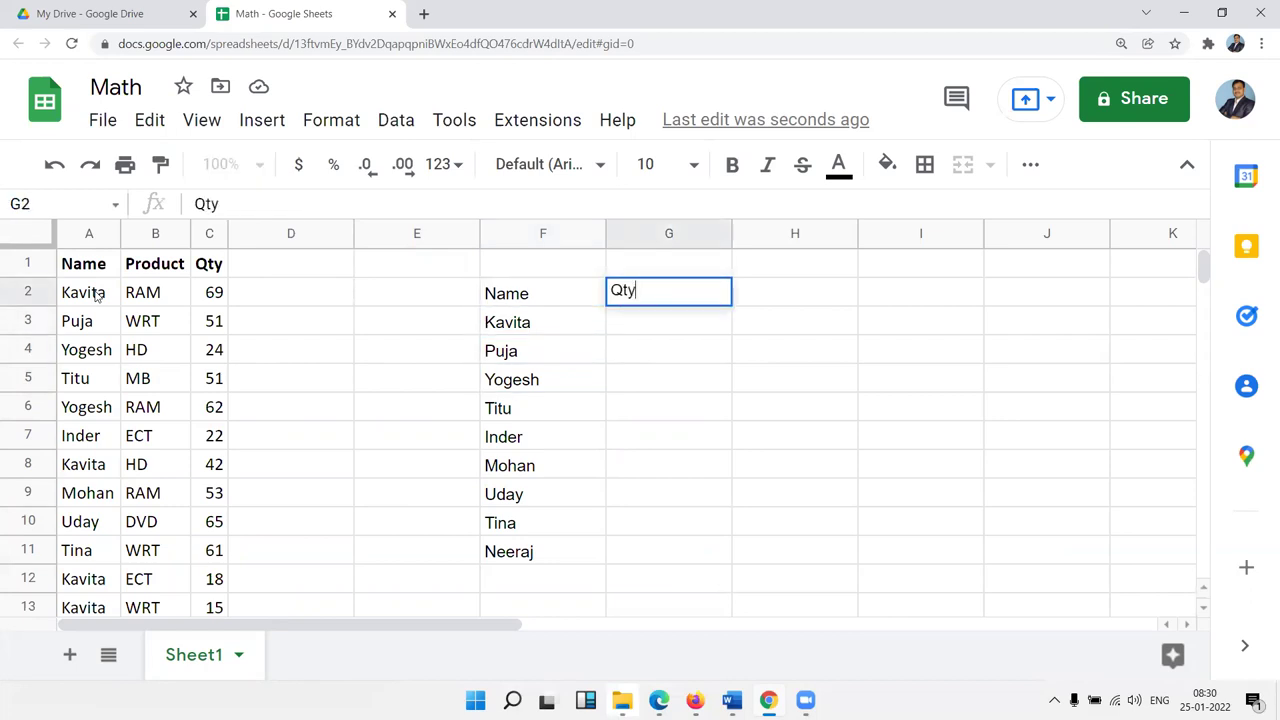
key("Return")
Step: Total the whole Qty column with =SUM(C:C) in D2, giving 2688
key("Left")
key("Left")
key("Left")
key("Up")
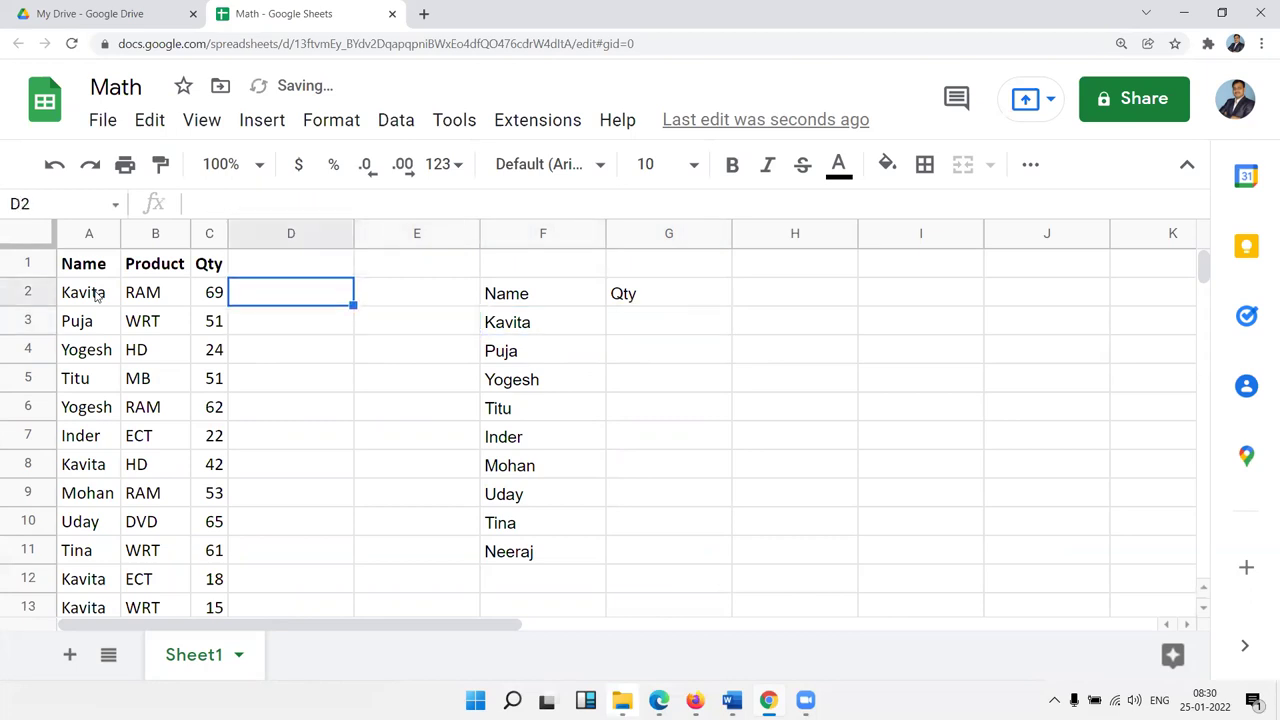
type("=SU")
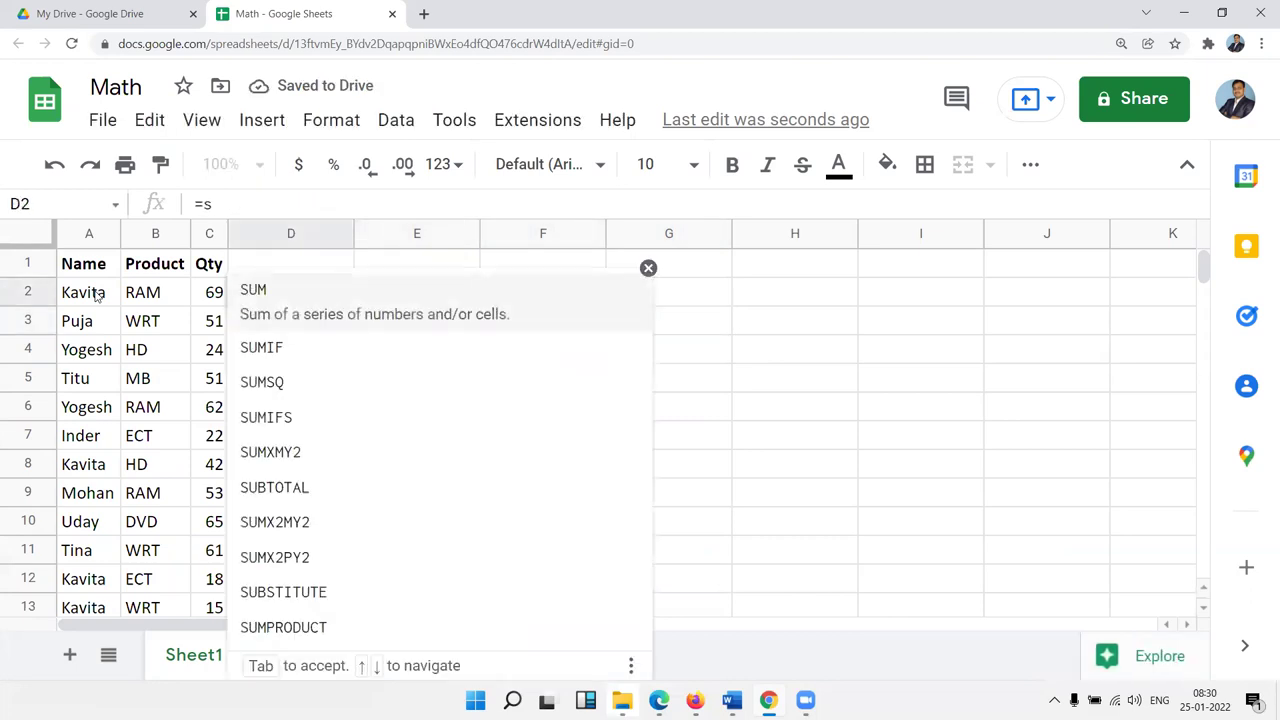
type("M(")
key("Left")
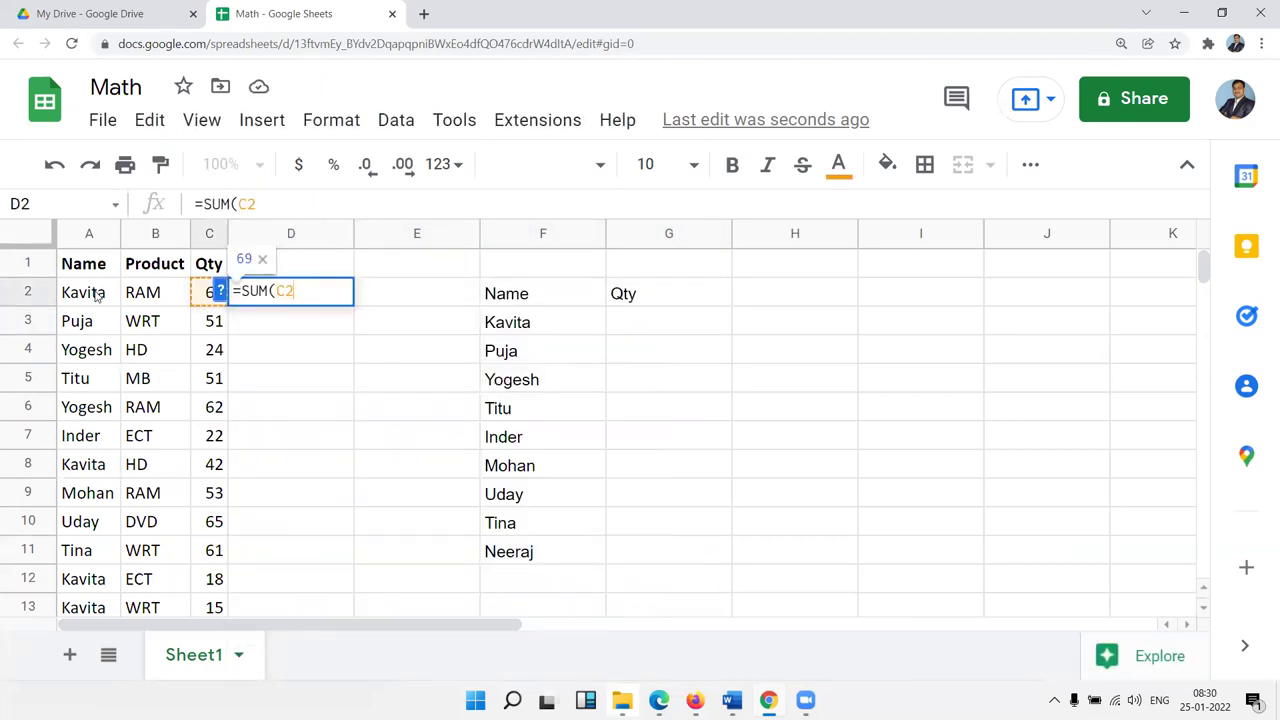
left_click(208, 234)
left_click(303, 291)
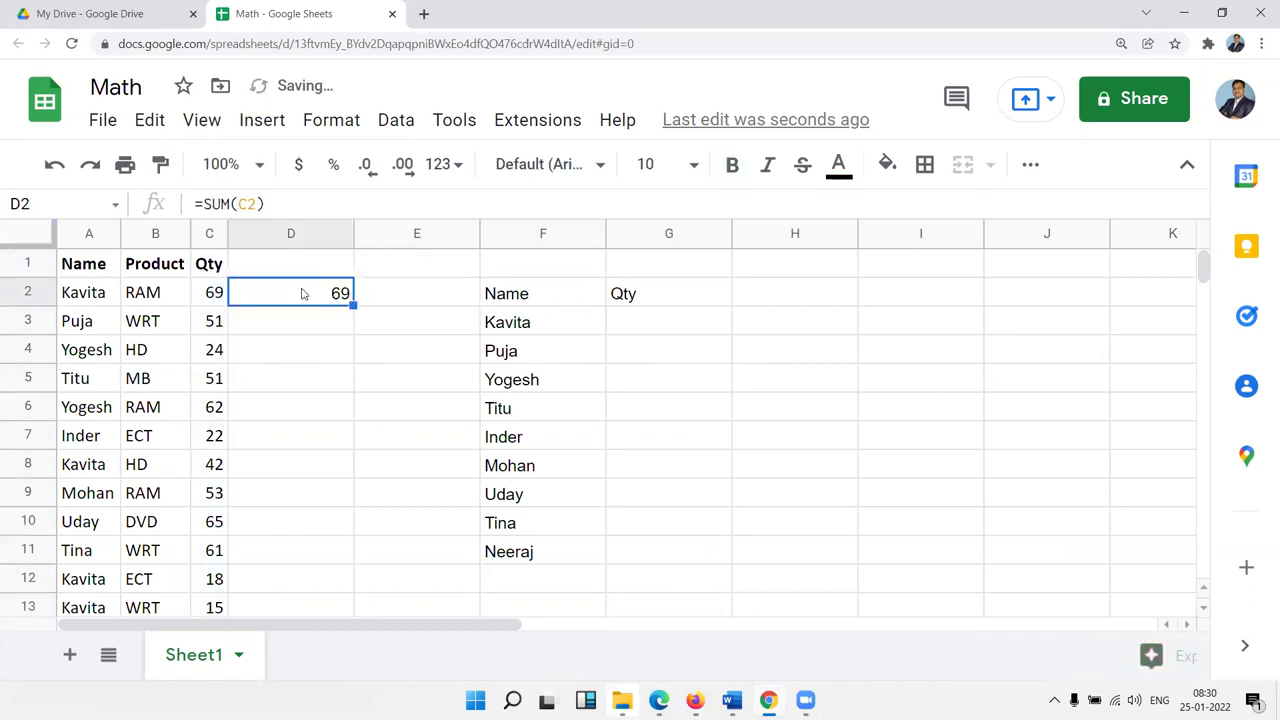
double_click(332, 293)
key("Left")
key("BackSpace")
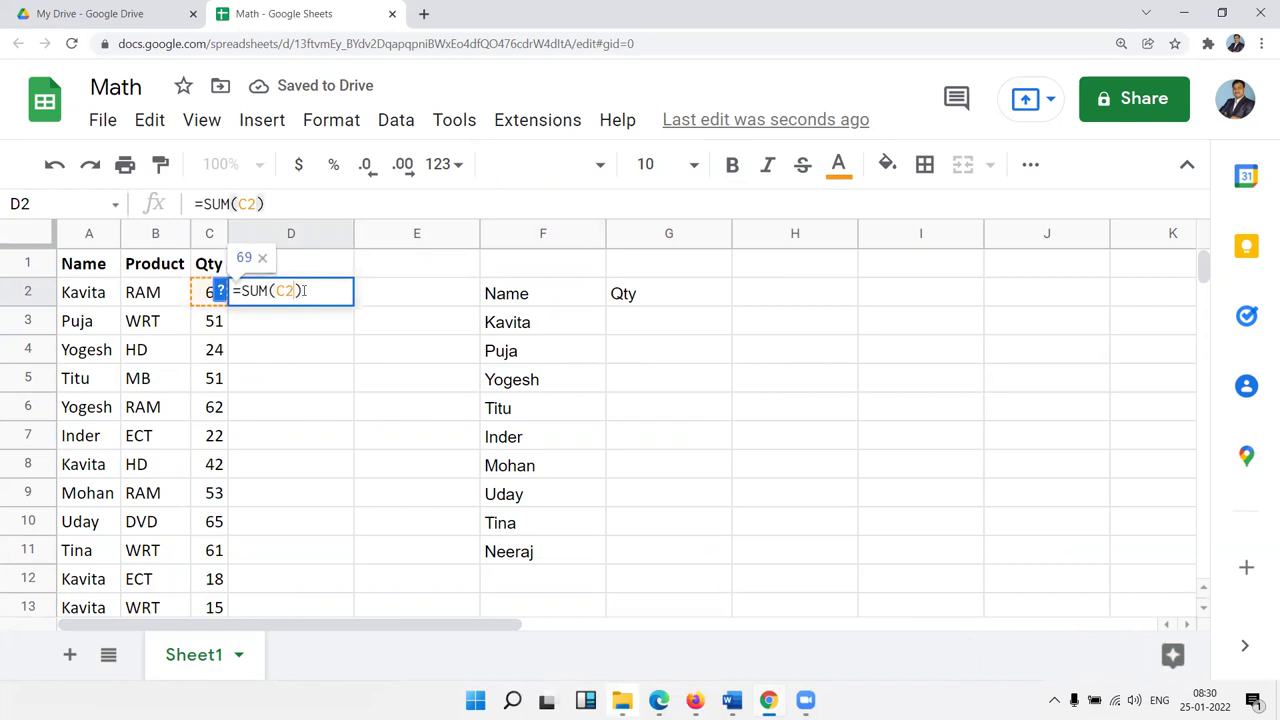
type(":c")
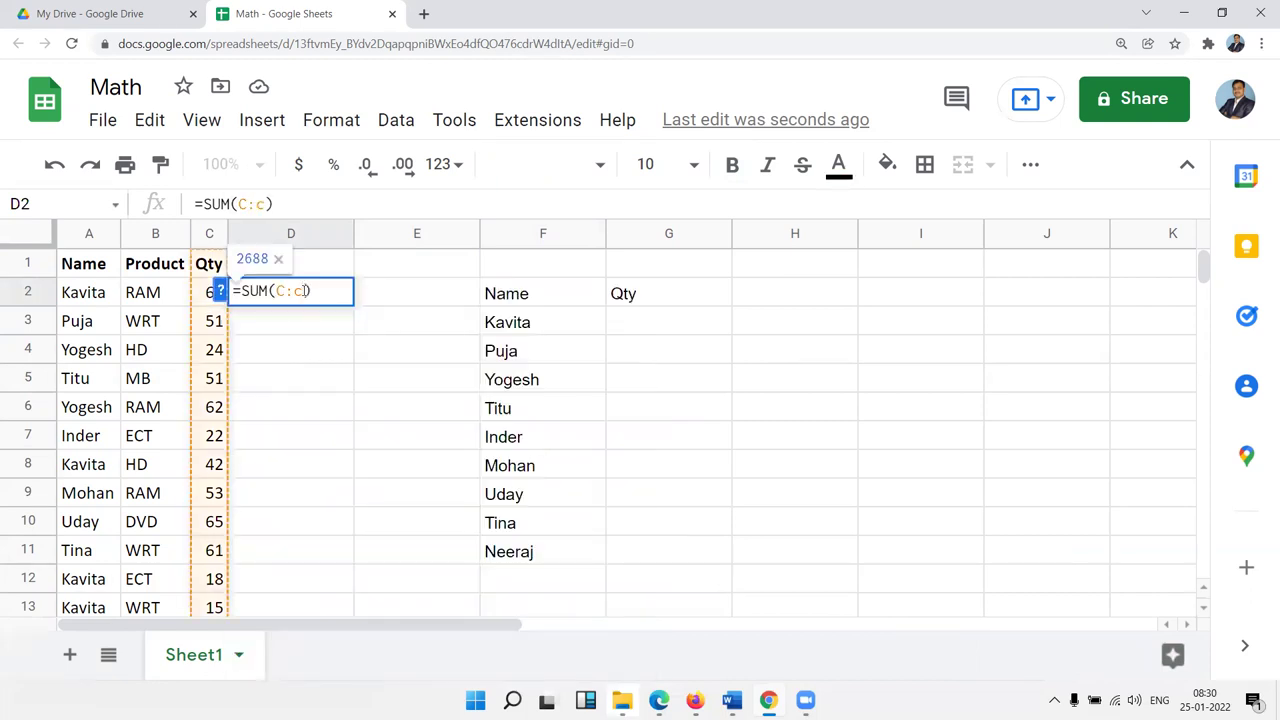
key("Return")
left_click(305, 295)
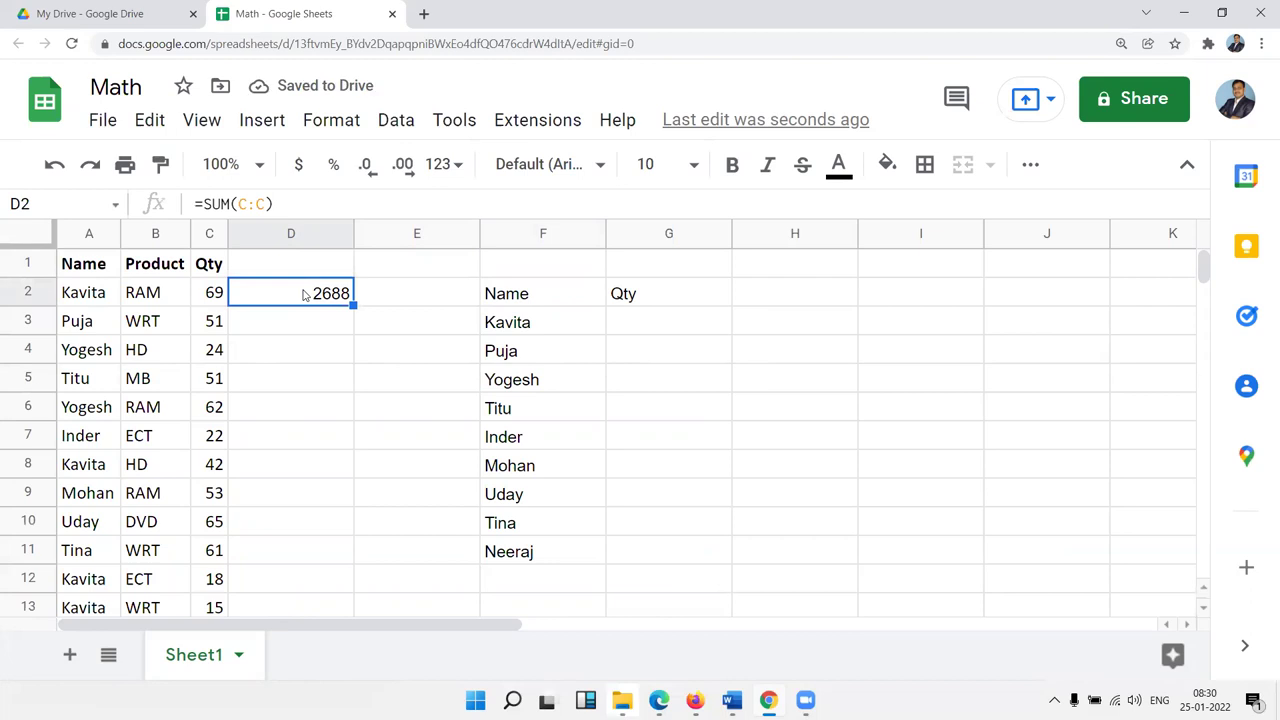
Step: Enter =SUMIF(A:A,F3,C:C) in G3 to total Kavita's quantity as 344
left_click(662, 320)
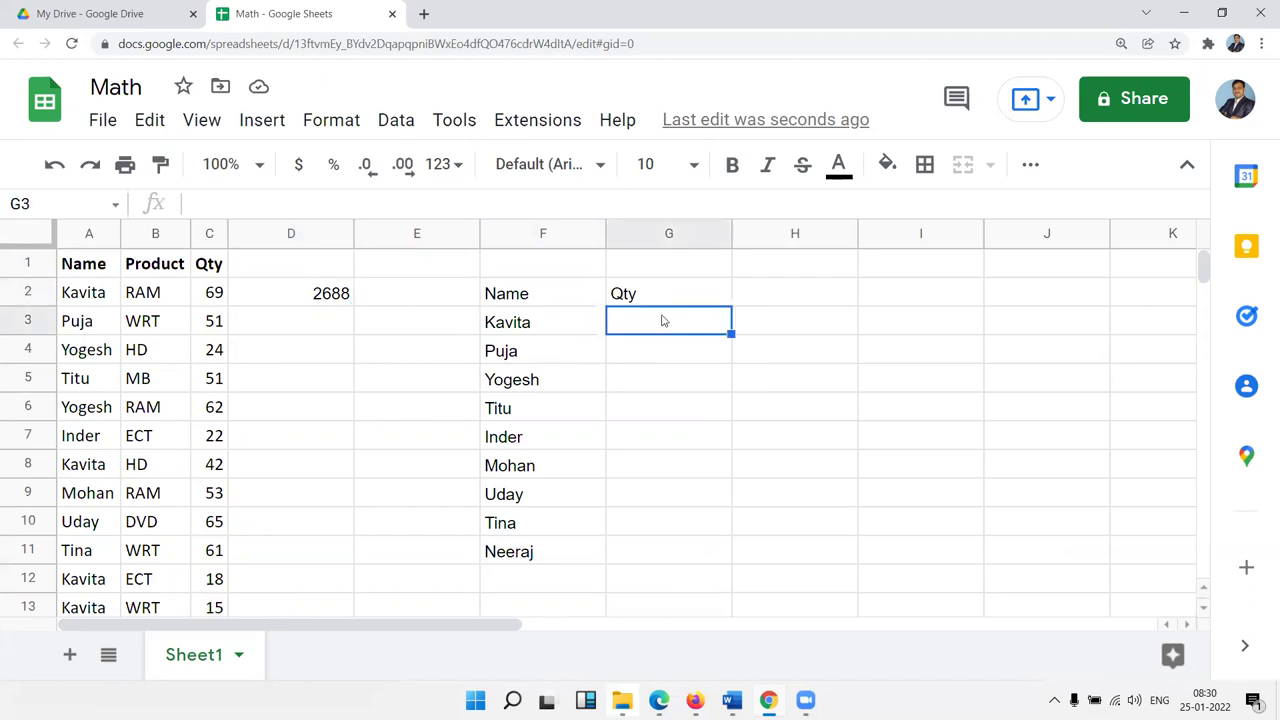
type("=sum")
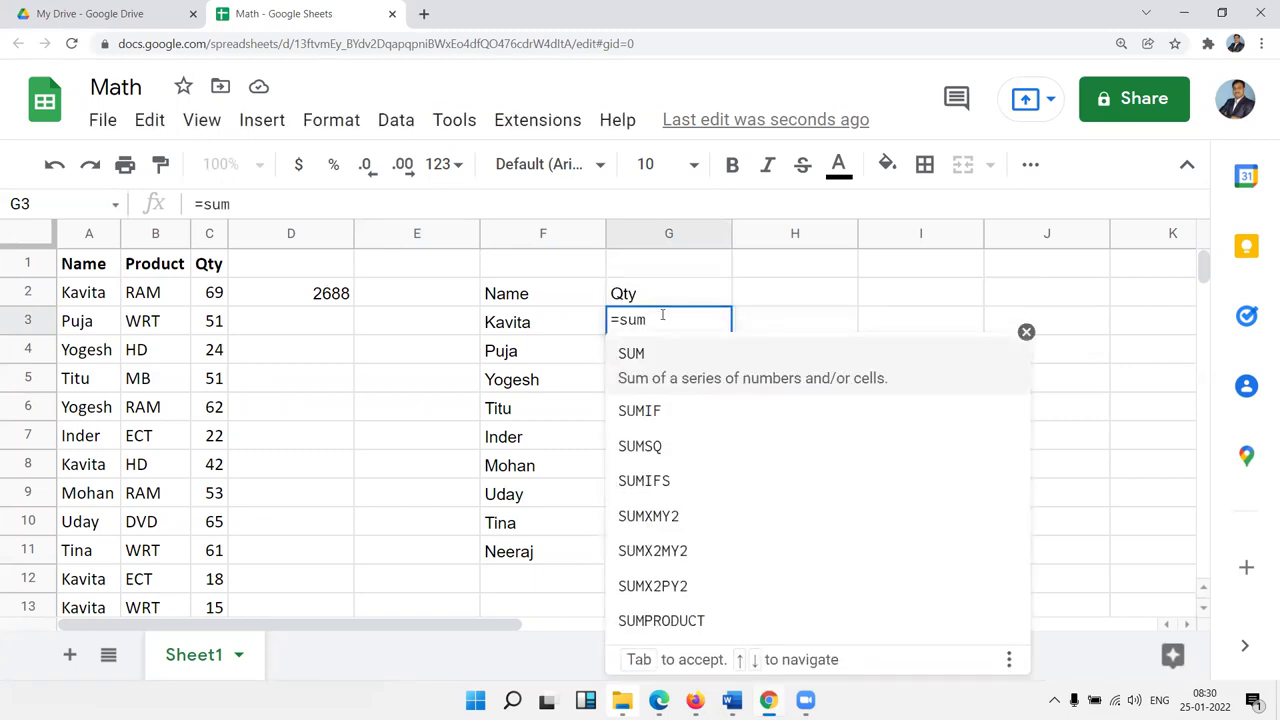
key("Down")
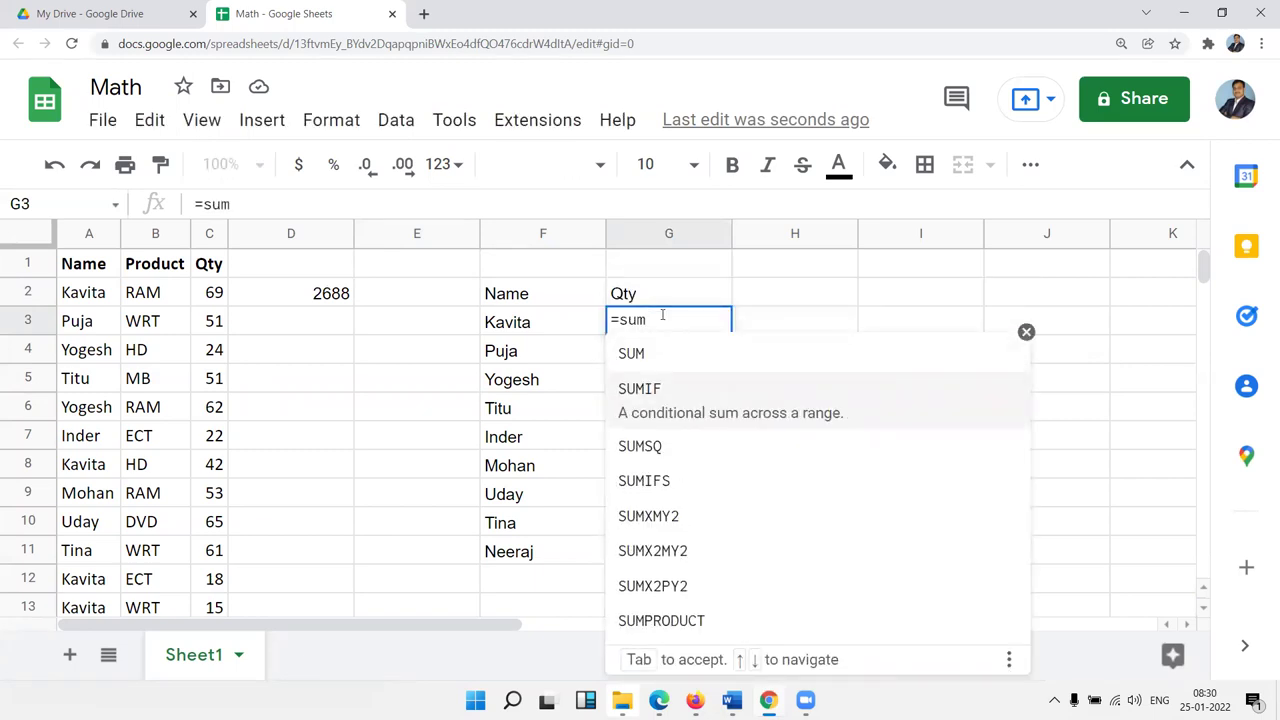
key("Tab")
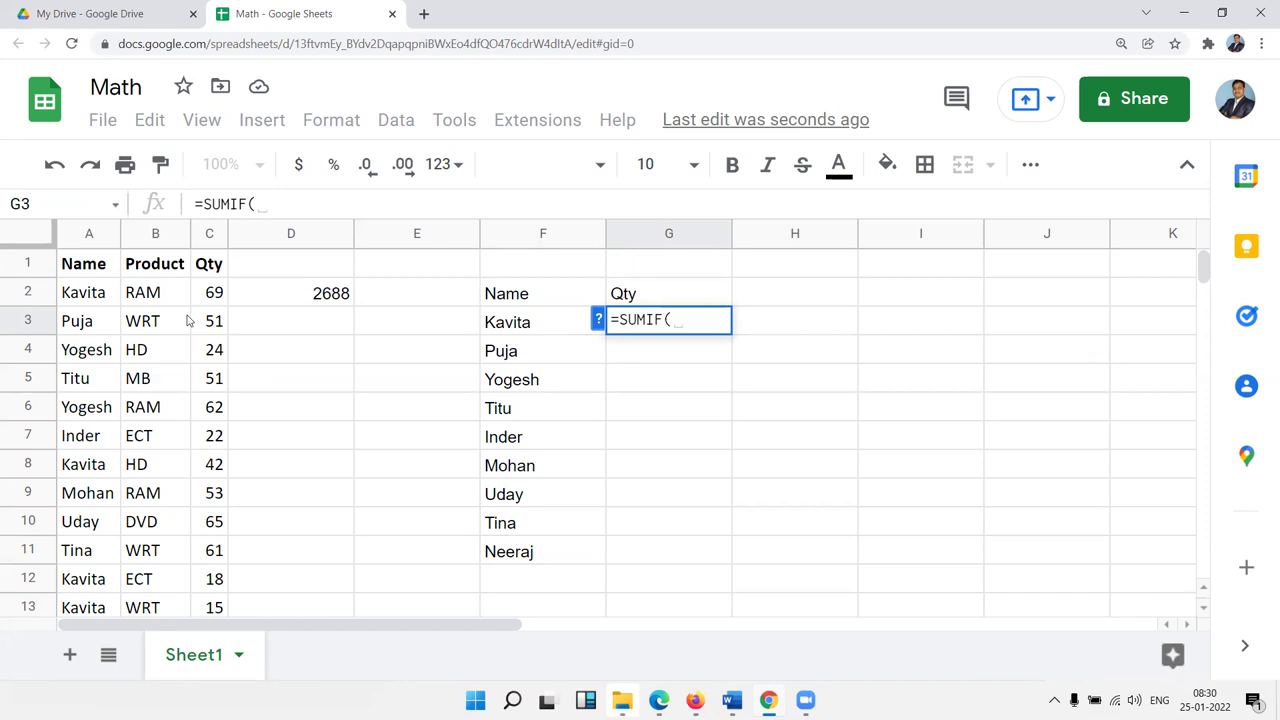
left_click(80, 238)
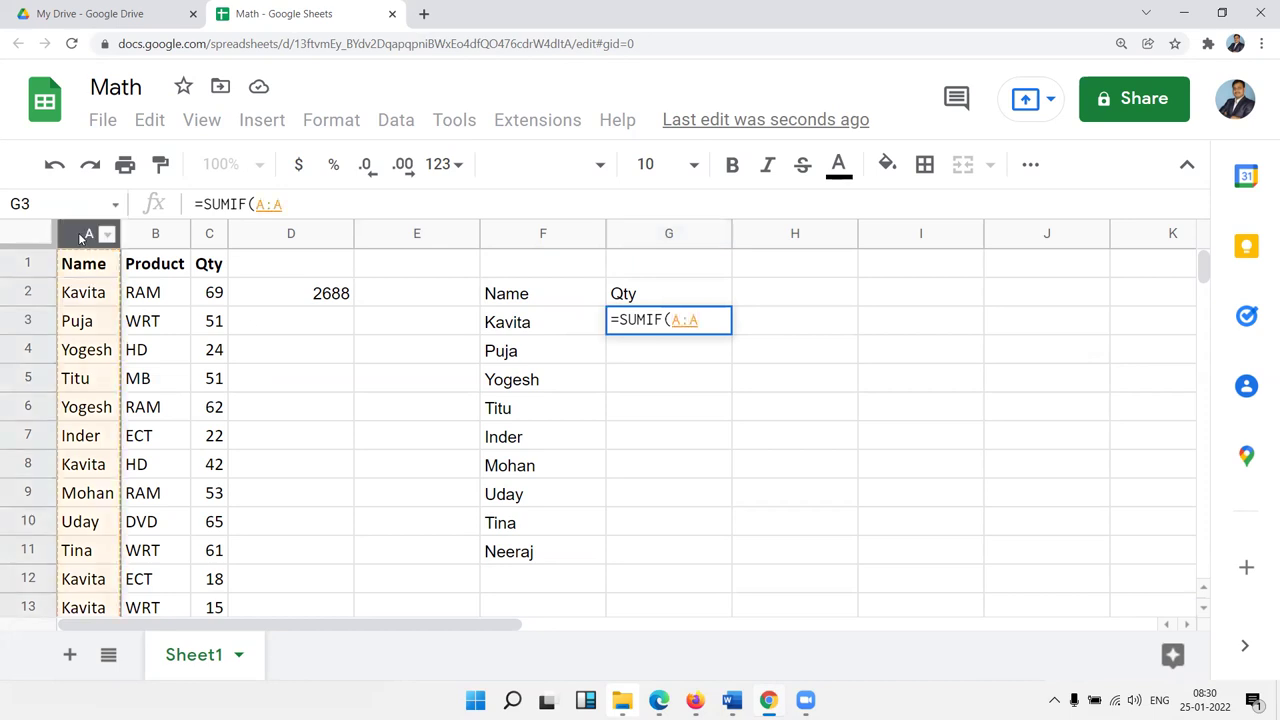
type(",")
left_click(540, 327)
type(",")
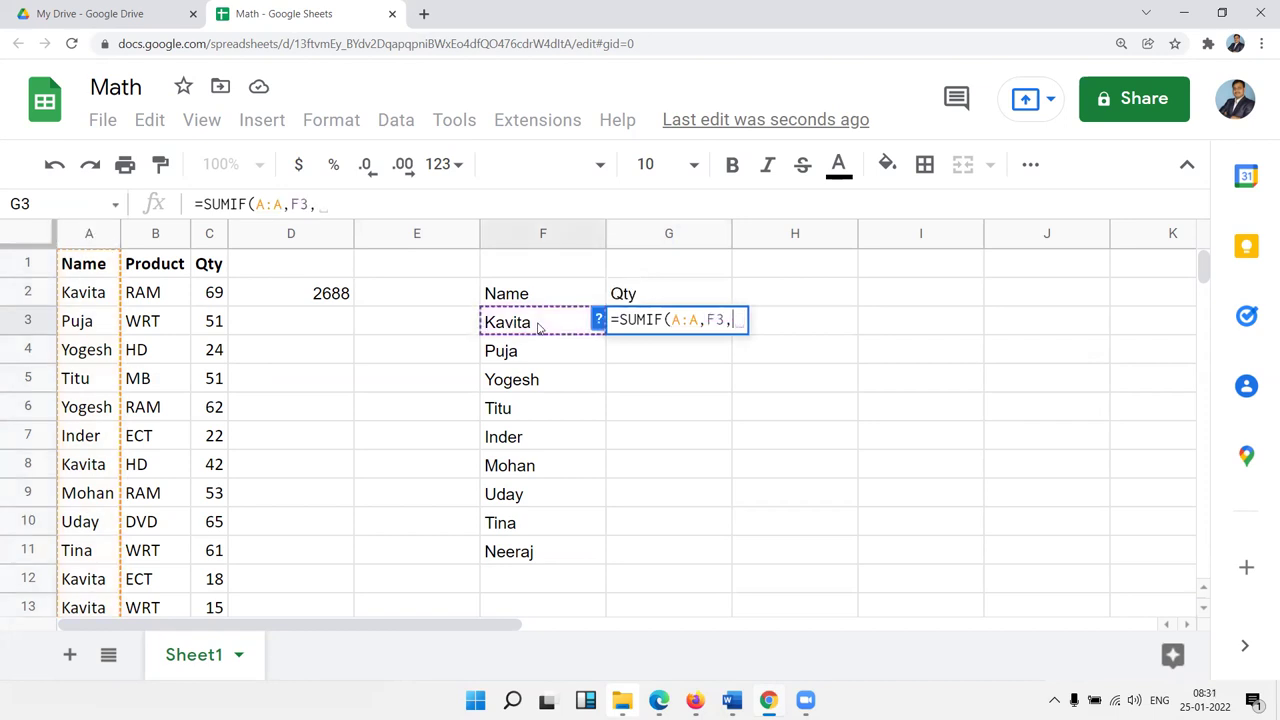
left_click(217, 238)
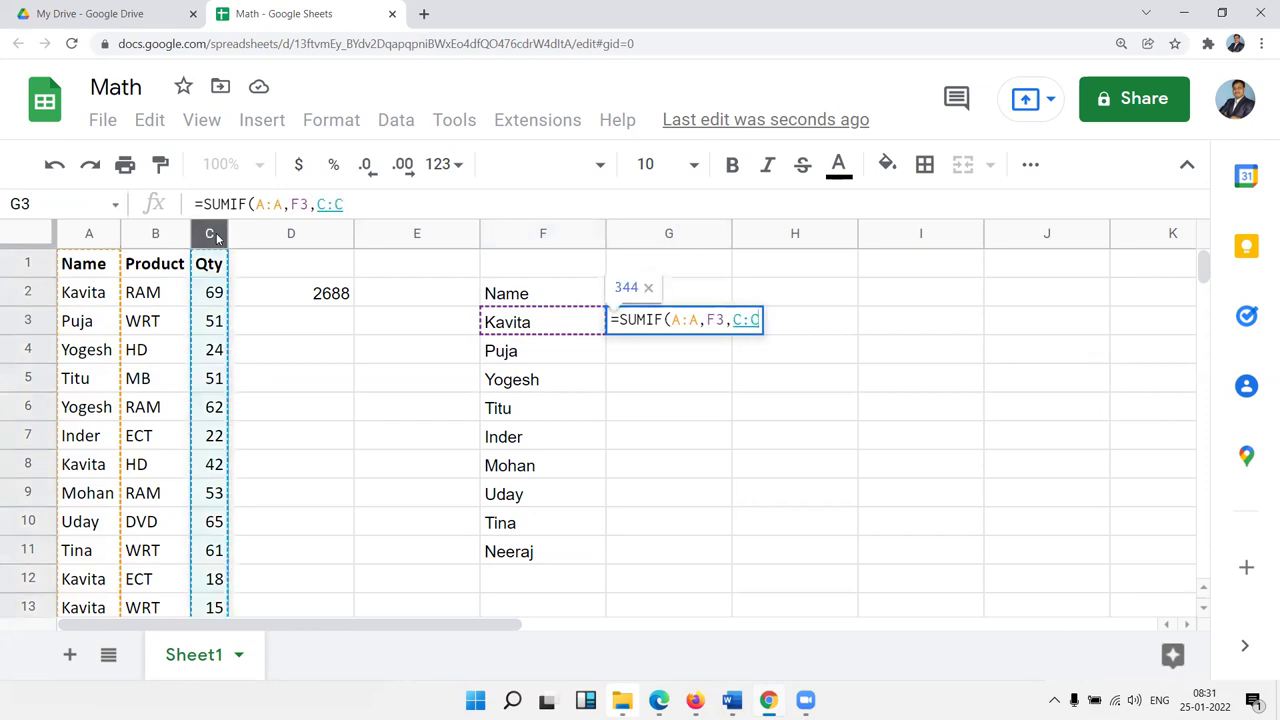
key("Return")
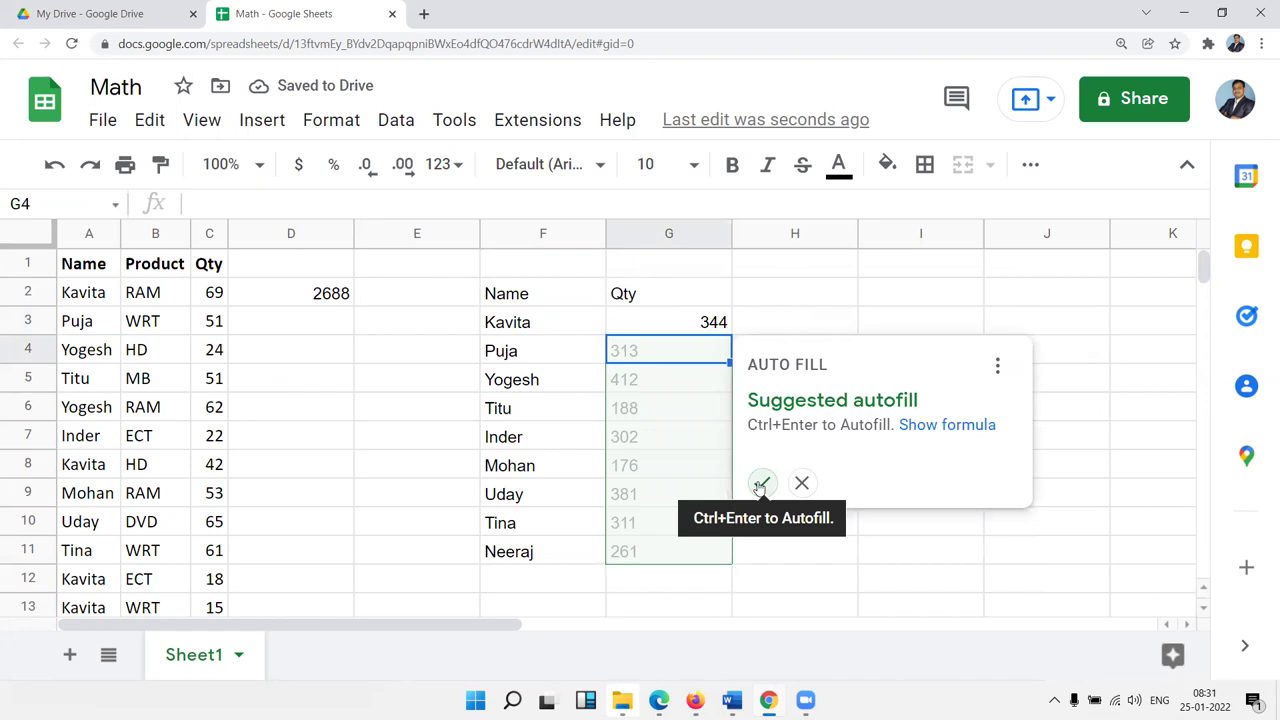
Step: Dismiss the autofill suggestion and enter a SUMIF quantity formula in G4
left_click(743, 303)
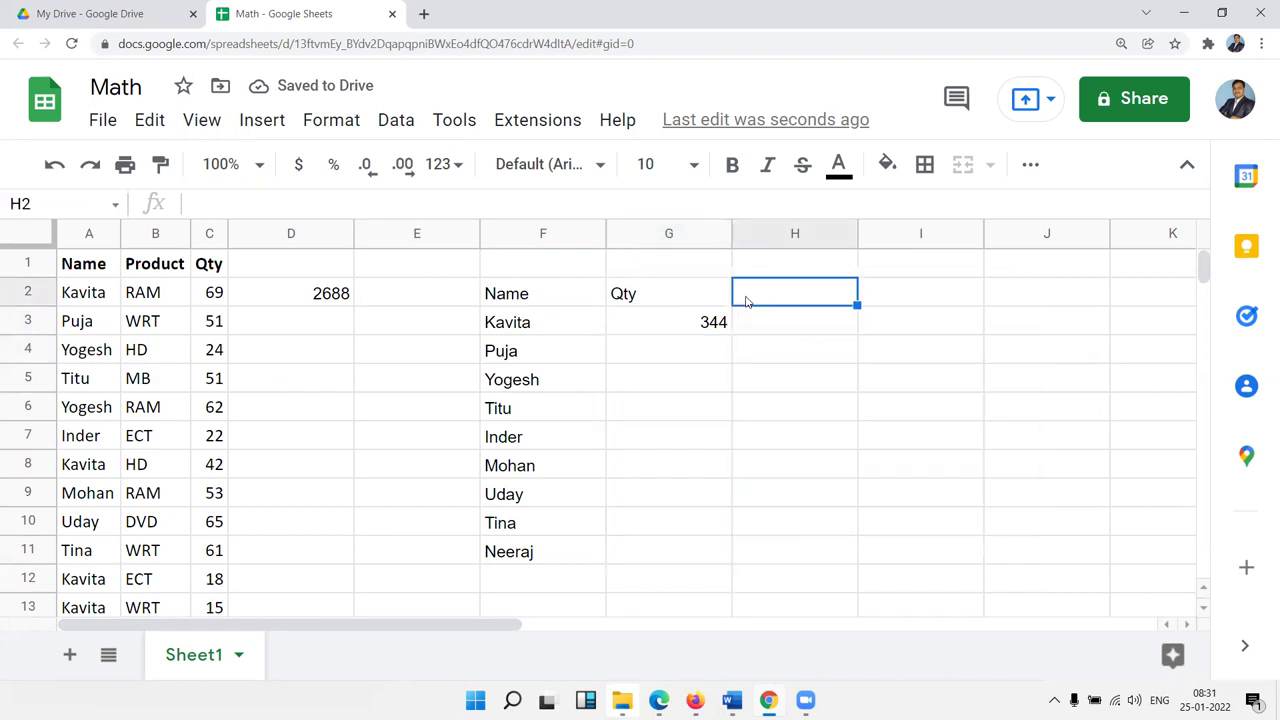
left_click(688, 340)
type("=sum")
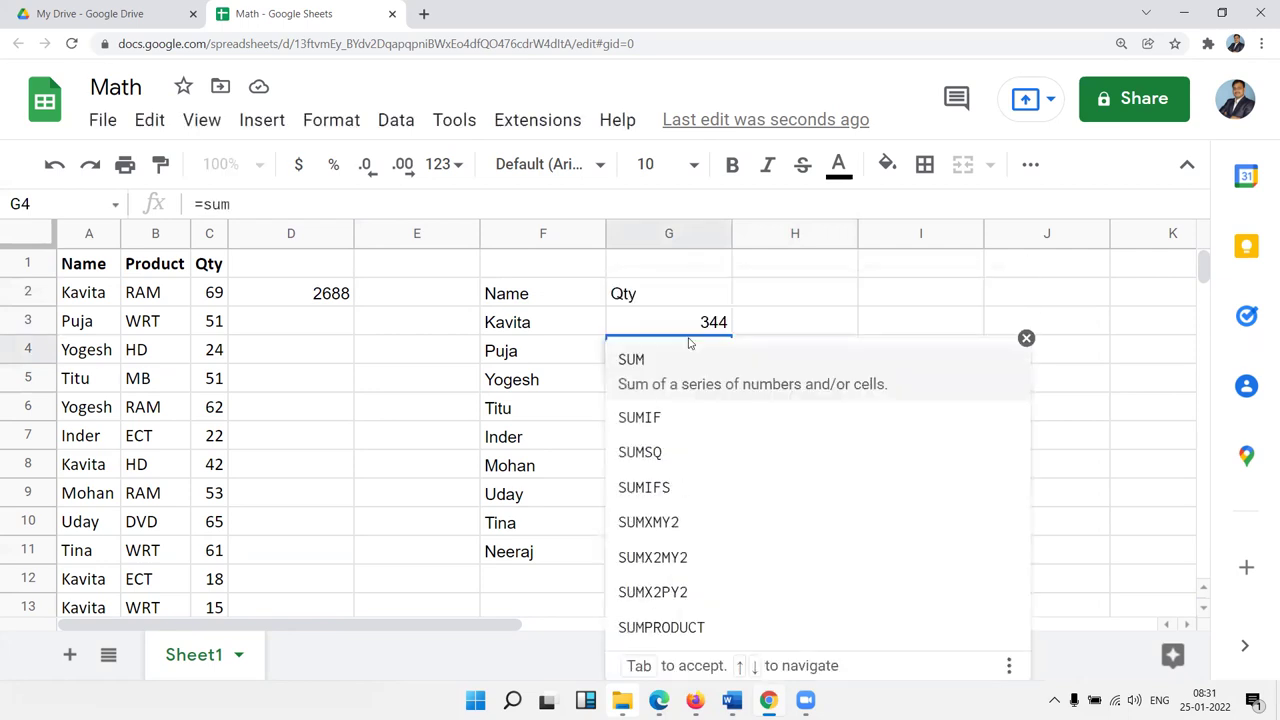
key("Down")
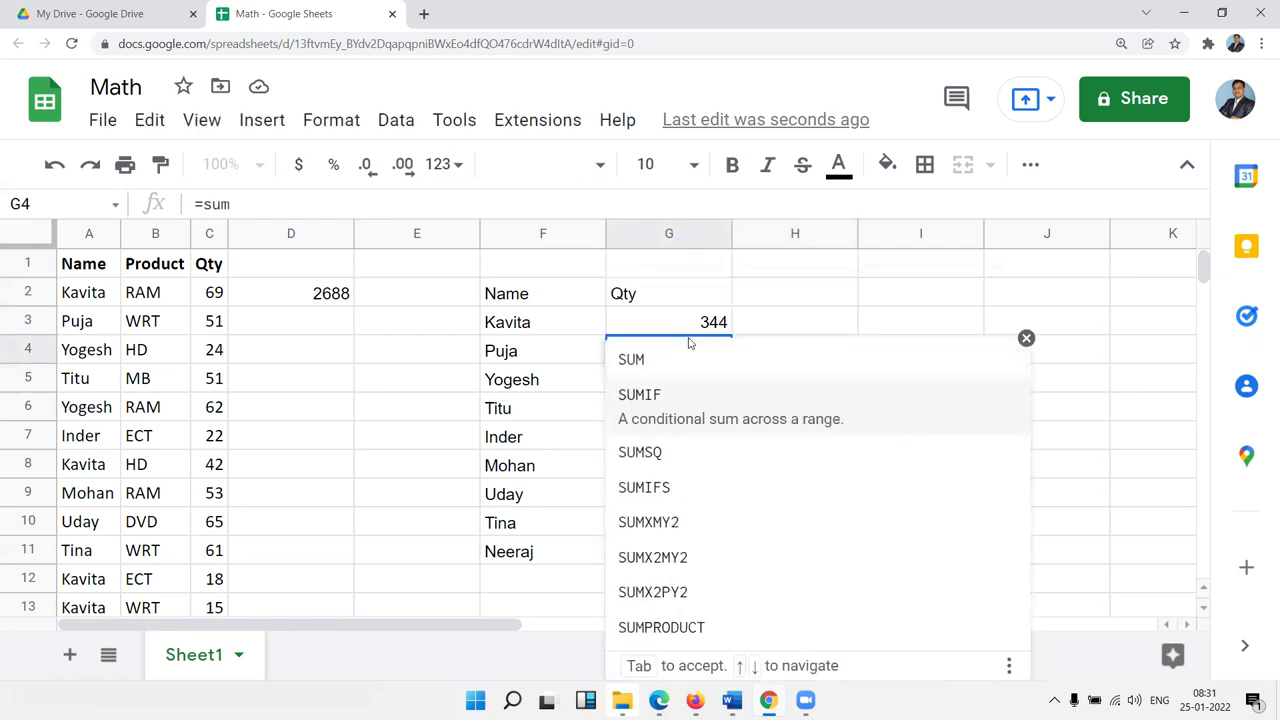
key("Tab")
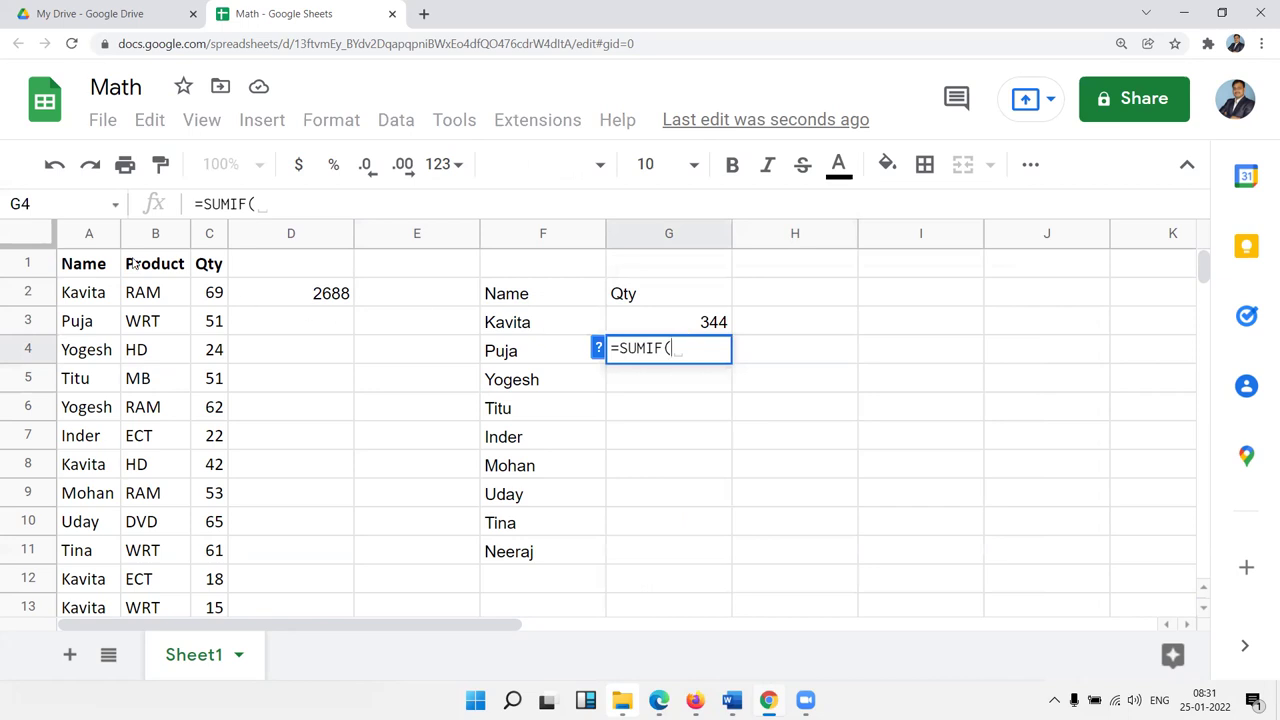
left_click(88, 238)
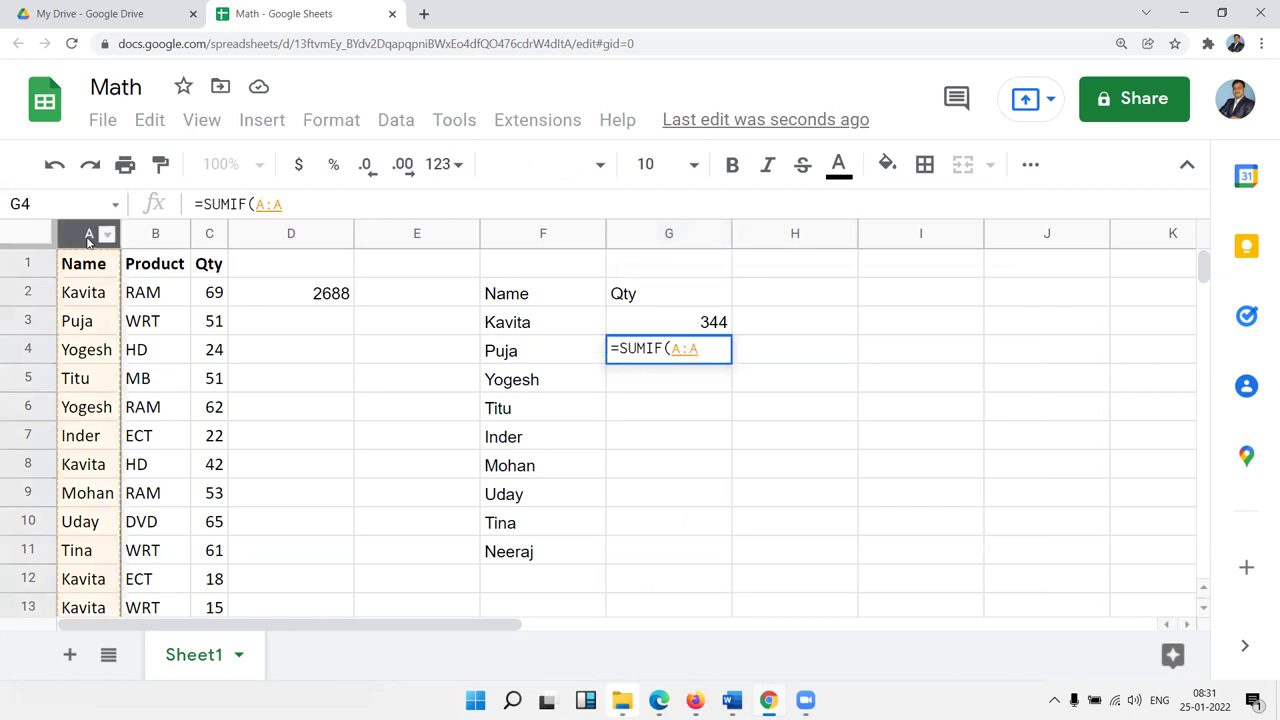
type(",")
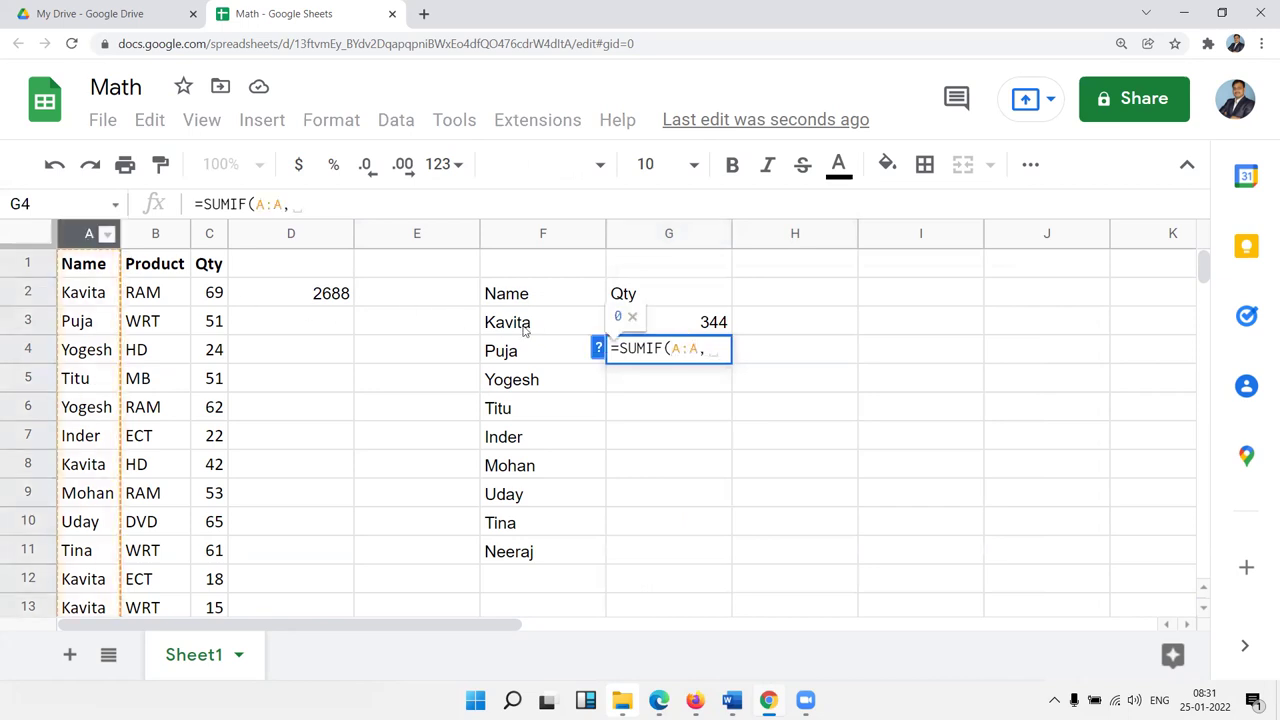
left_click(524, 330)
type(",")
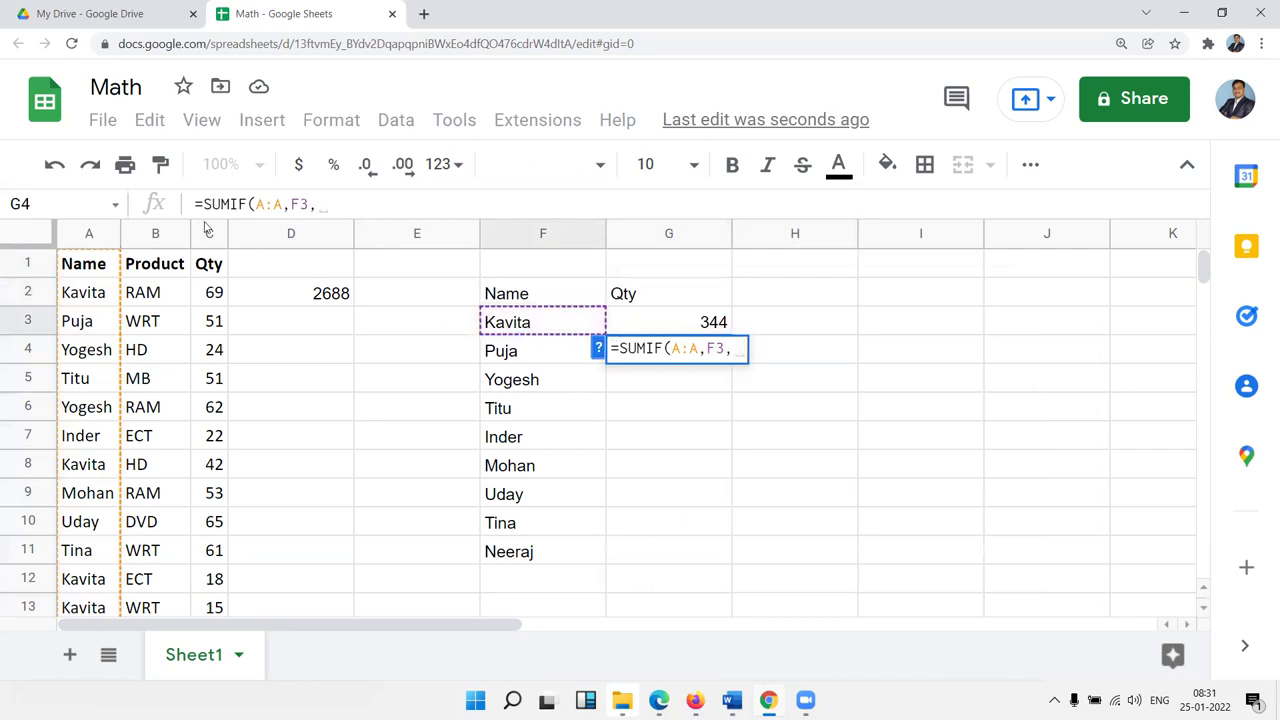
left_click(209, 238)
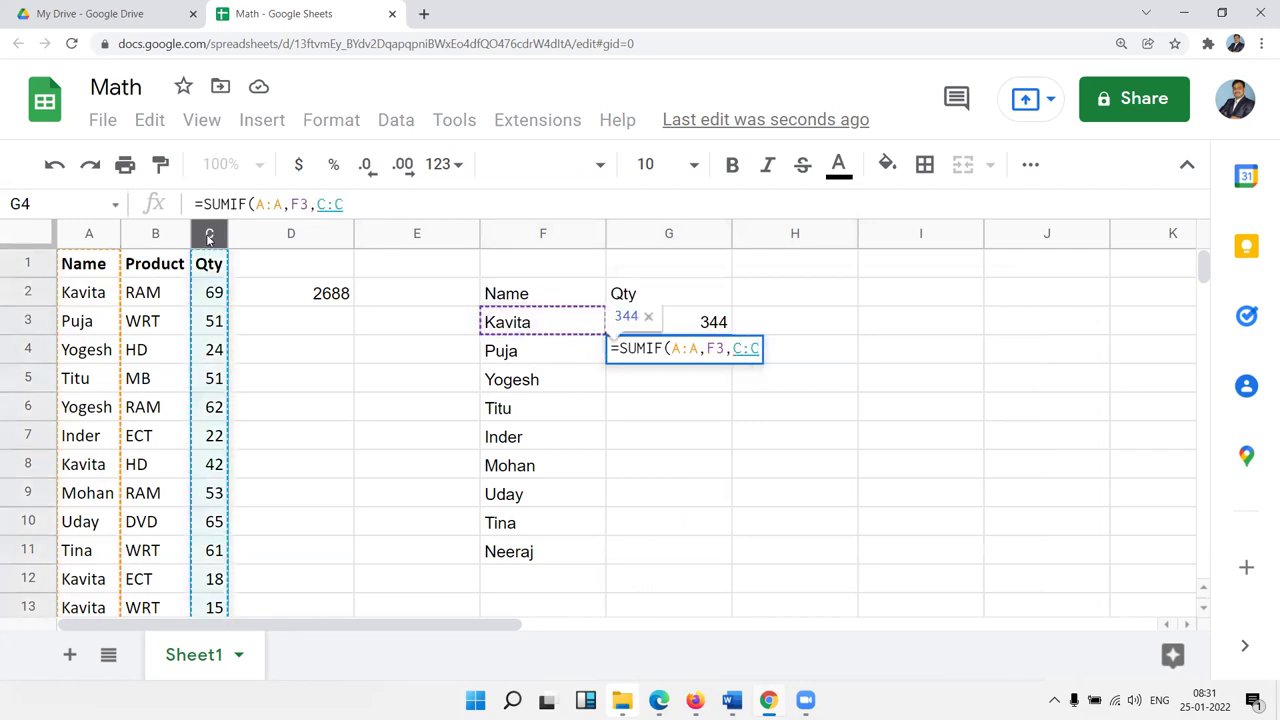
key("Return")
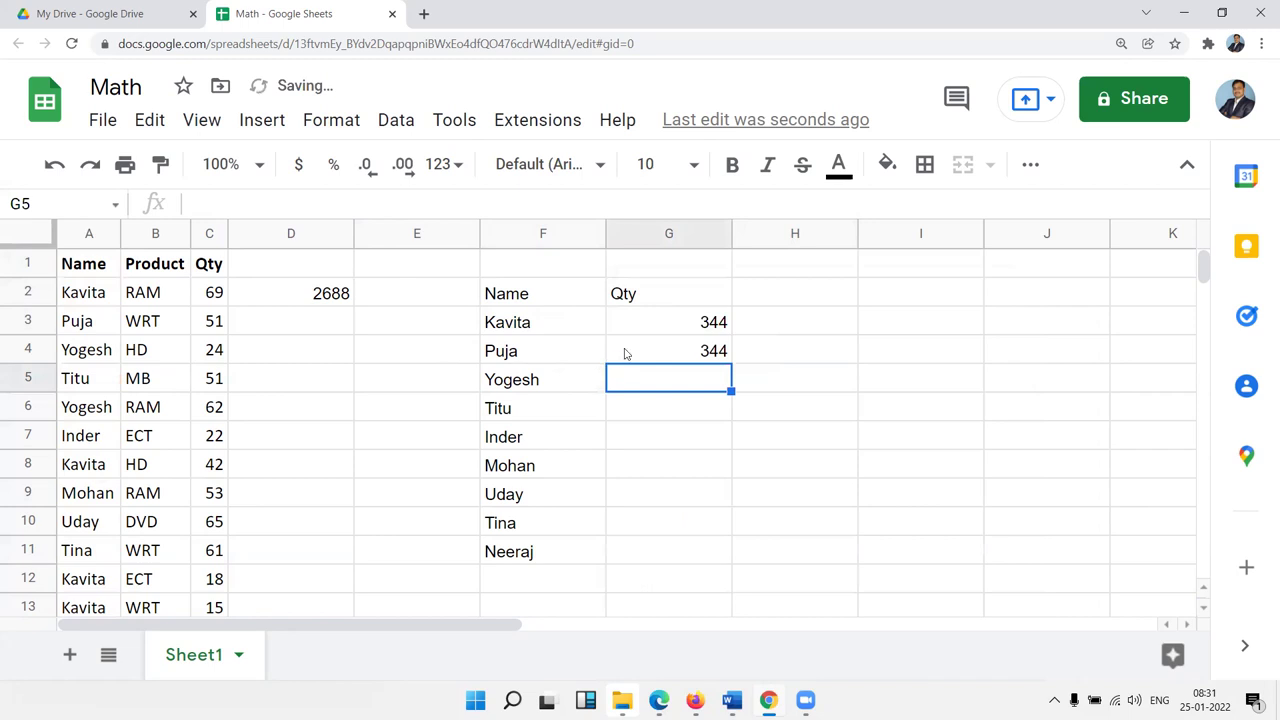
Step: Copy the SUMIF formula down to G11 and review the totals, ending at 311
key("Up")
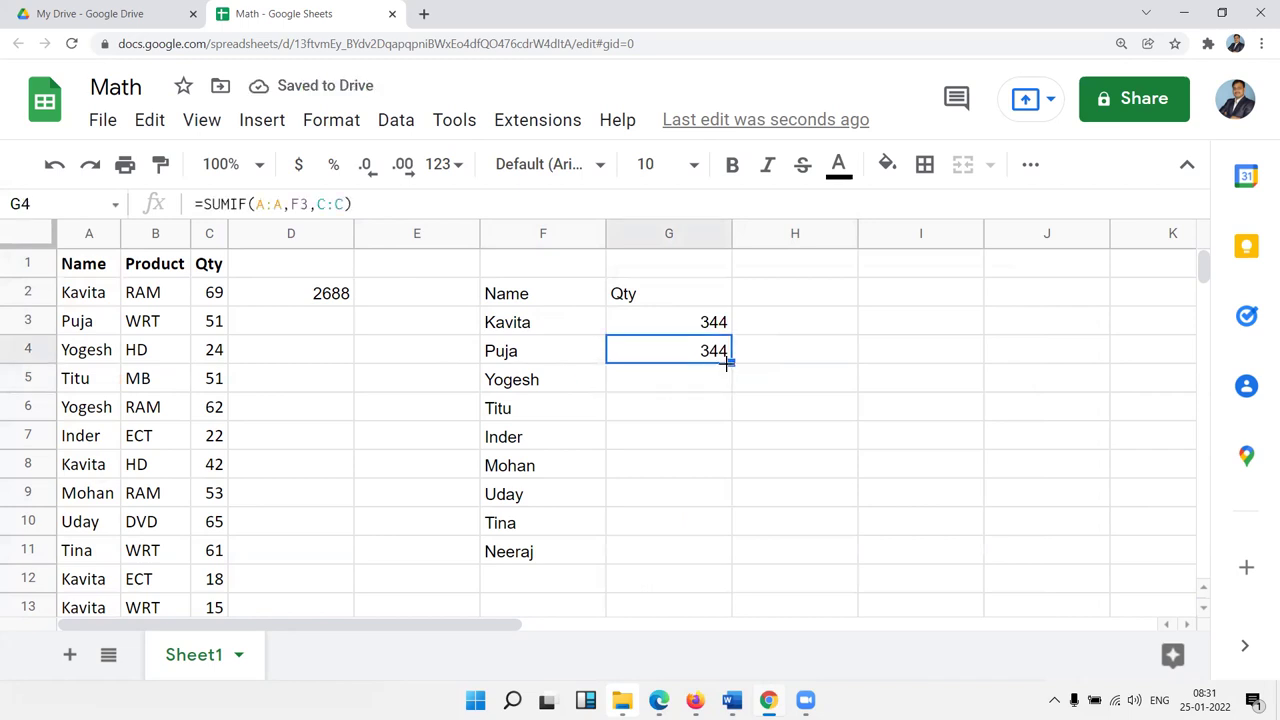
double_click(730, 363)
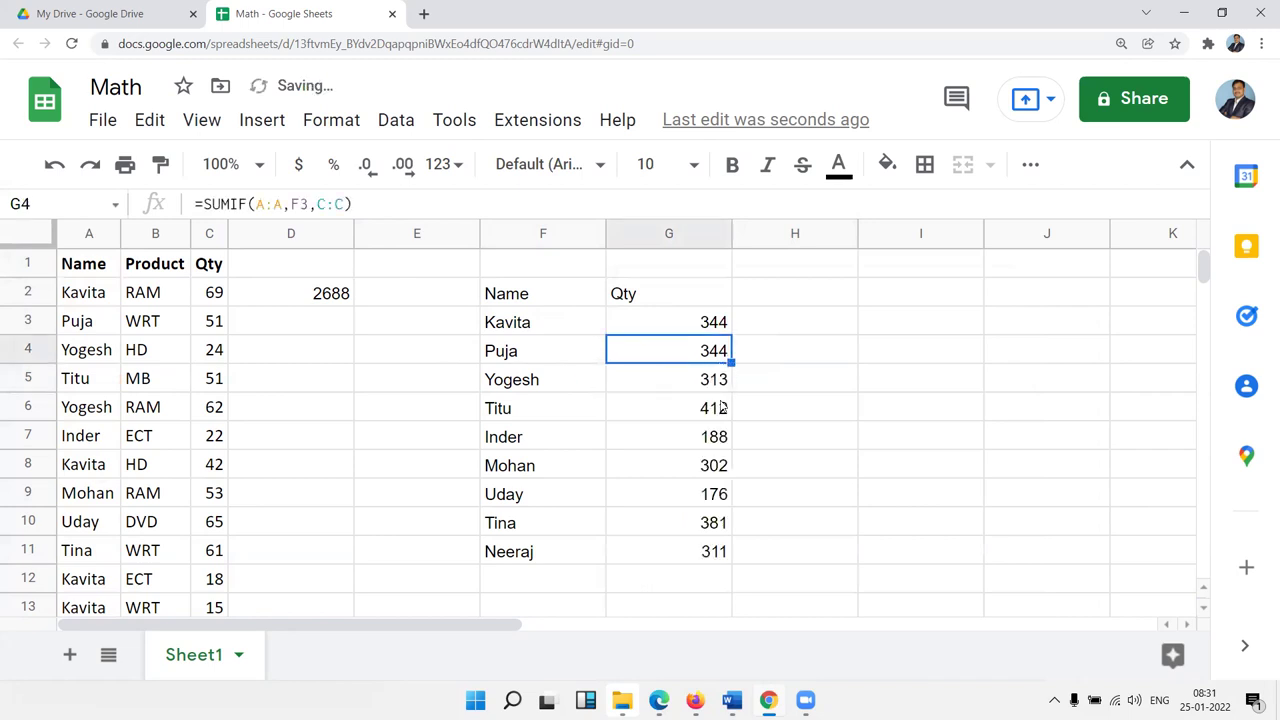
left_click(674, 557)
left_click(667, 421)
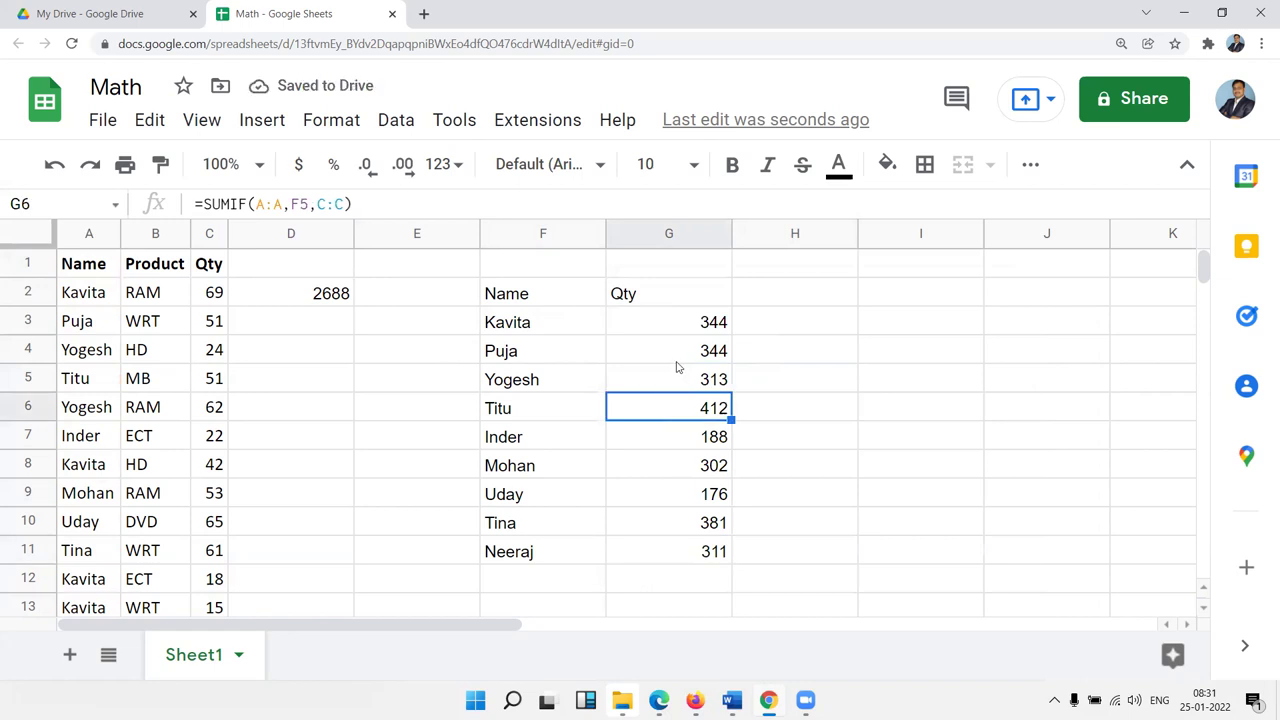
key("Up")
key("Up")
key("Up")
key("Down")
key("Down")
key("Down")
key("Down")
key("Down")
key("Down")
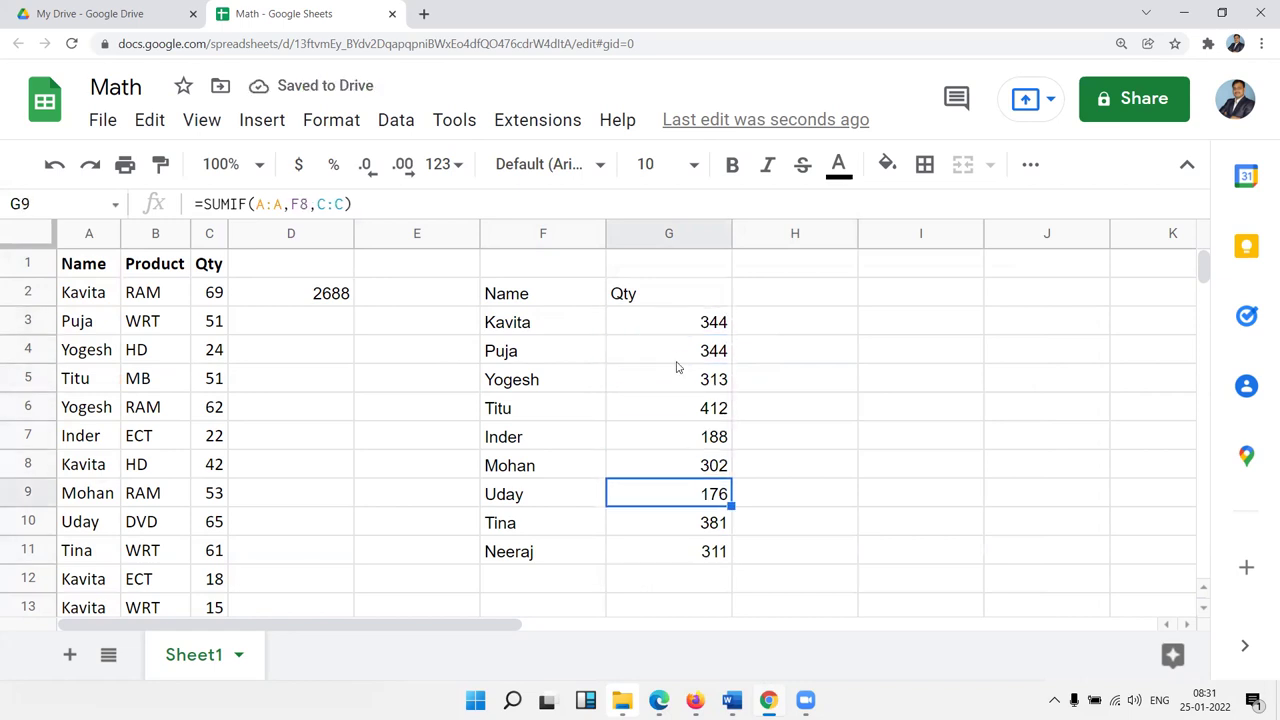
key("Down")
key("Down")
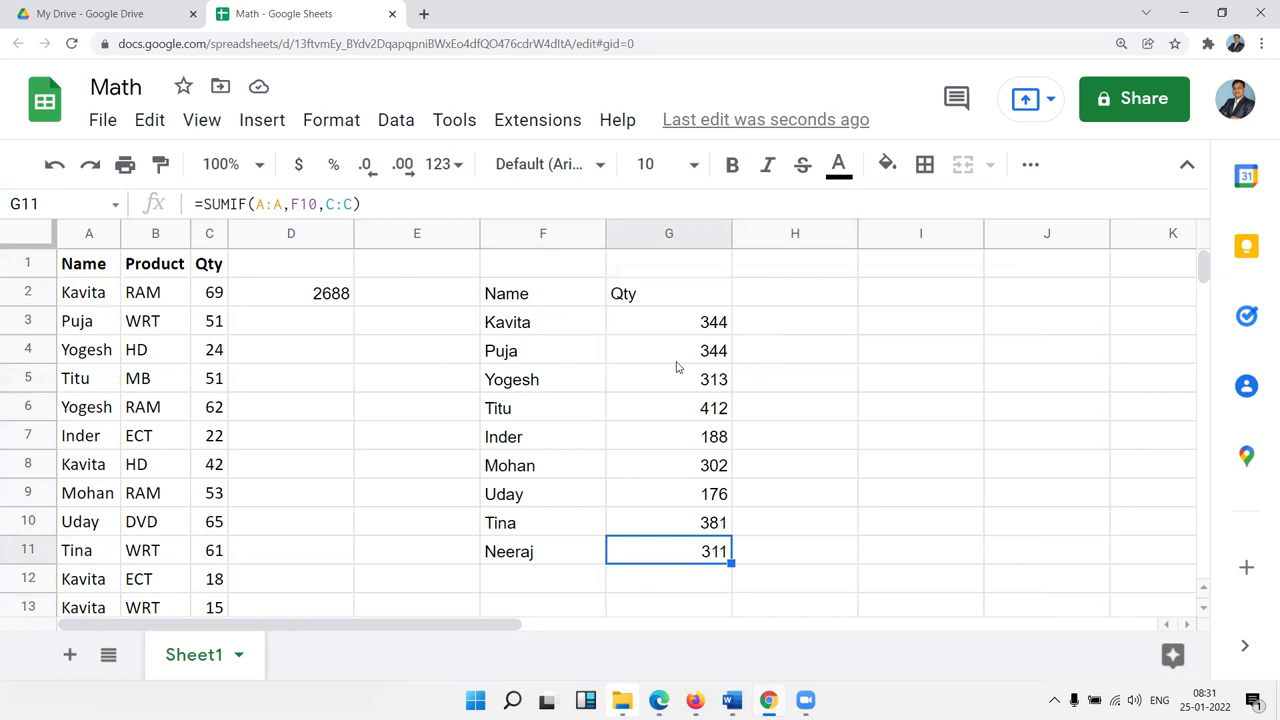
key("Down")
key("Down")
key("Down")
key("Left")
key("Left")
key("Right")
key("Up")
key("Up")
key("Up")
key("Up")
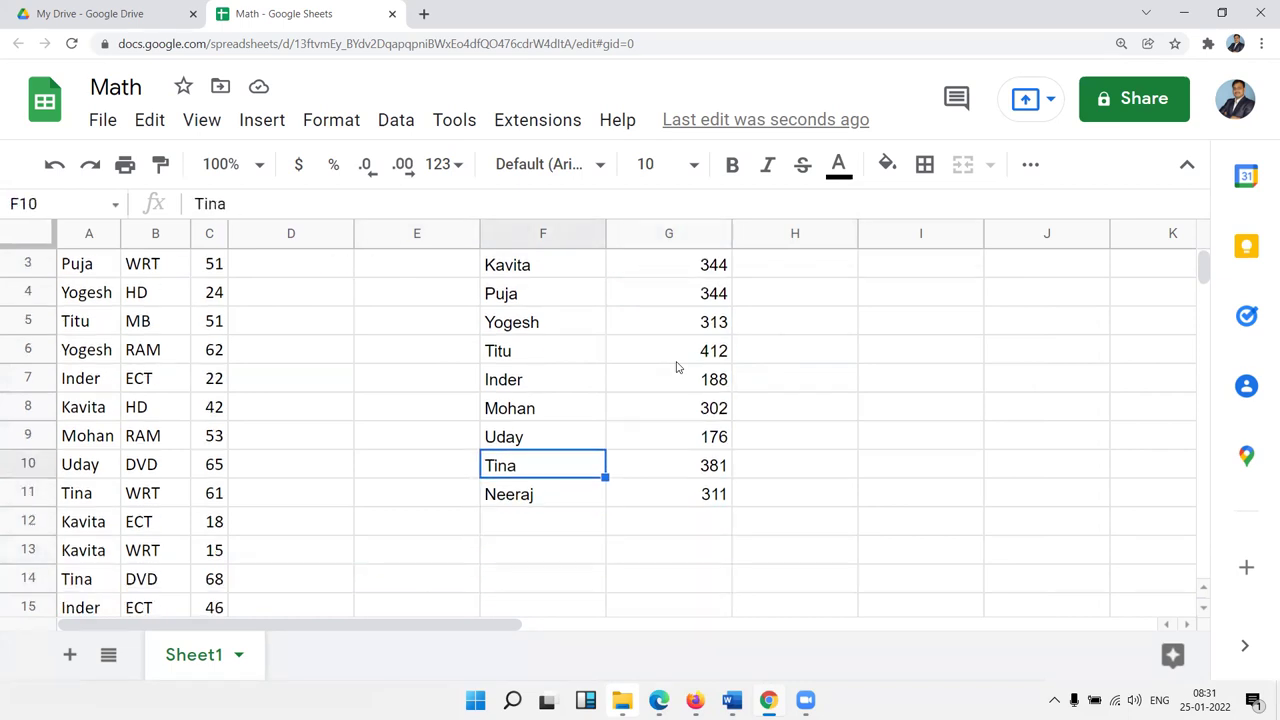
key("Up")
key("Up")
key("Up")
key("Down")
key("Down")
key("Down")
key("Down")
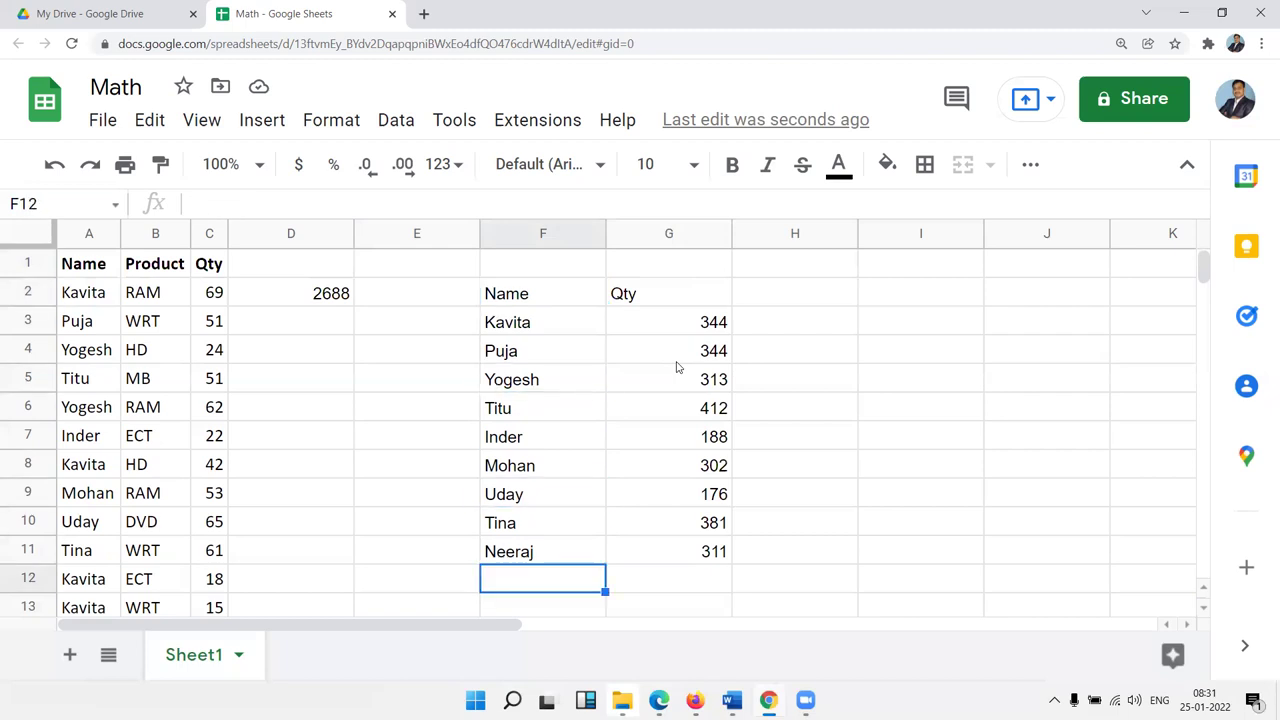
key("Down")
key("Down")
key("Down")
key("Up")
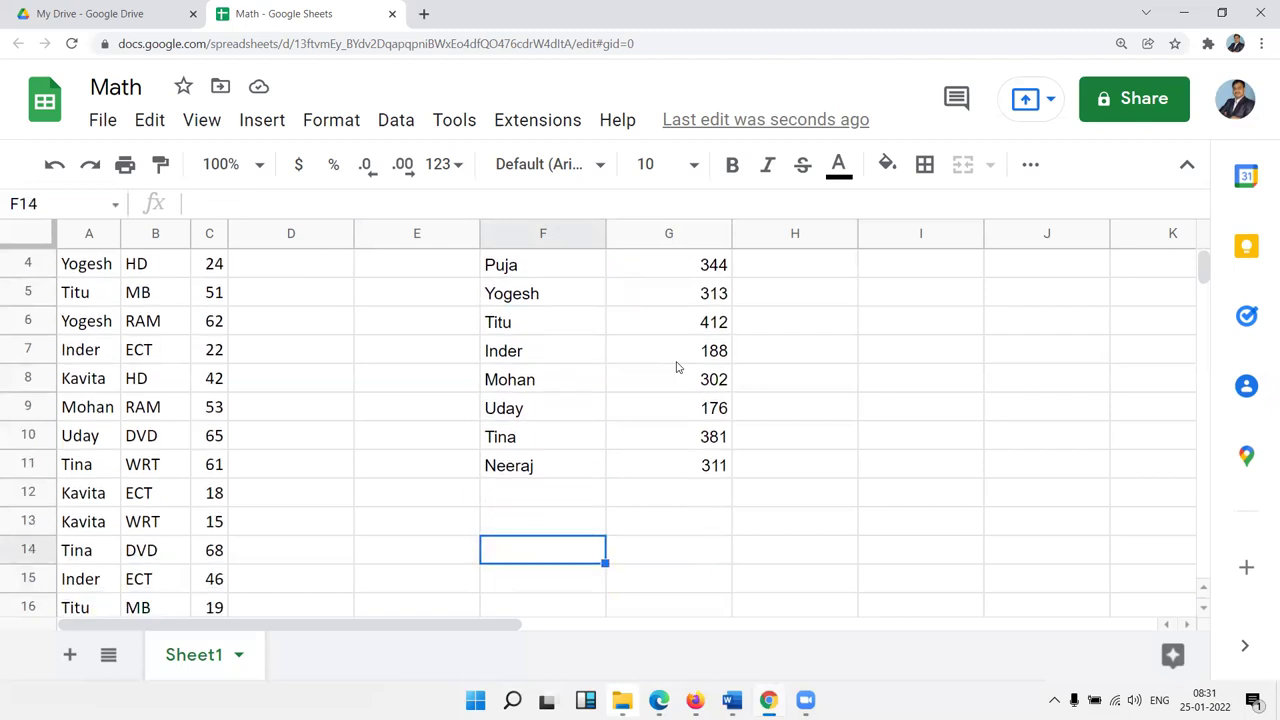
Step: Add a 'Qty' heading in F14, a '>50' criterion in F15 and a 'Total' heading in G14
type("Qty")
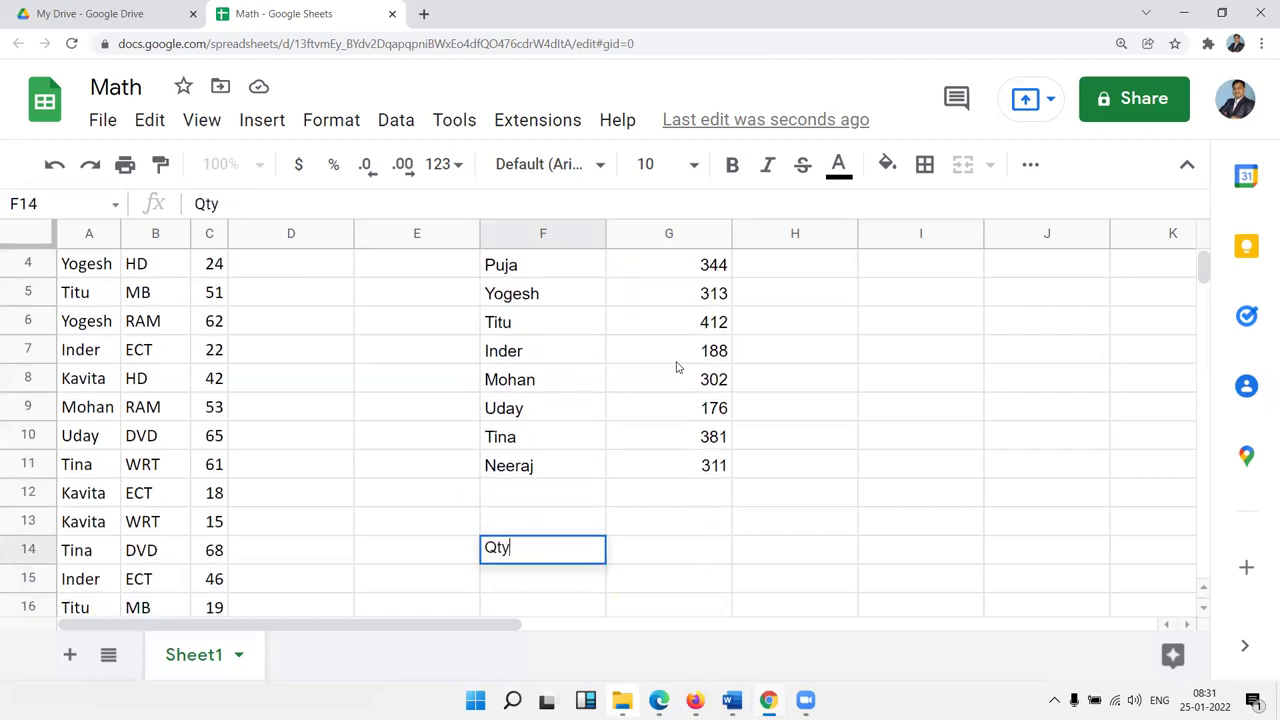
key("Return")
type(">50")
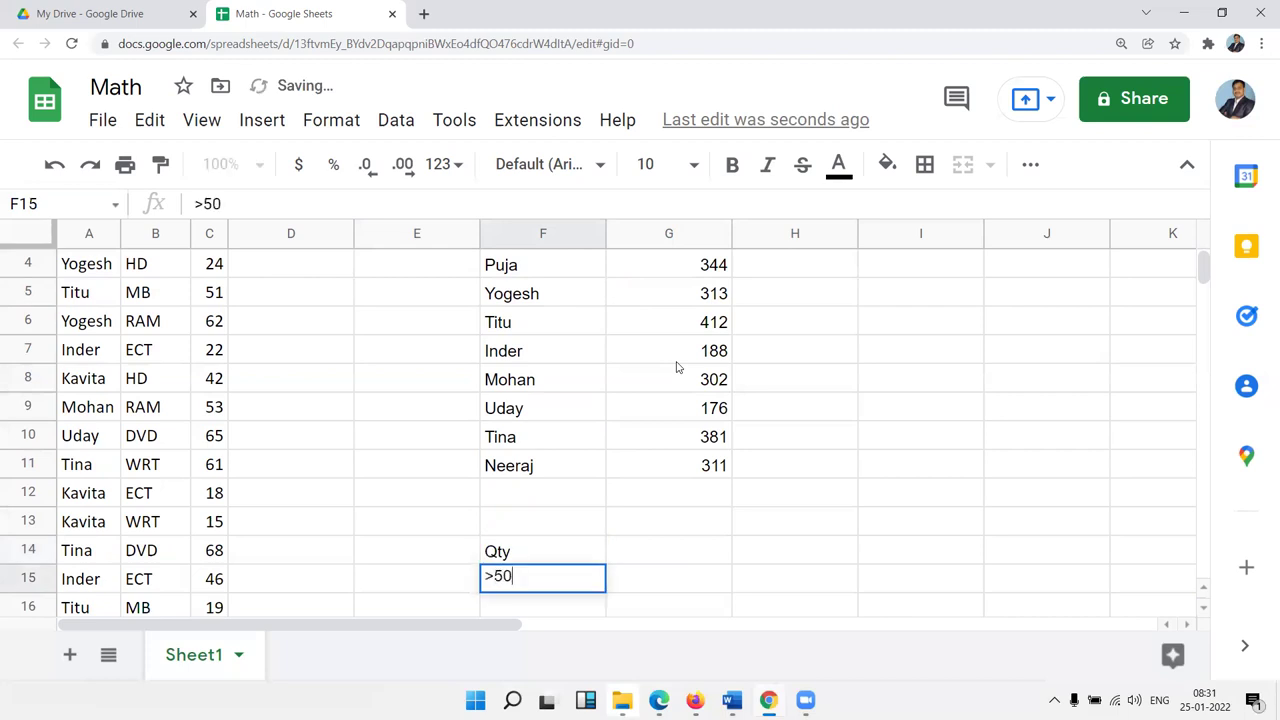
key("Tab")
key("Up")
type("Total")
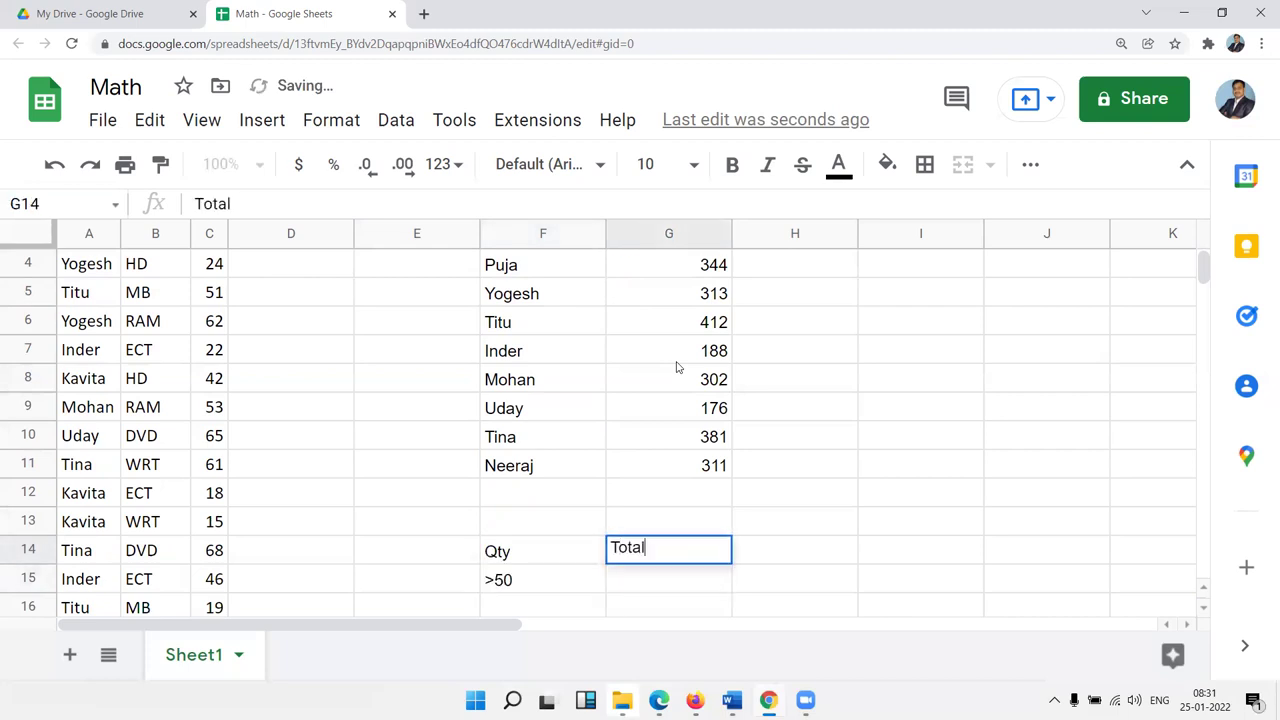
key("Return")
key("Left")
key("Left")
key("Left")
key("Left")
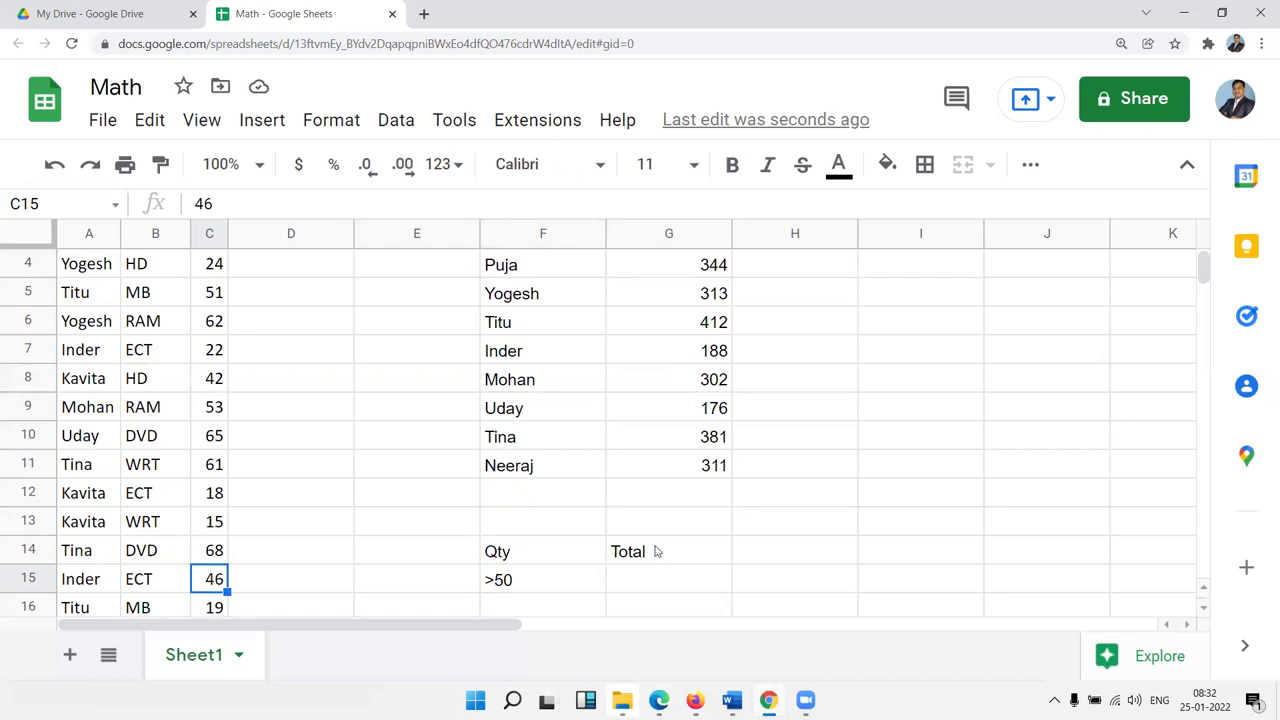
Step: Total quantities above 50 with =SUMIF(C:C,F15) in G15, giving 1937, then inspect G11's formula
left_click(646, 578)
type("=")
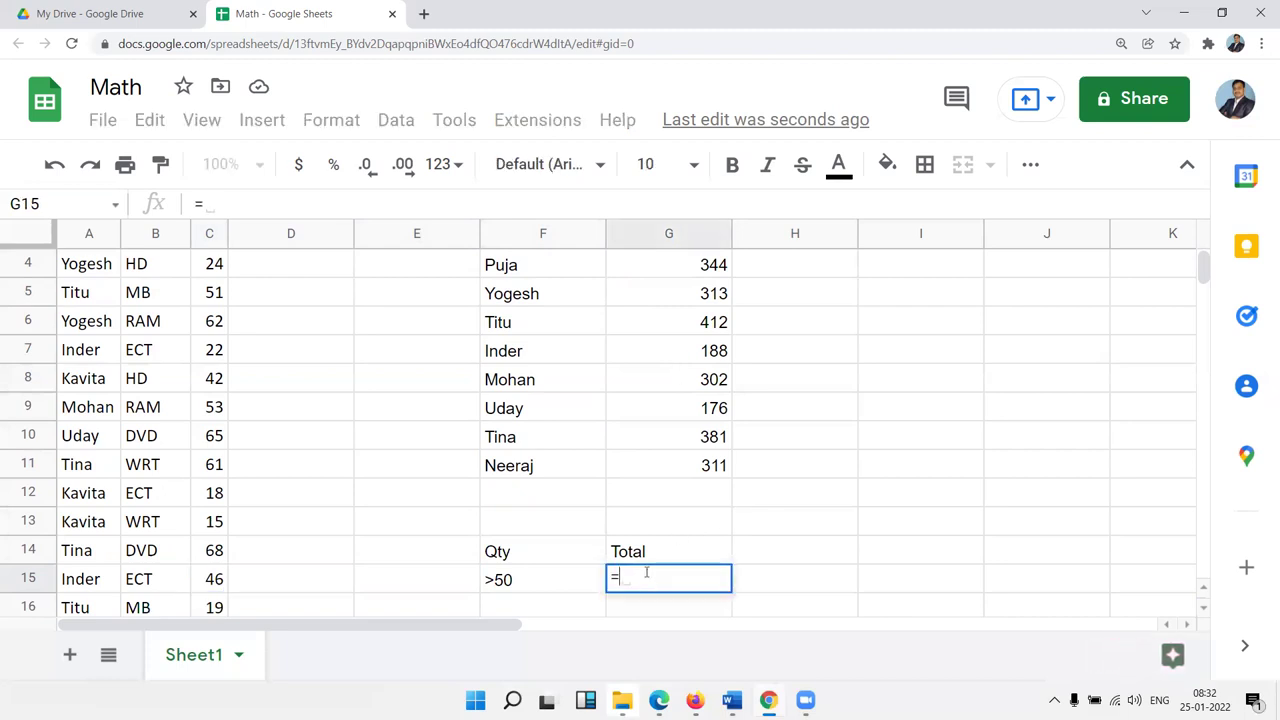
type("sum")
key("Down")
key("Down")
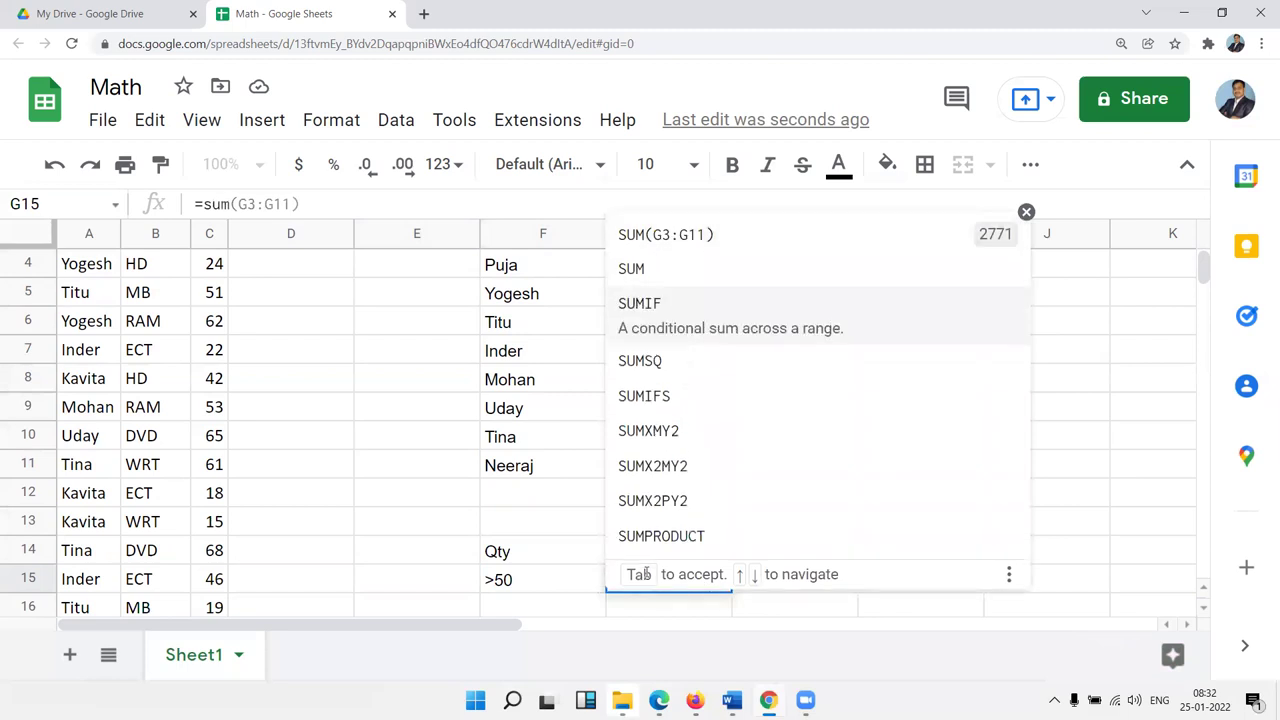
key("Tab")
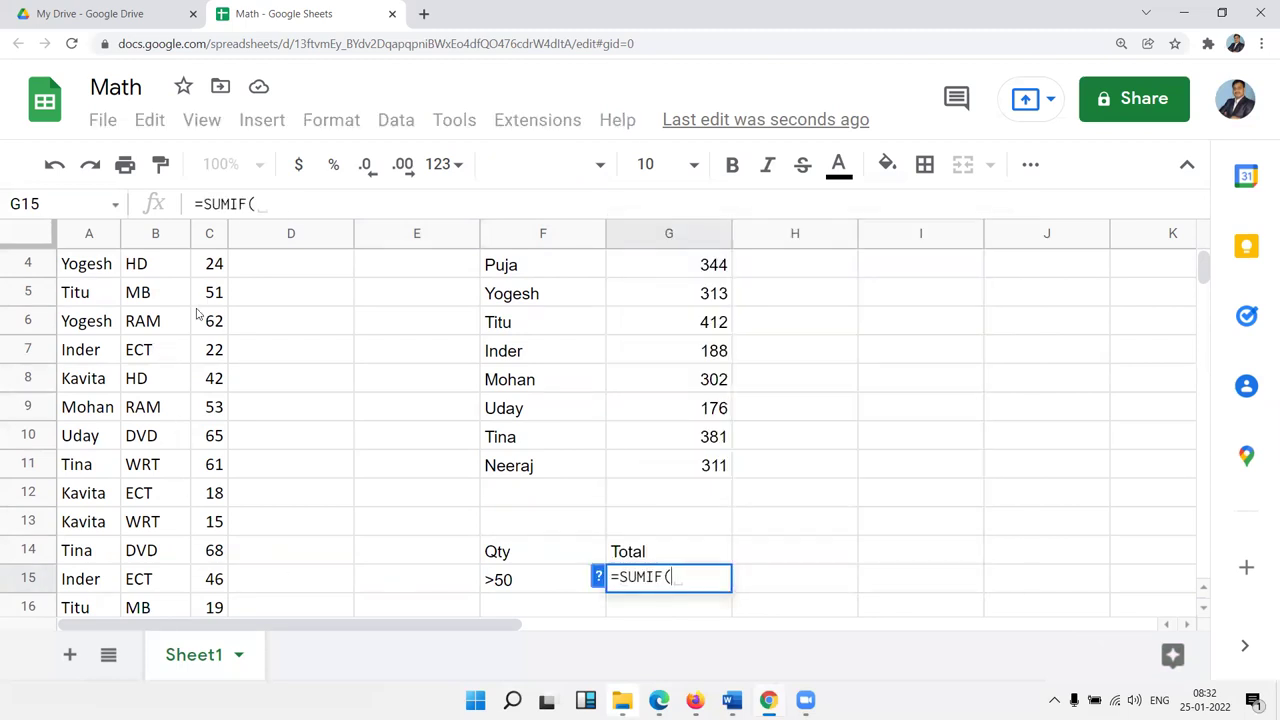
left_click(211, 238)
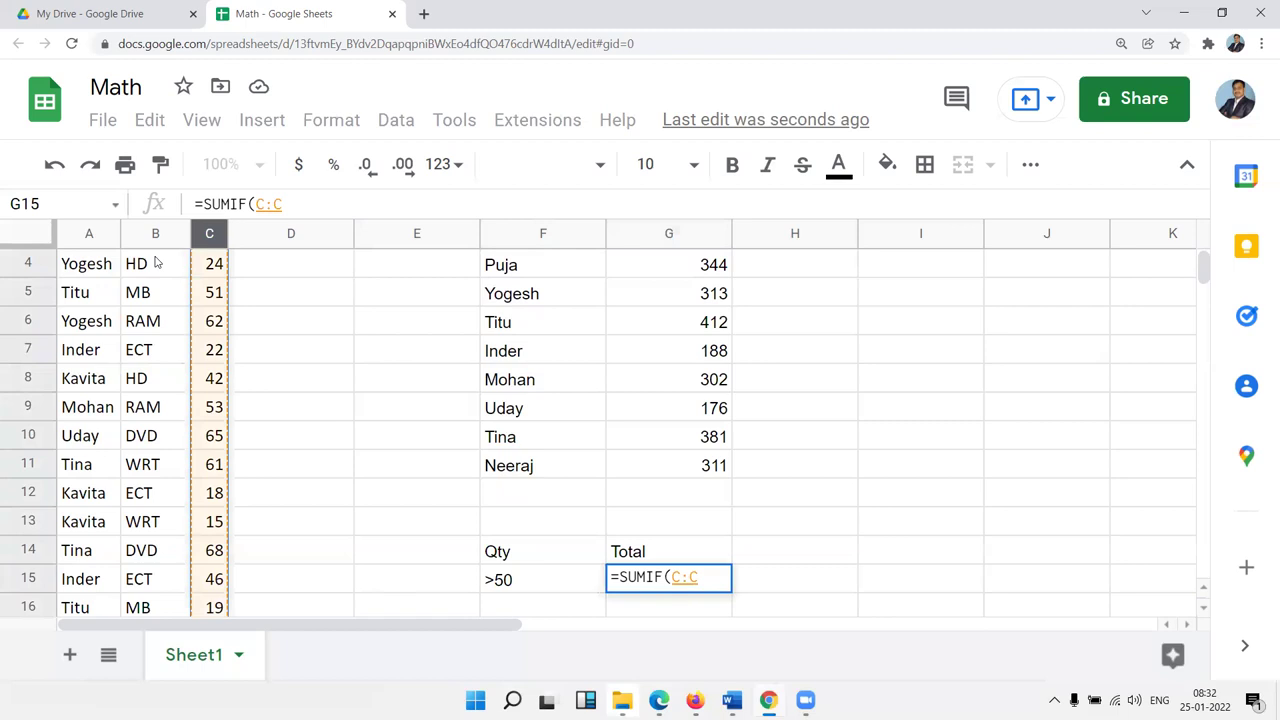
type(",")
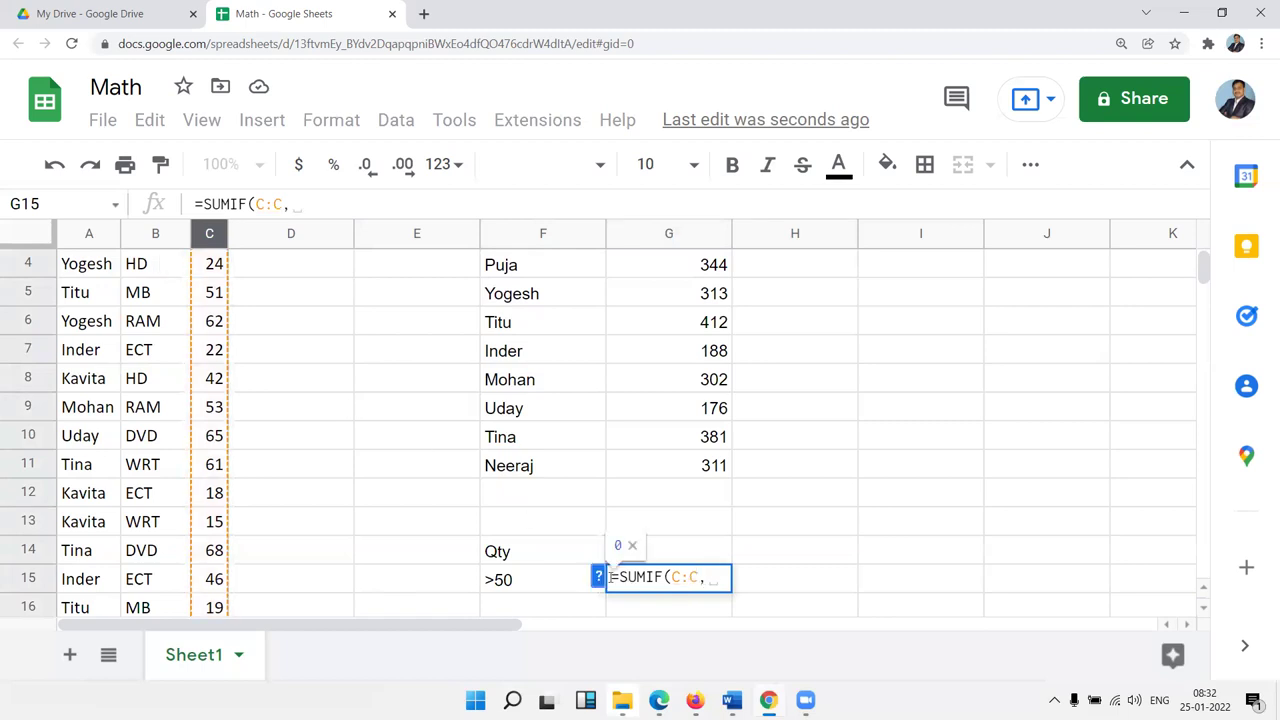
left_click(525, 585)
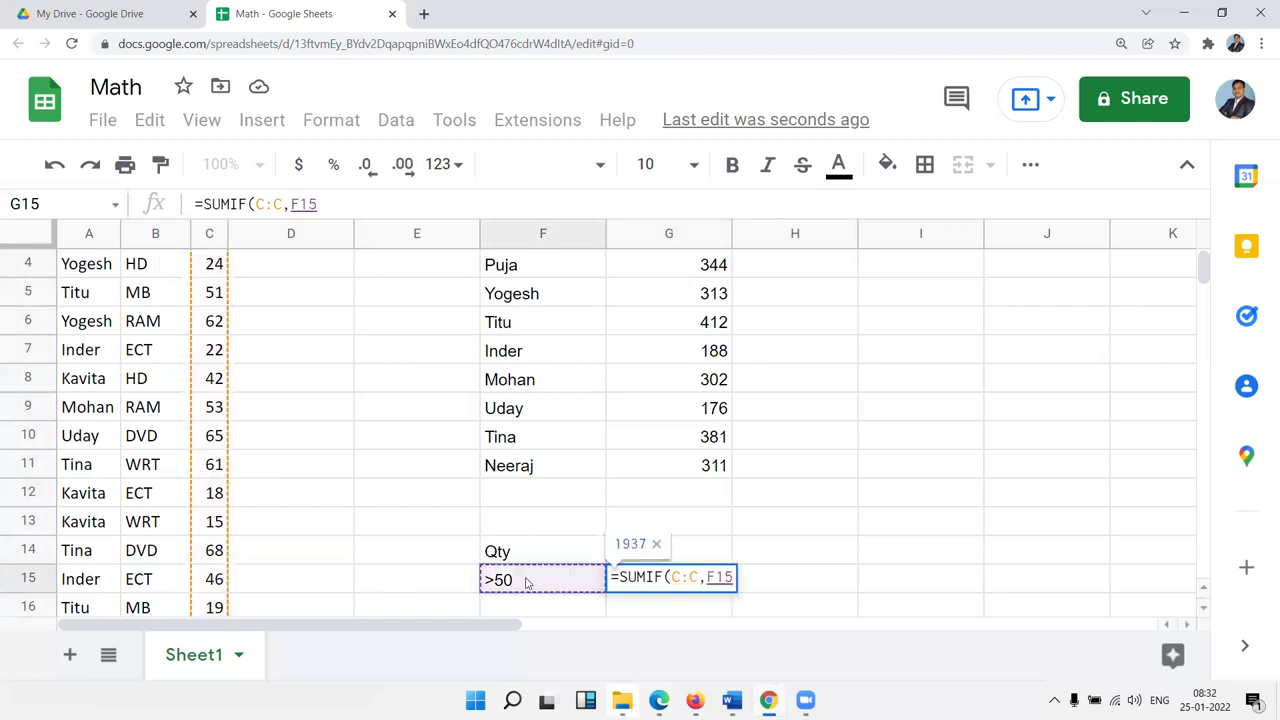
key("Return")
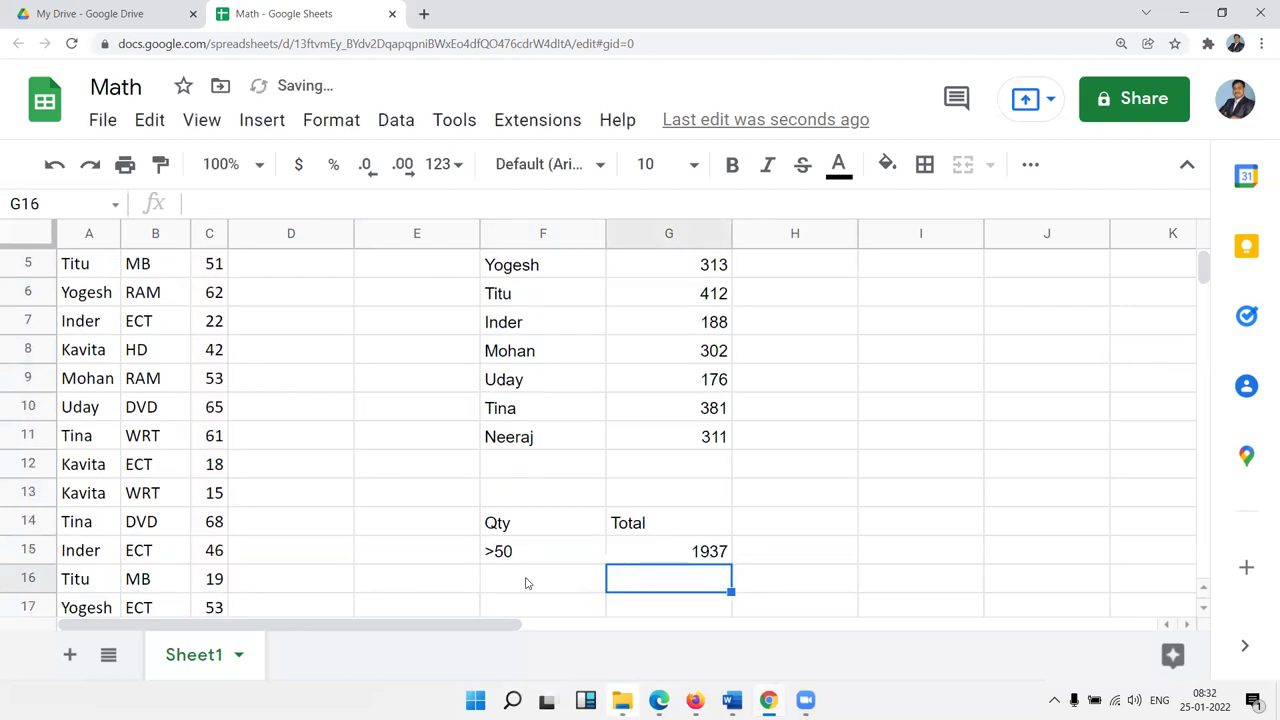
left_click(712, 558)
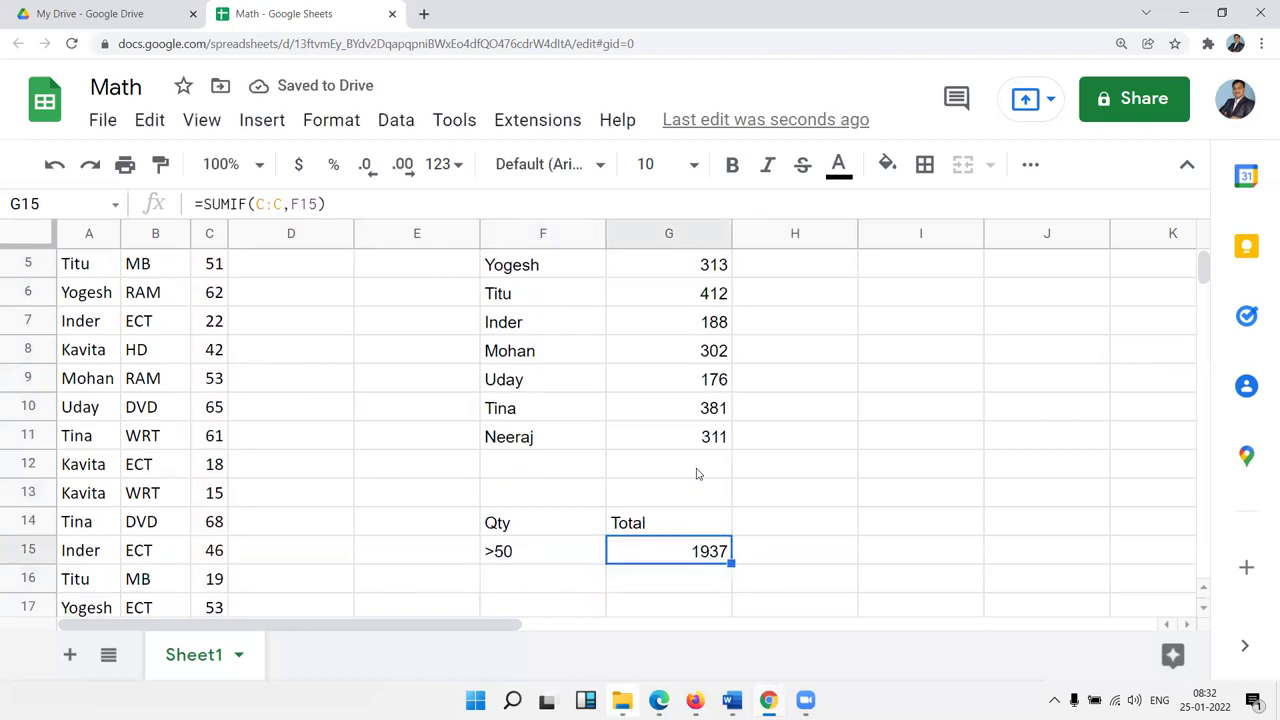
left_click(697, 437)
double_click(697, 437)
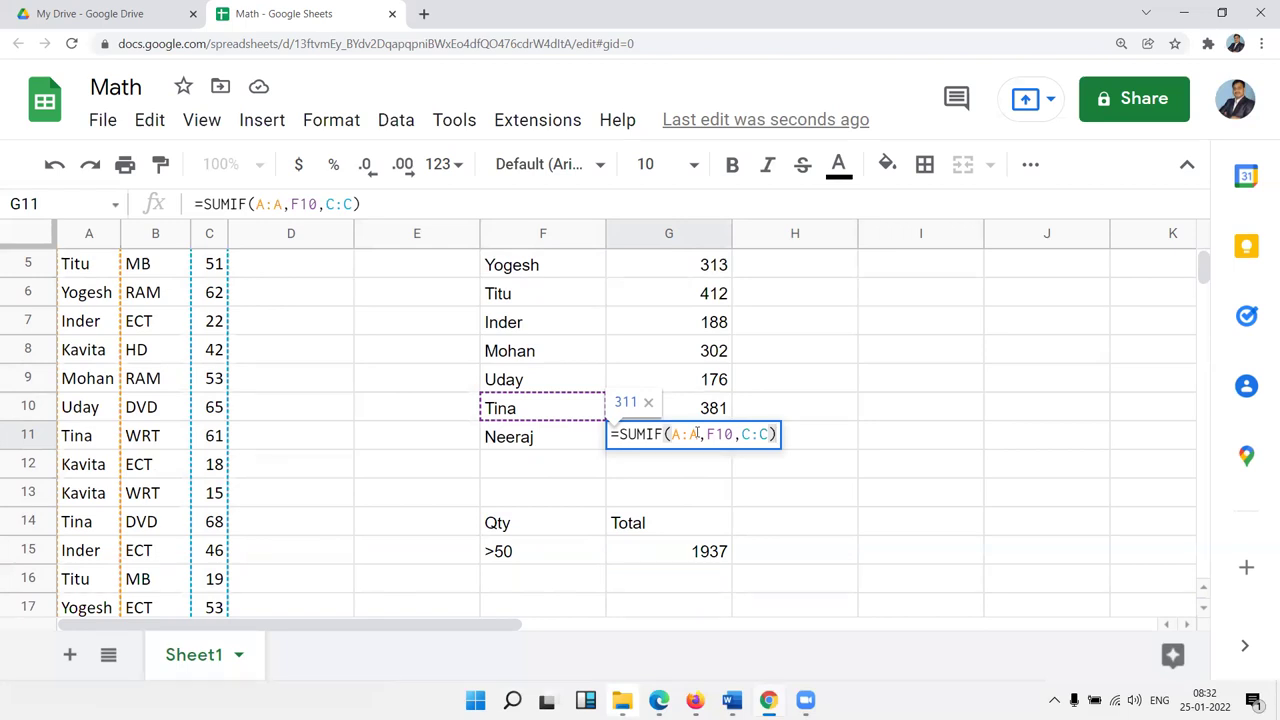
key("Return")
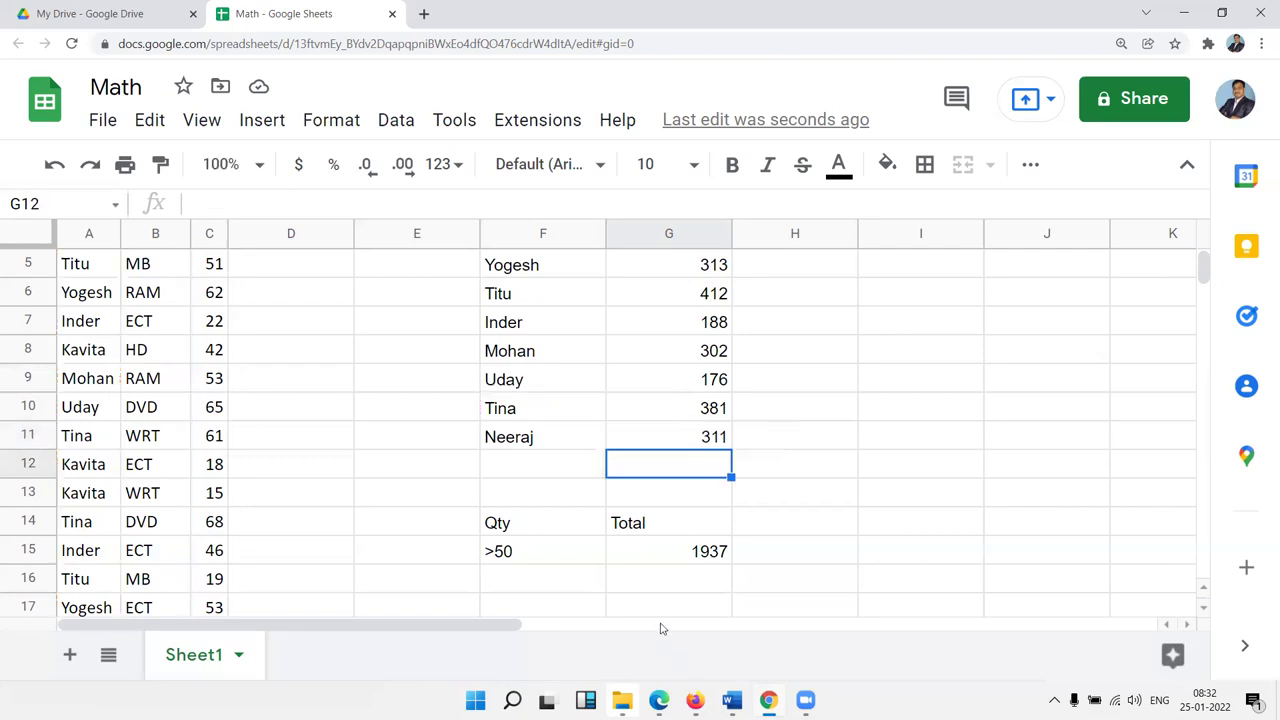
double_click(700, 556)
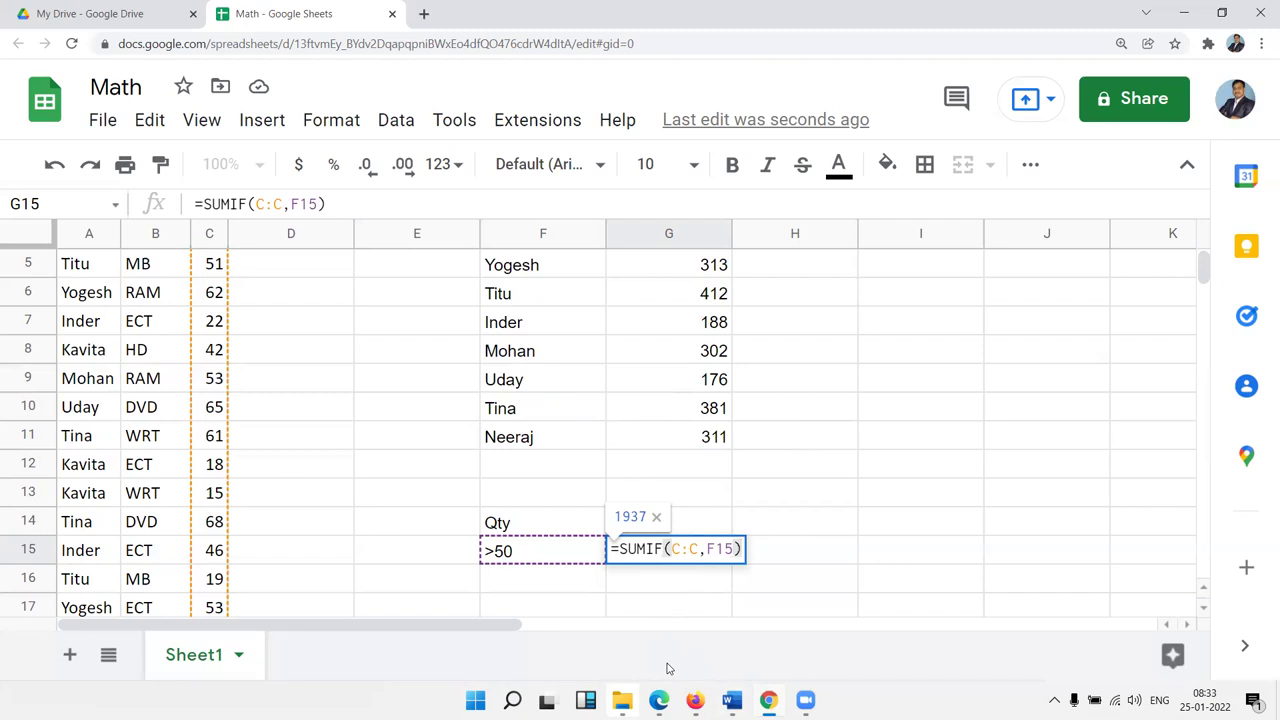
Step: Recommit the G15 formula and enter 60 as a new threshold in F16
key("Return")
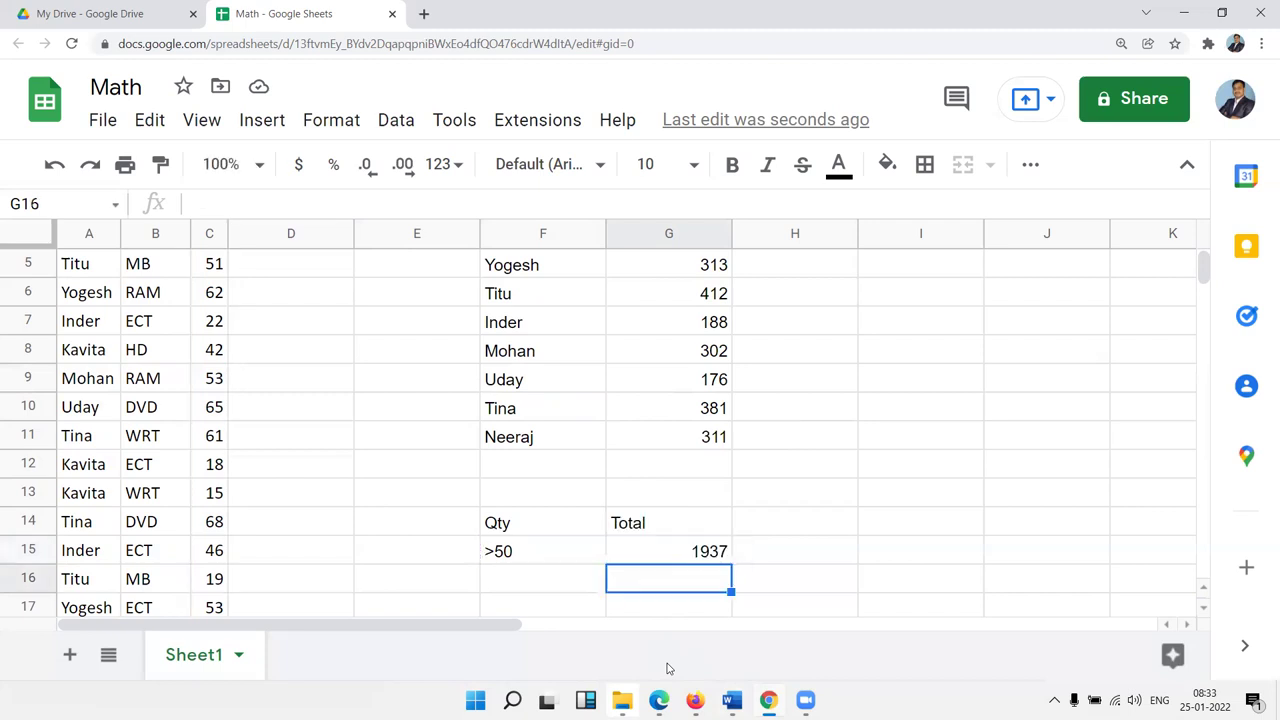
scroll(668, 668, "down", 1)
key("Left")
key("Left")
key("Down")
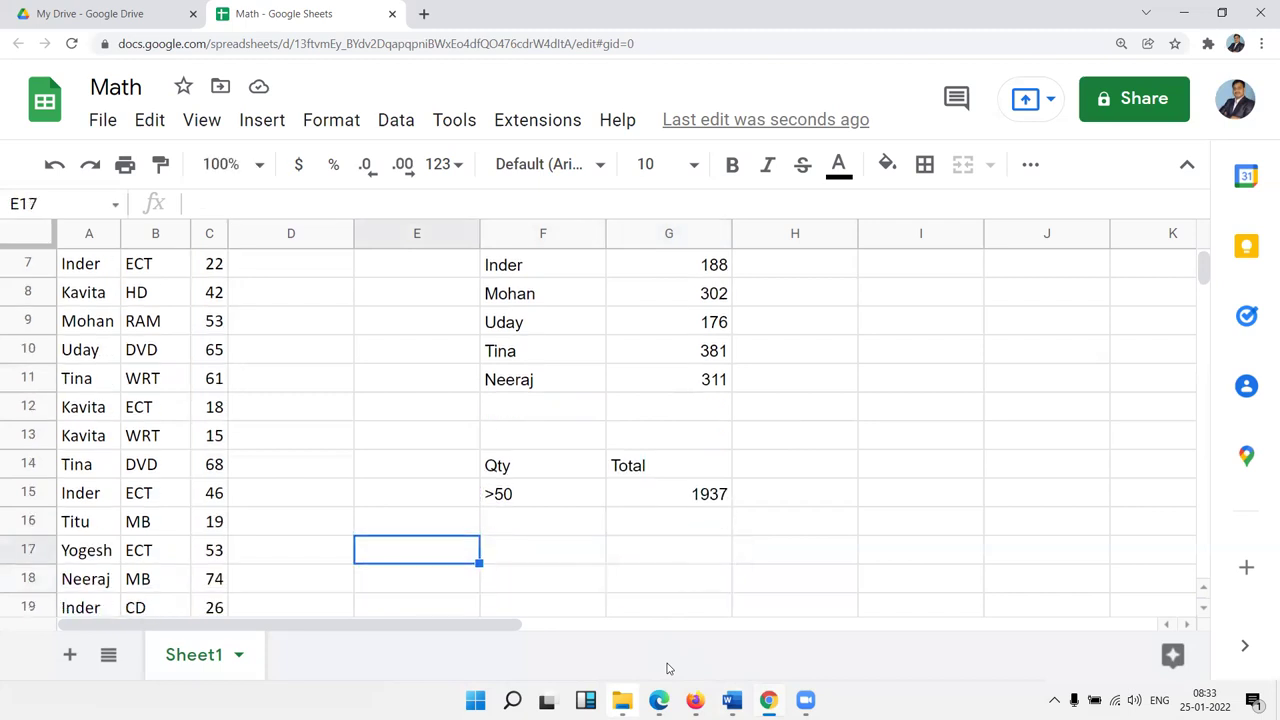
key("Up")
key("Right")
type("50")
key("Return")
key("Up")
key("Down")
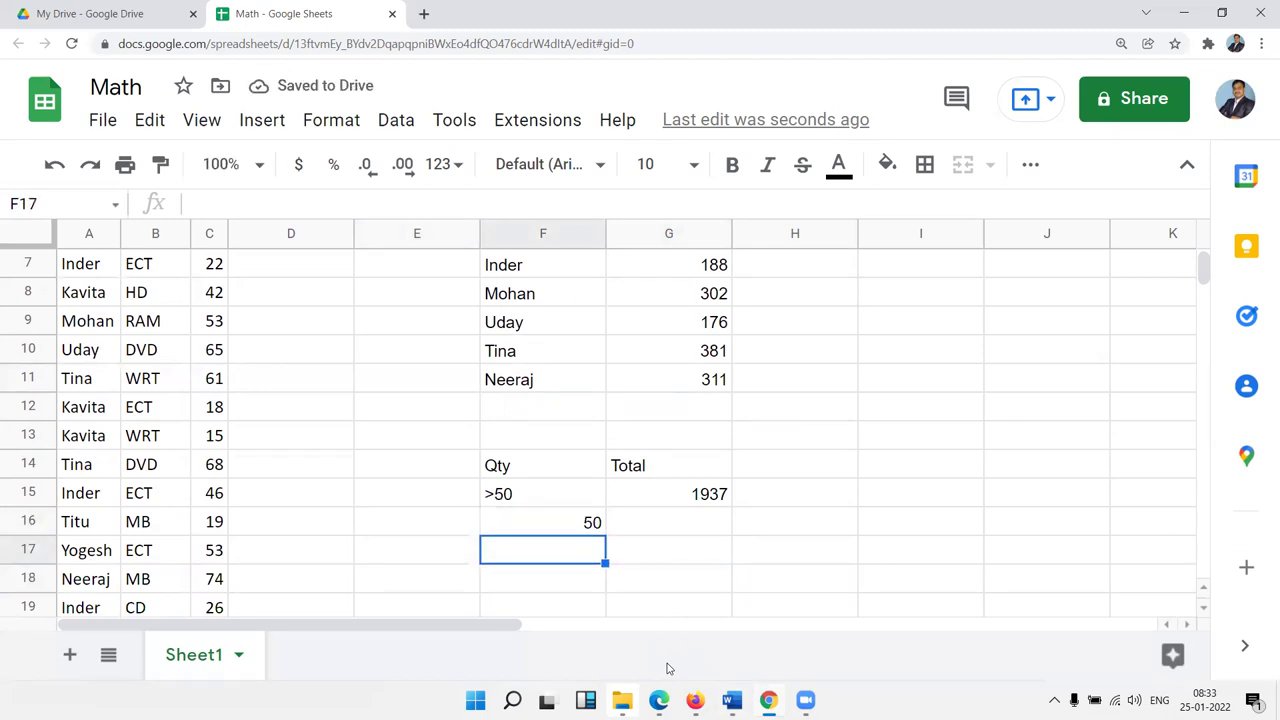
key("Up")
type("60")
key("Tab")
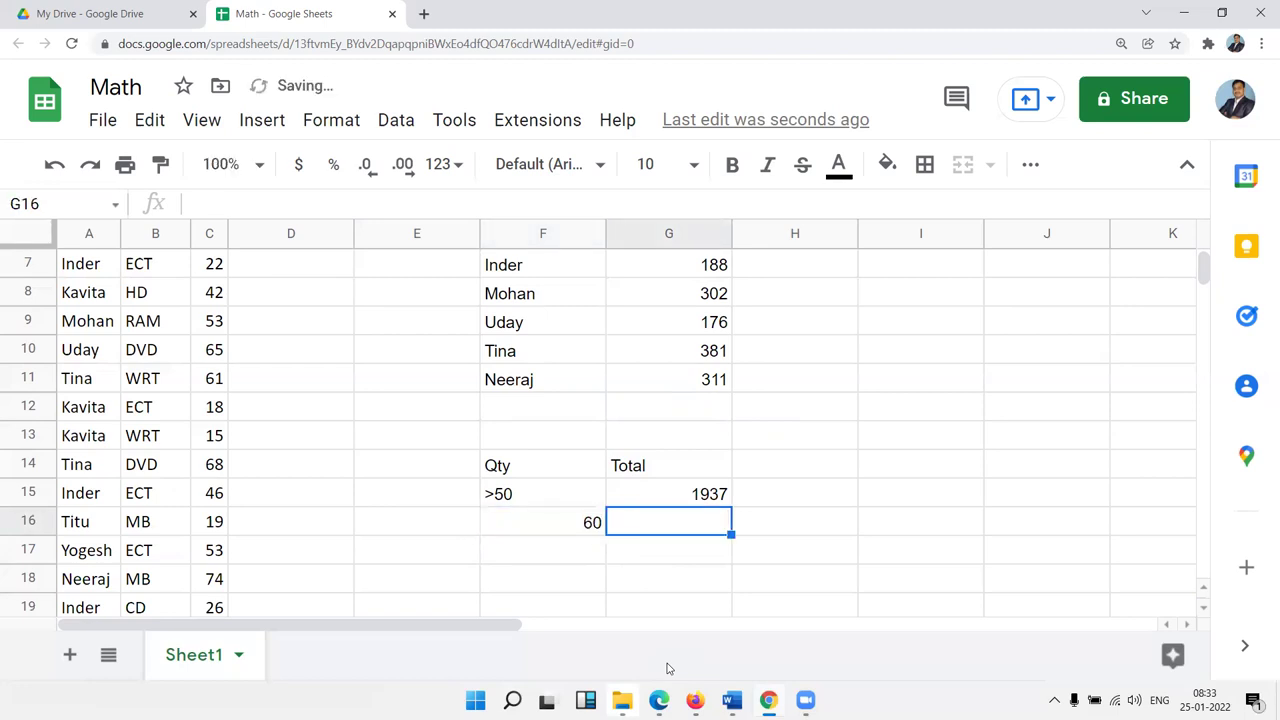
Step: Try =SUMIF(C:C,F16) in G16, which returns 0, and start retyping the formula
type("=sum")
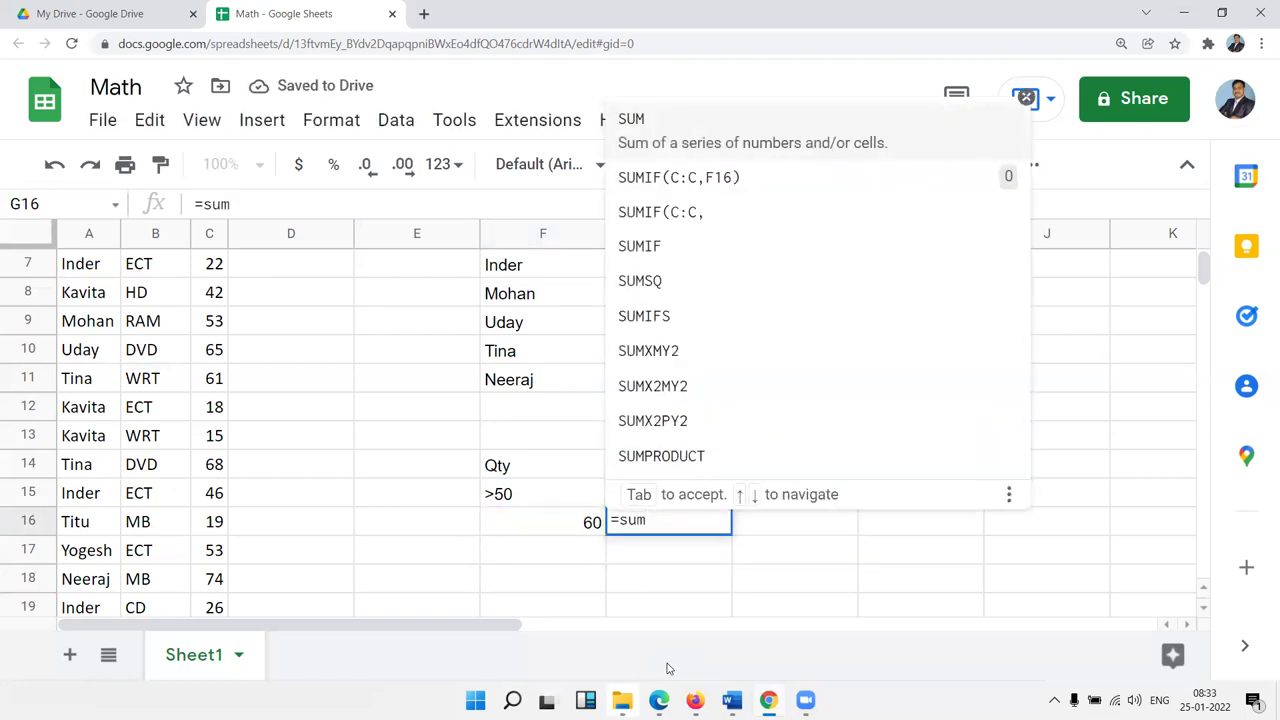
type("if")
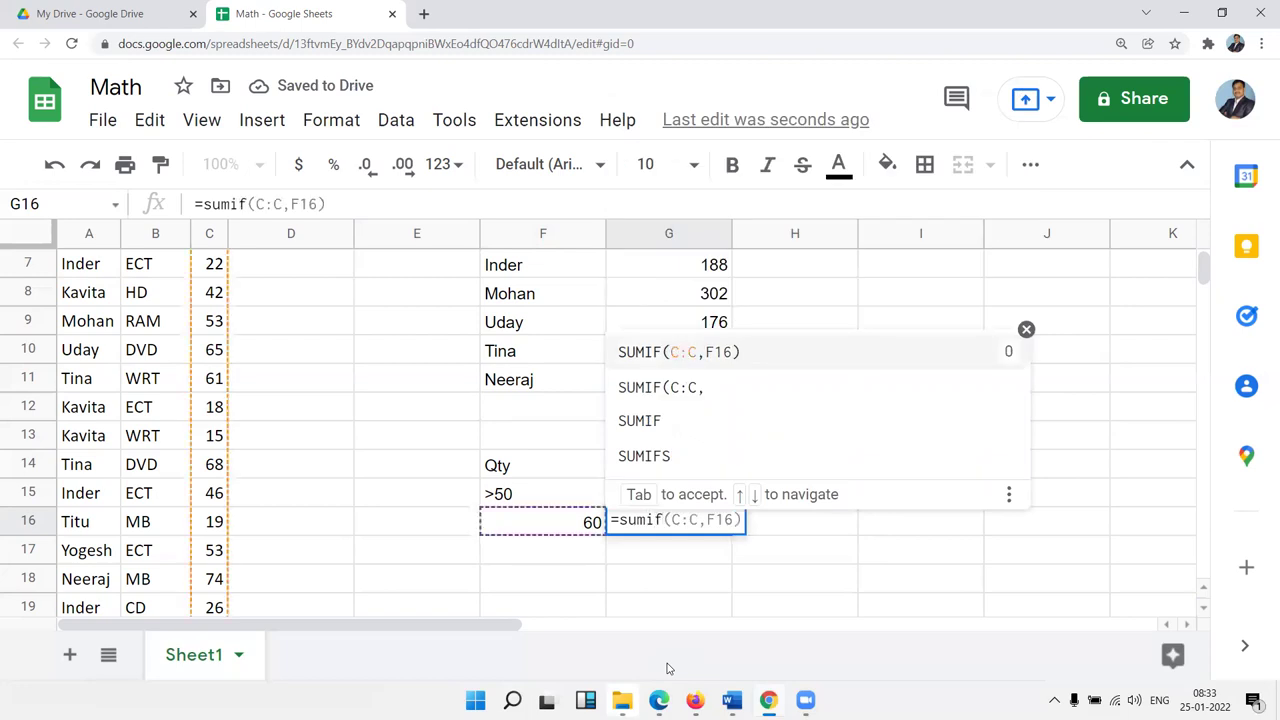
key("Return")
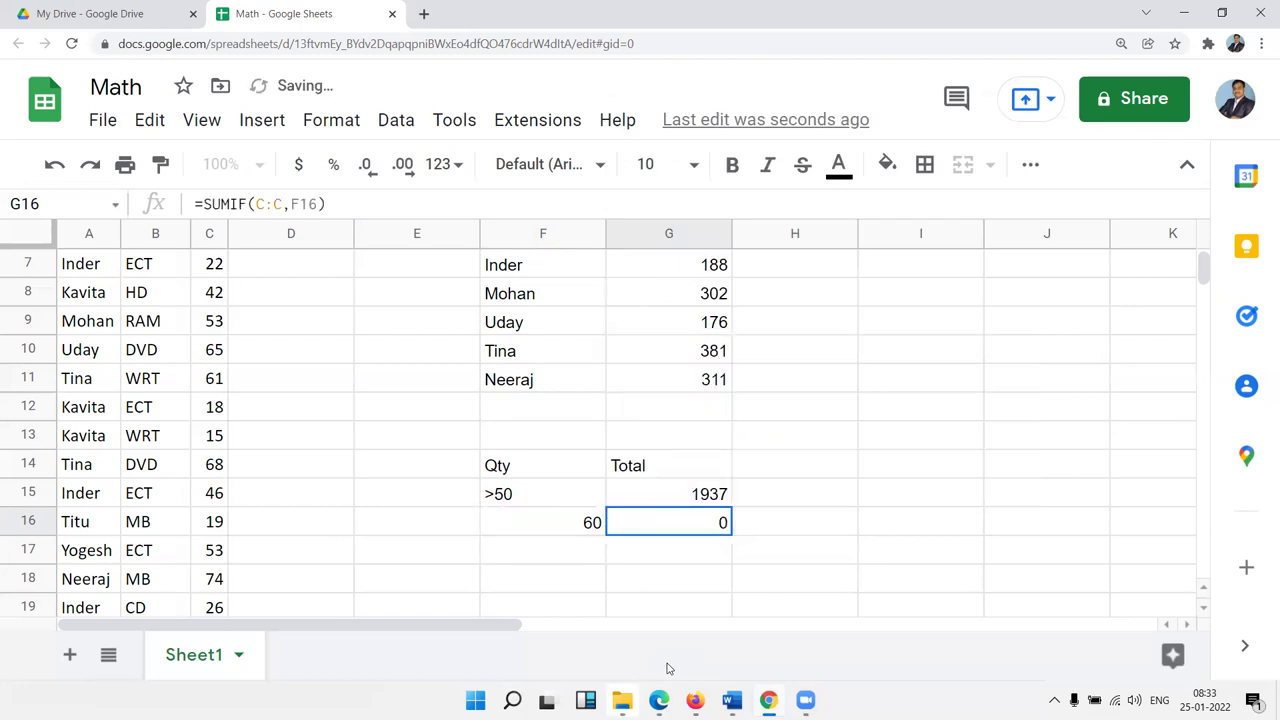
type("=sum")
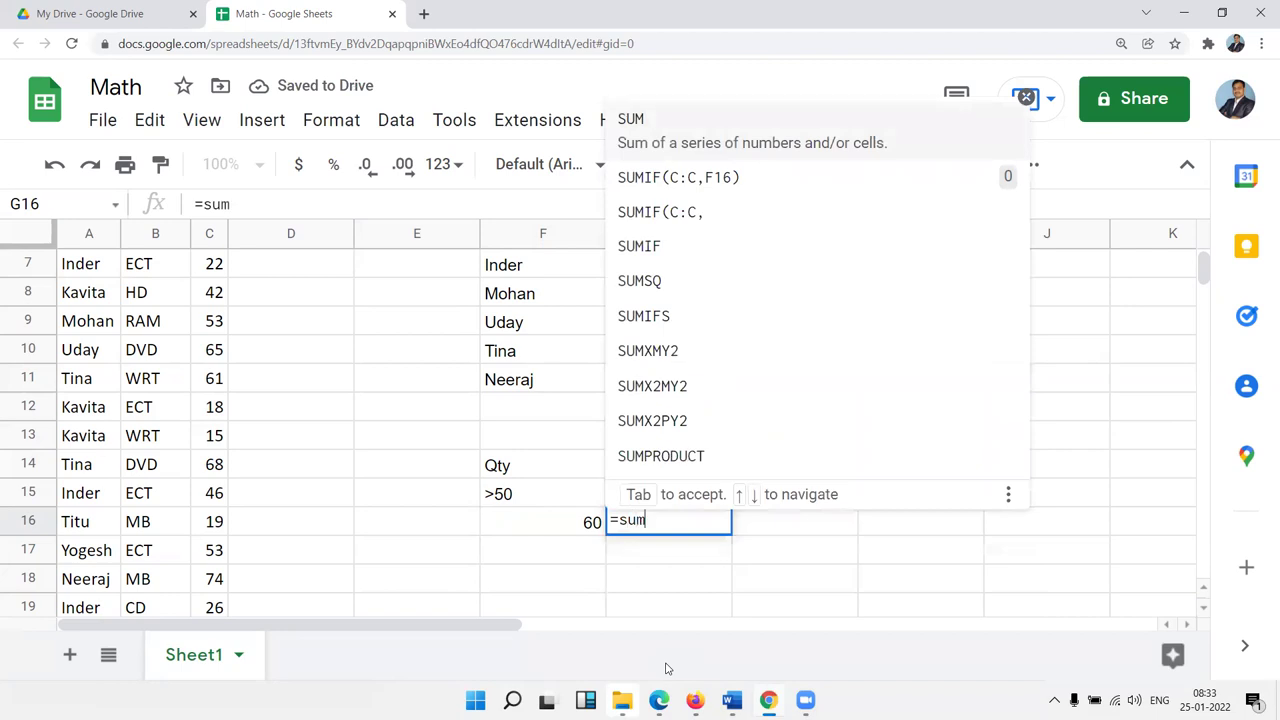
key("Down")
key("Down")
key("Down")
Step: Build =SUMIF(C:C,">"&F16) in G16 to total quantities above 60, giving 1405
key("Tab")
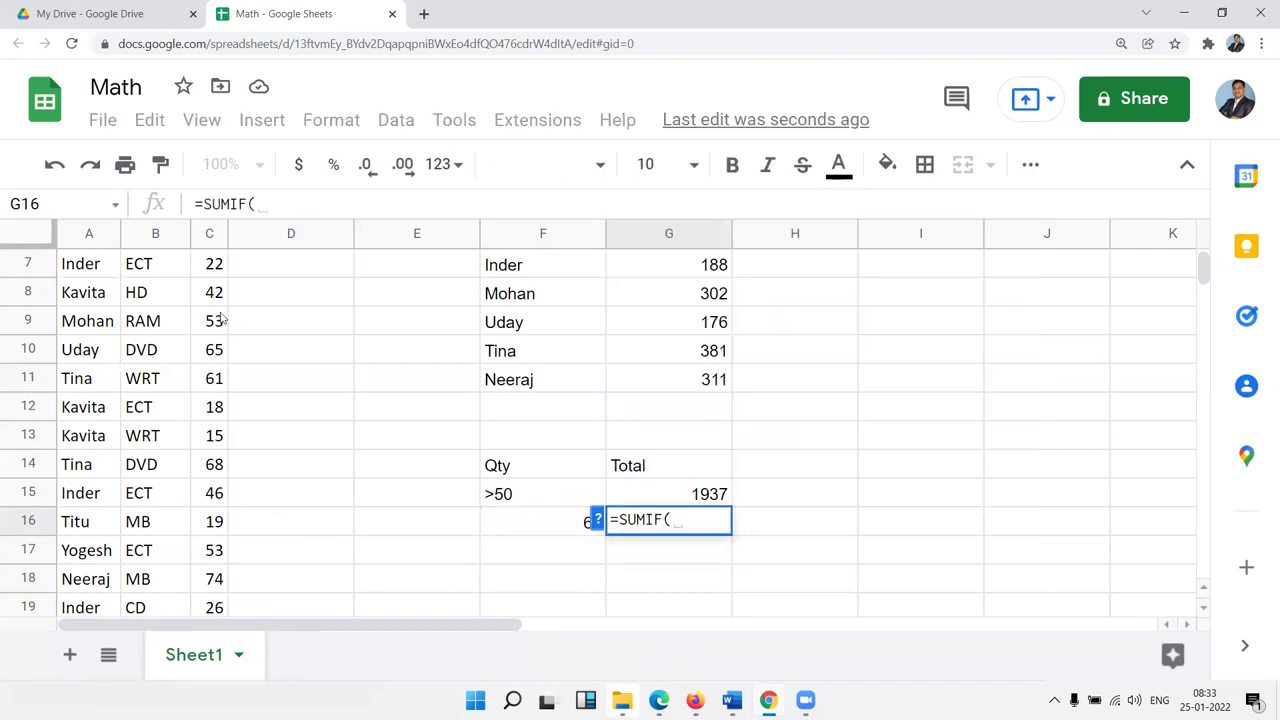
left_click(207, 235)
type(",\"")
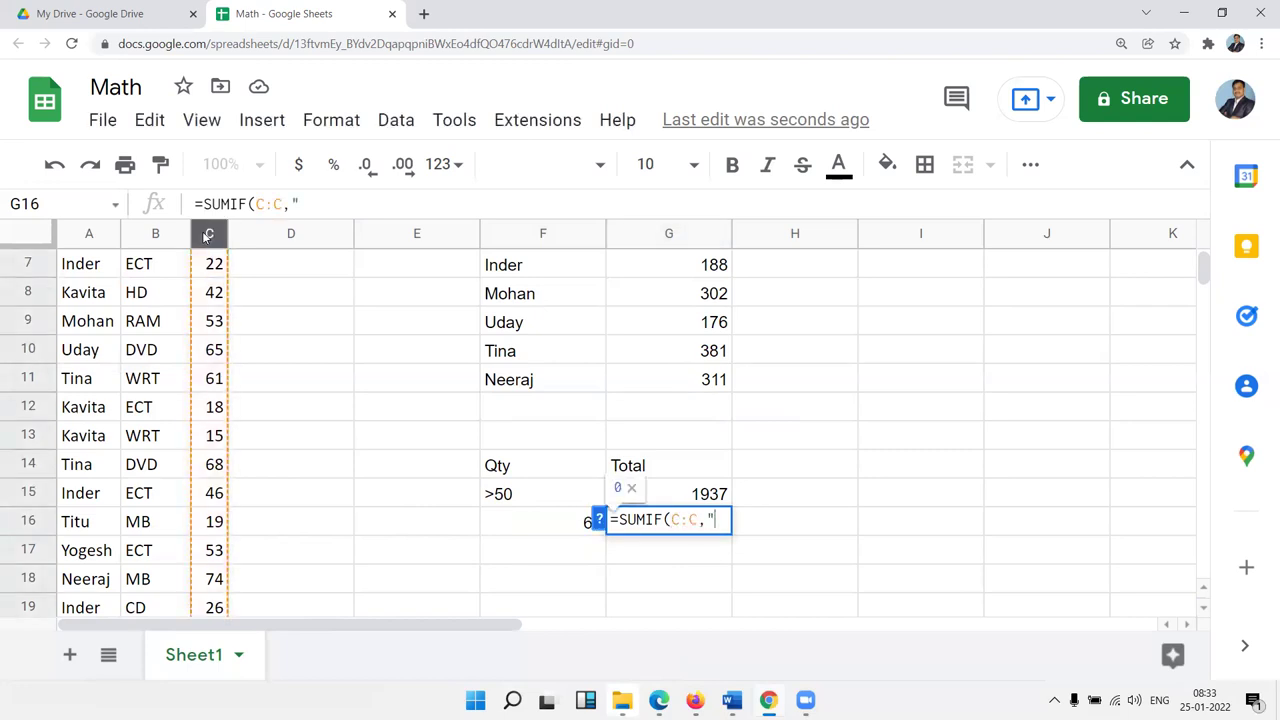
type(">\"")
type("&")
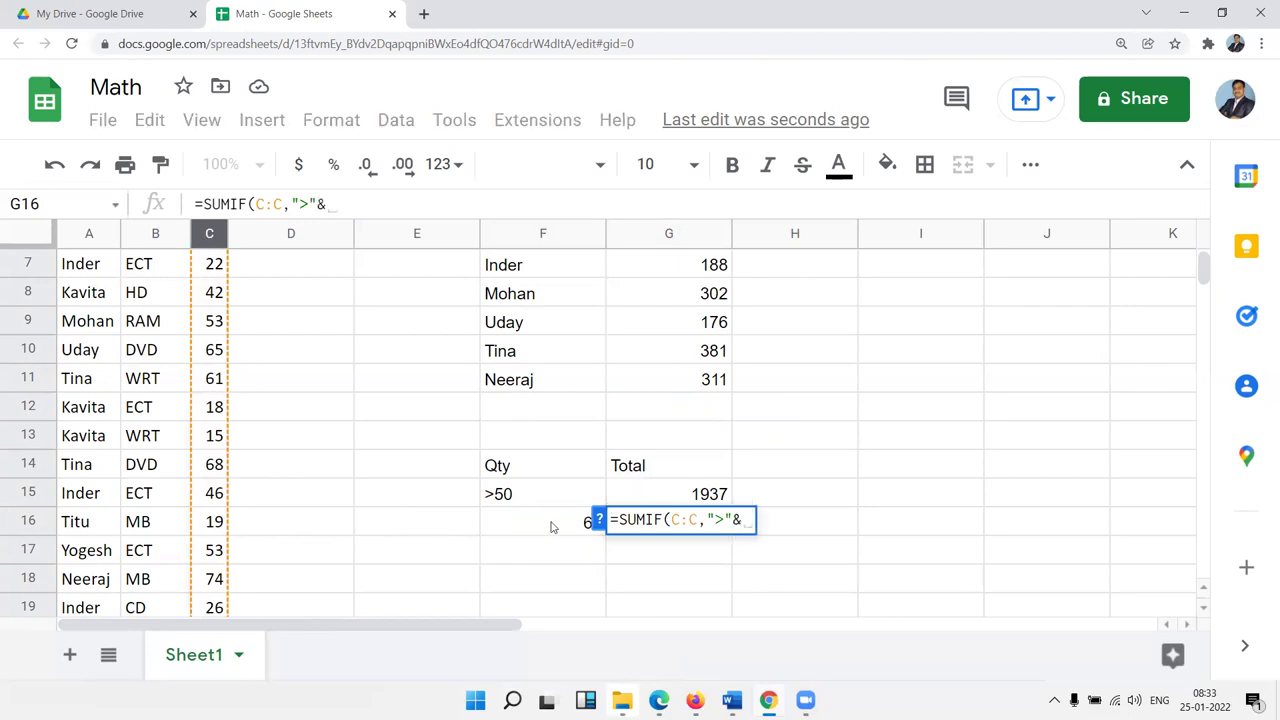
left_click(538, 521)
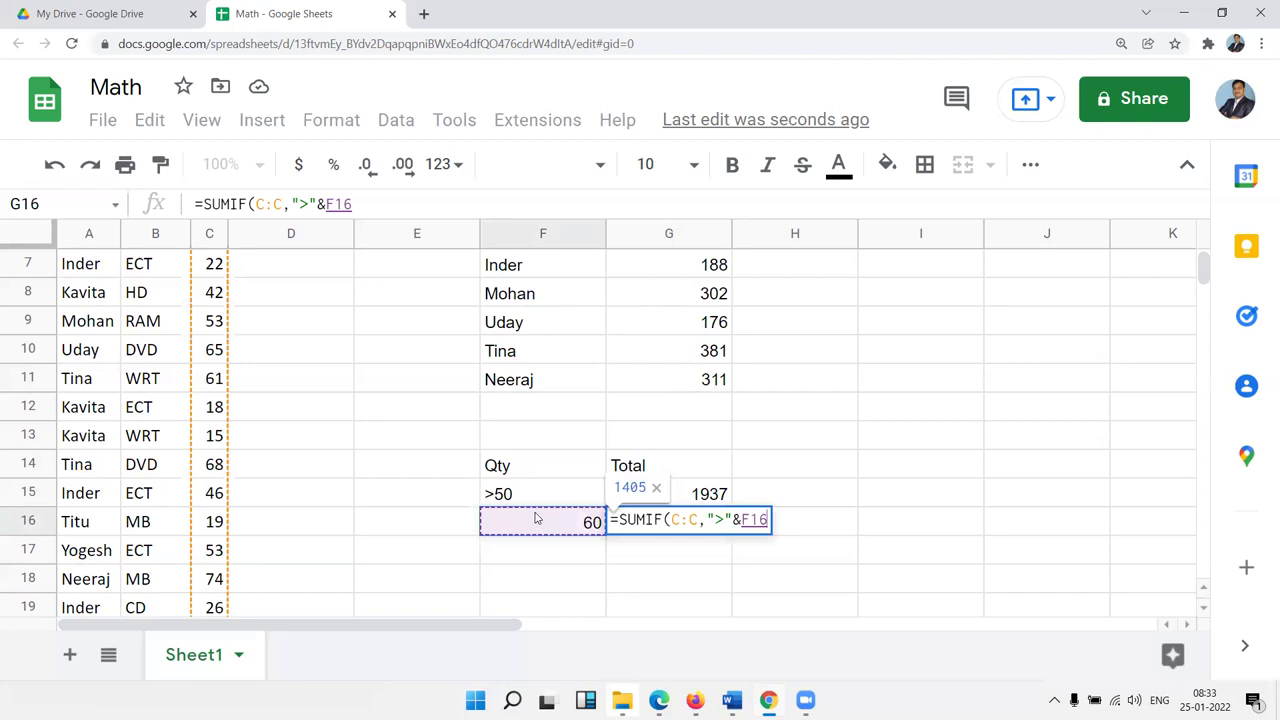
key("Return")
key("Up")
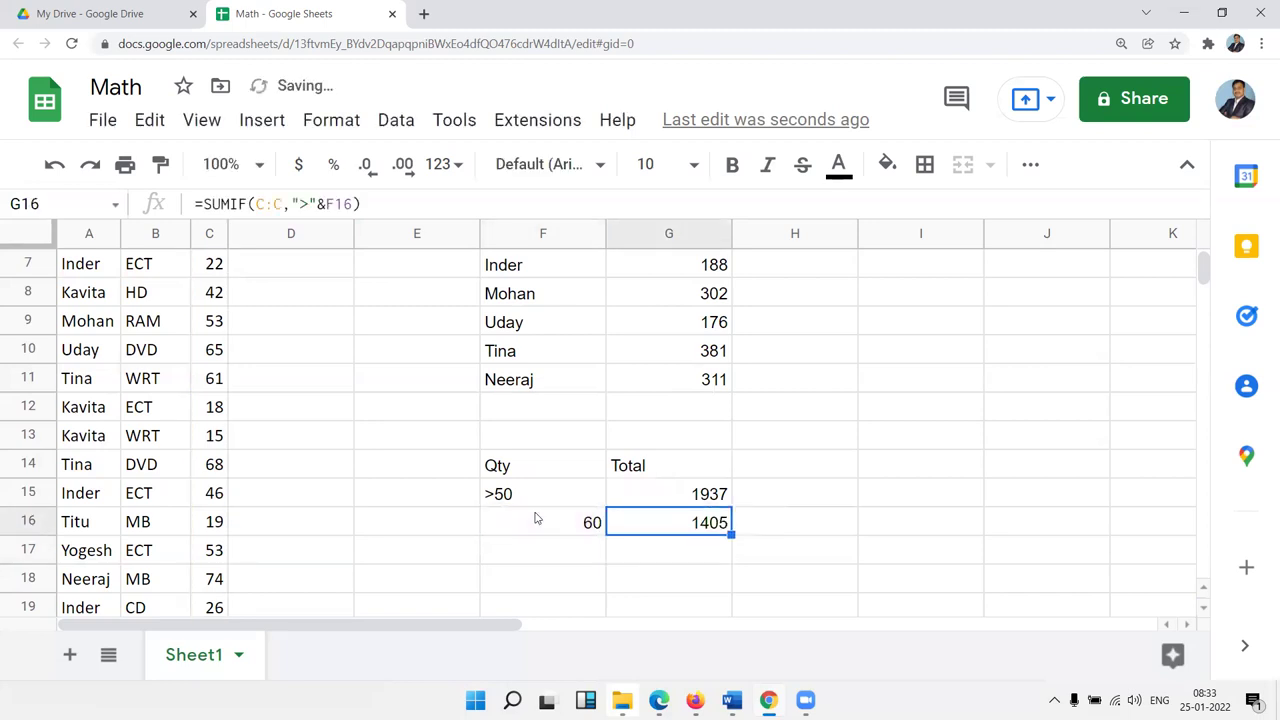
key("Down")
key("Left")
Step: Enter the operators >, <, >=, <= and <> in F17 through F21
type(">")
key("Return")
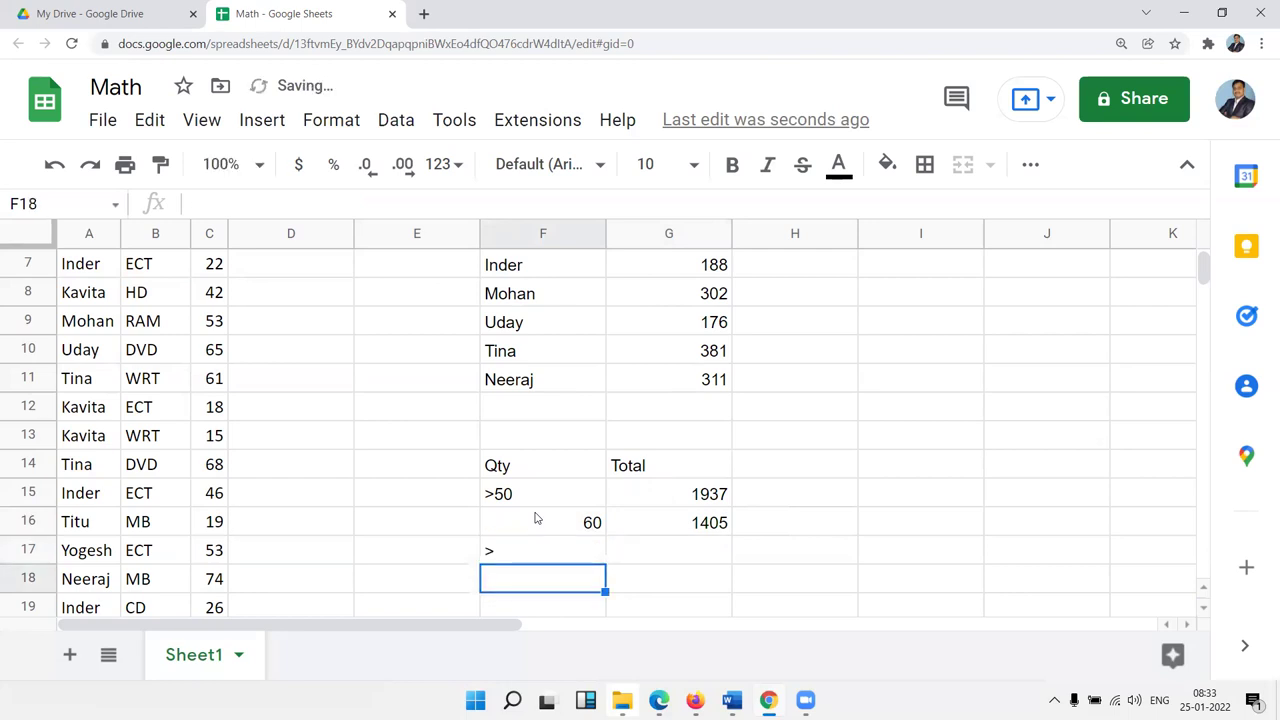
type("<")
key("Return")
type(">=")
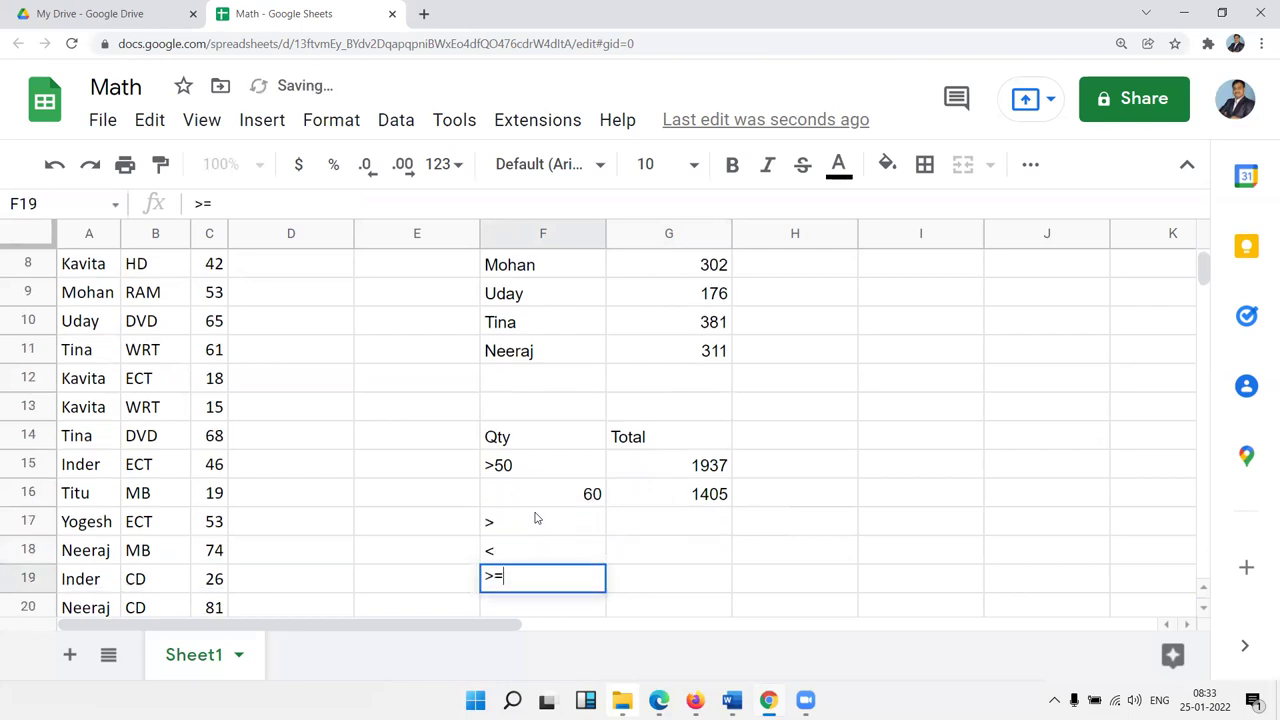
key("Return")
type("<=")
key("Return")
type("<>")
key("Return")
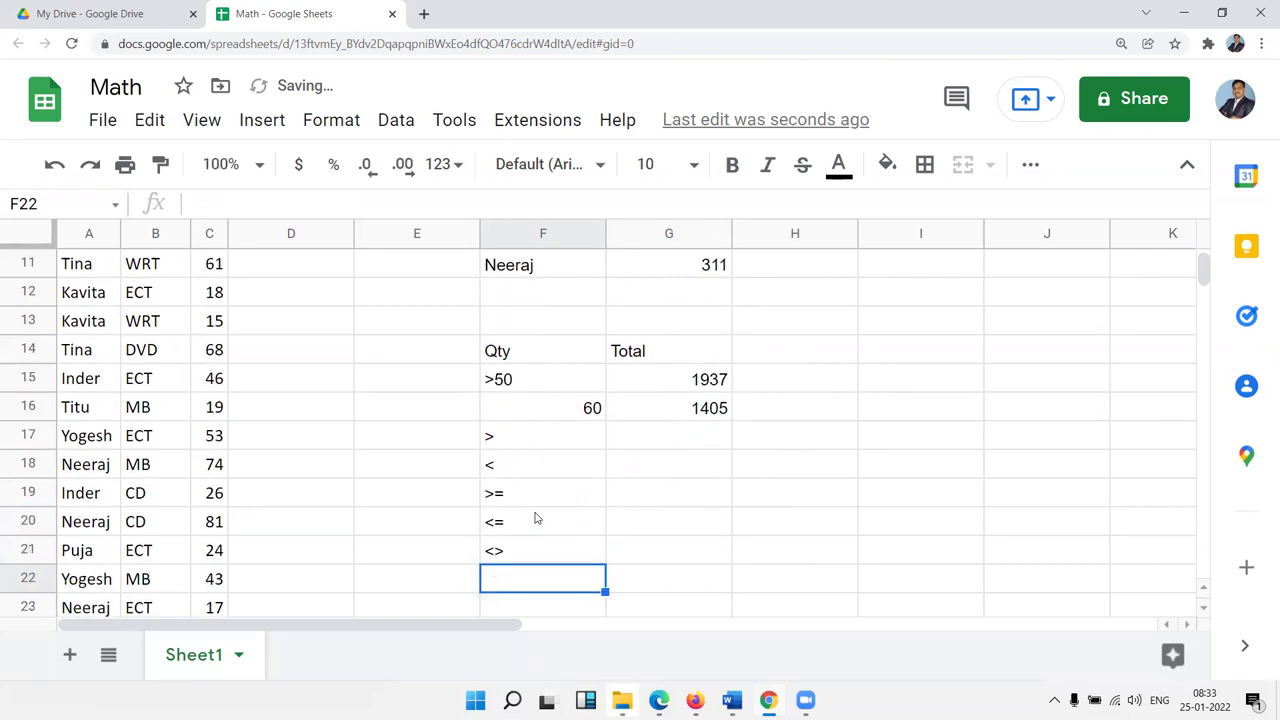
key("Left")
key("Left")
key("Left")
key("Left")
key("Left")
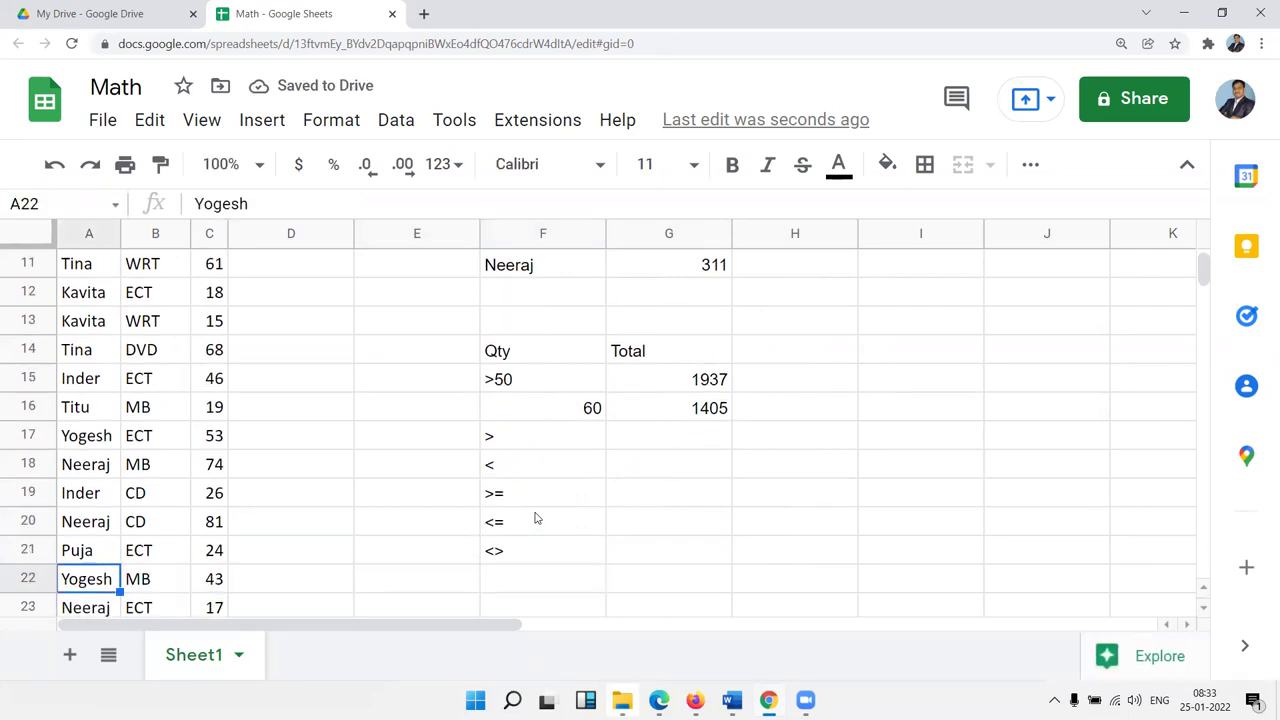
Step: Append a surname to the second name near the top of the Name column
key("Up")
key("ctrl+Up")
key("Down")
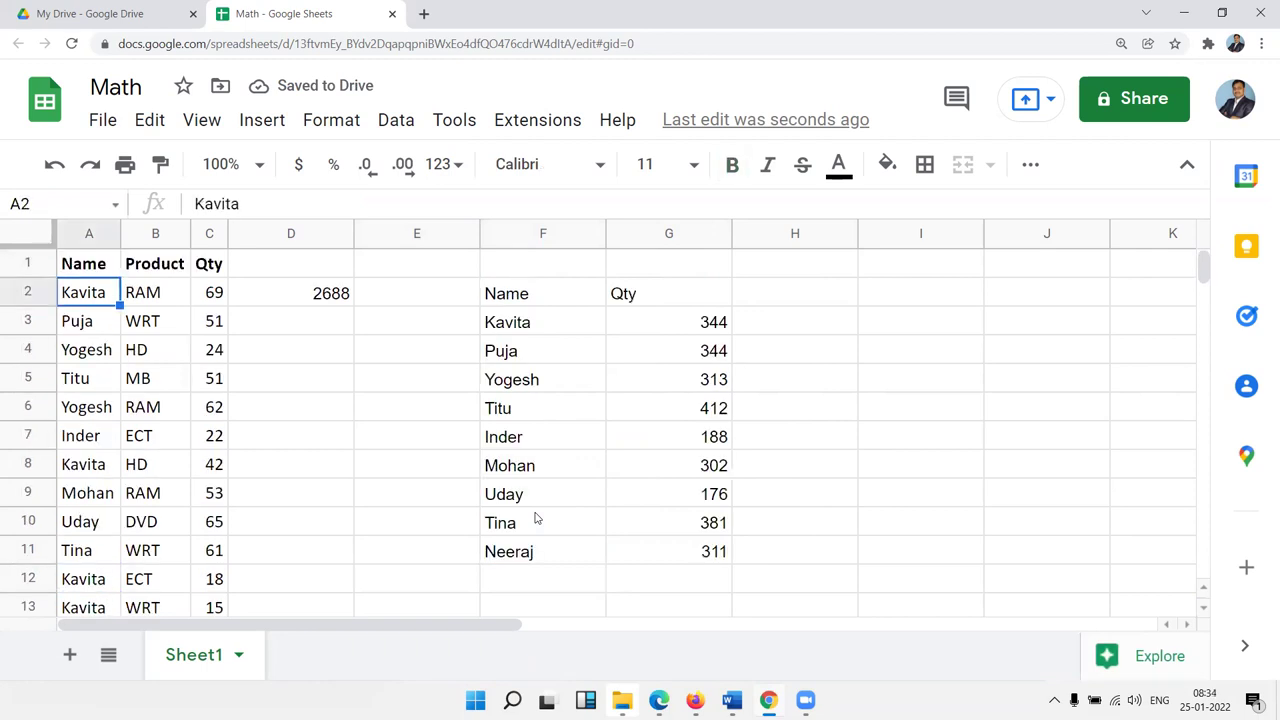
key("Down")
key("Return")
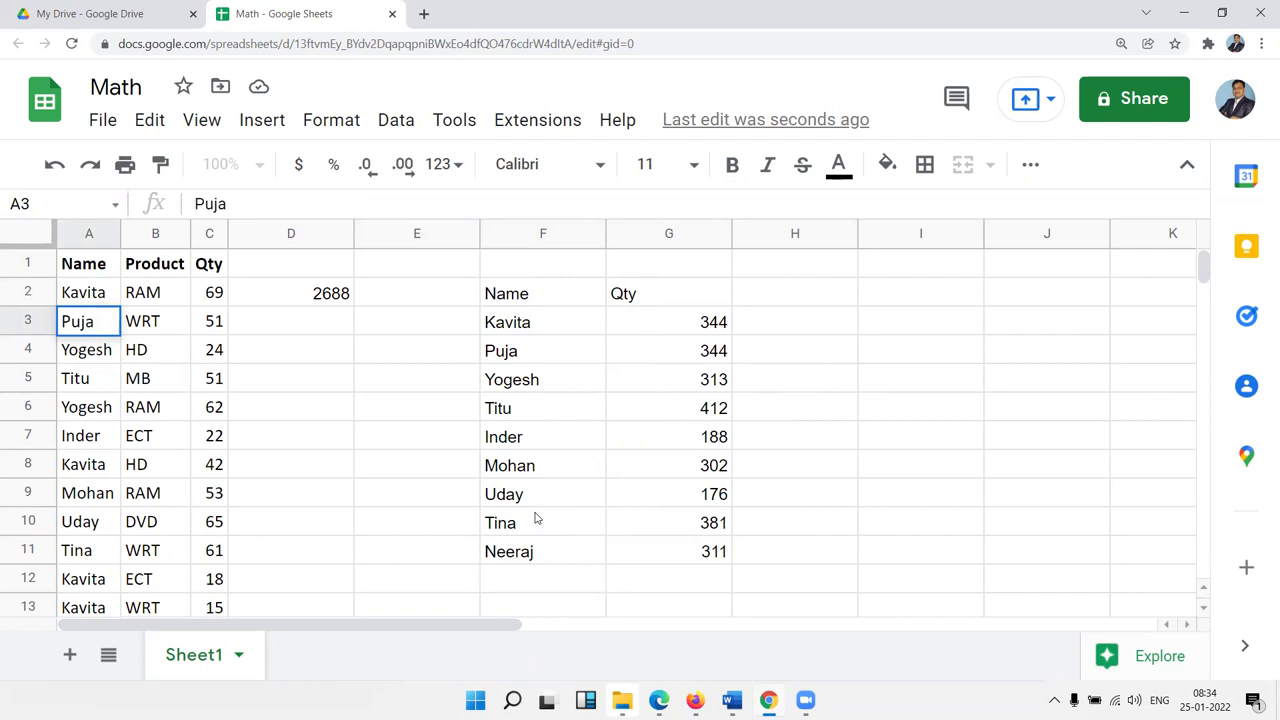
type(" S")
type("ingh")
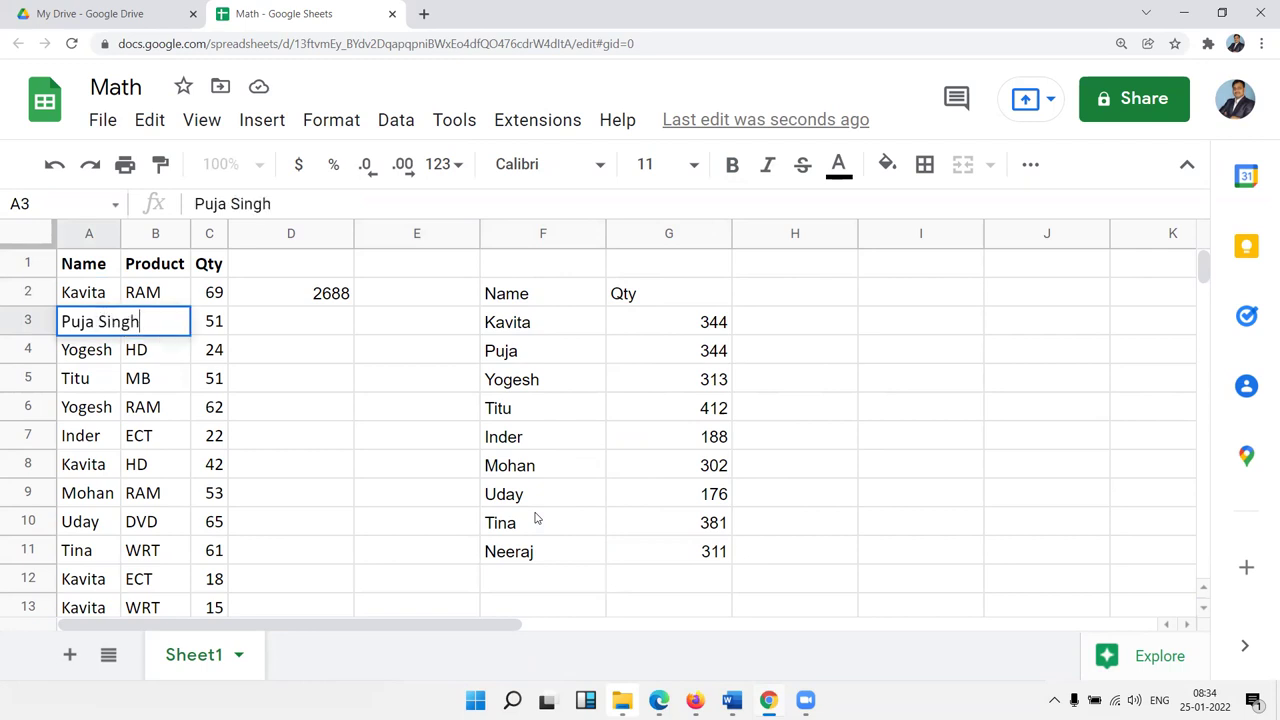
key("Return")
Step: Extend the first name in A21 to the full first-and-last name
key("Down")
key("Down")
key("Down")
key("Down")
key("Down")
key("Down")
key("Down")
key("Down")
key("Down")
key("Down")
key("Down")
key("Down")
key("Down")
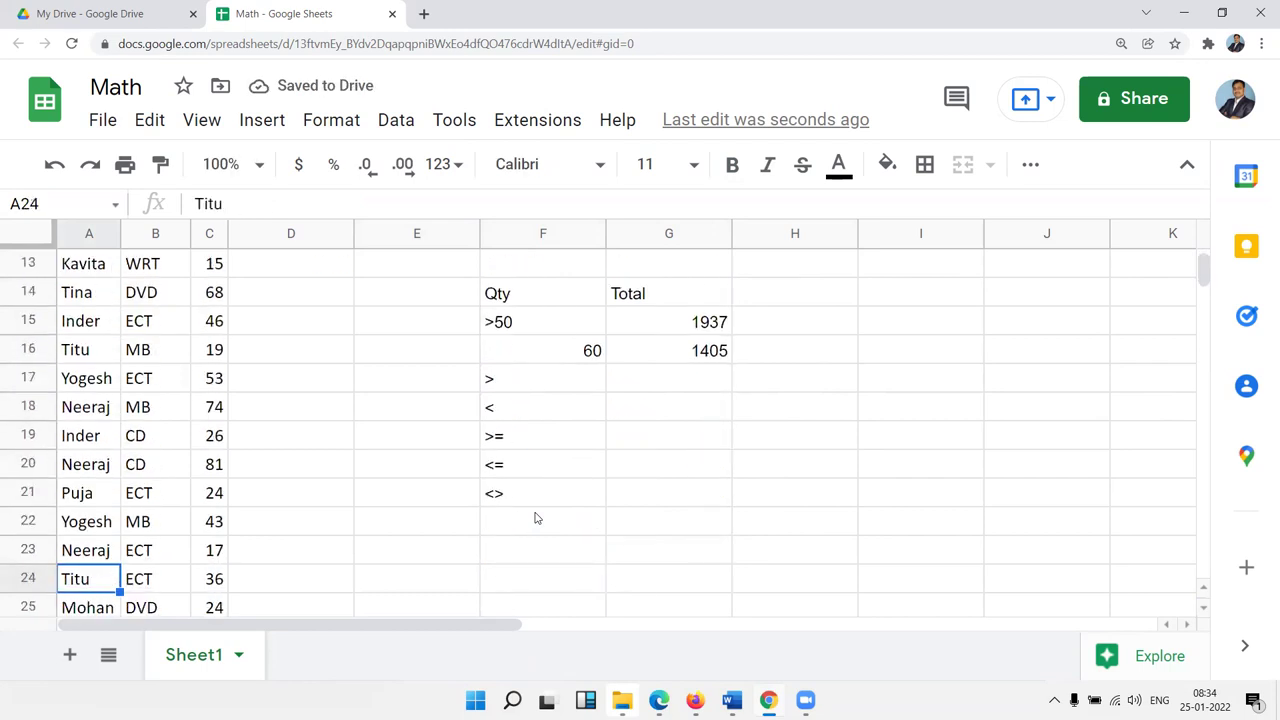
key("Down")
key("Down")
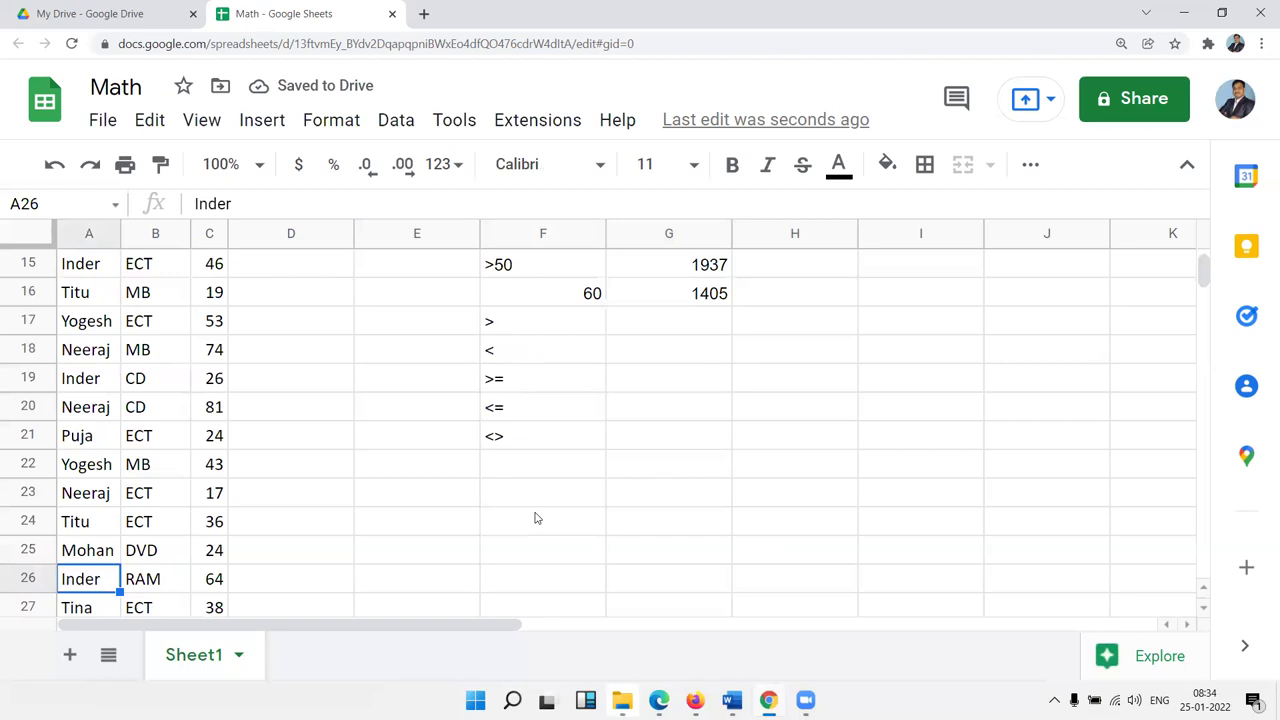
key("Down")
key("Up")
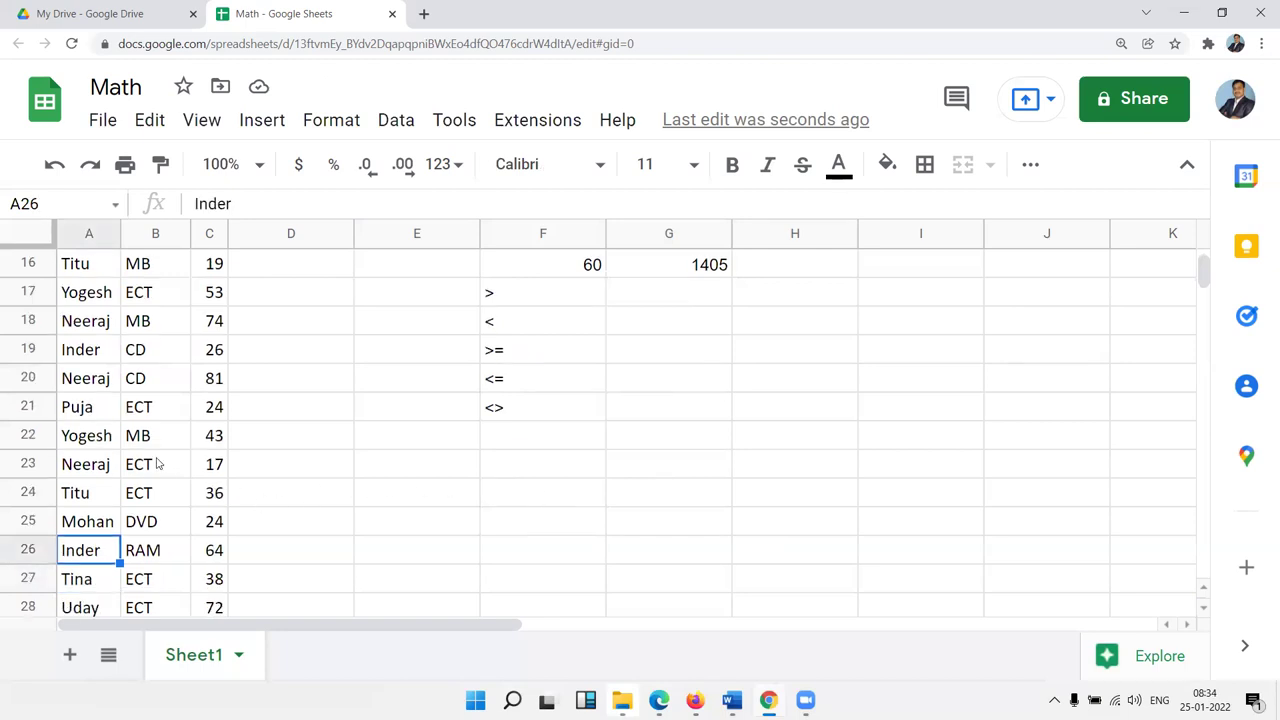
double_click(98, 410)
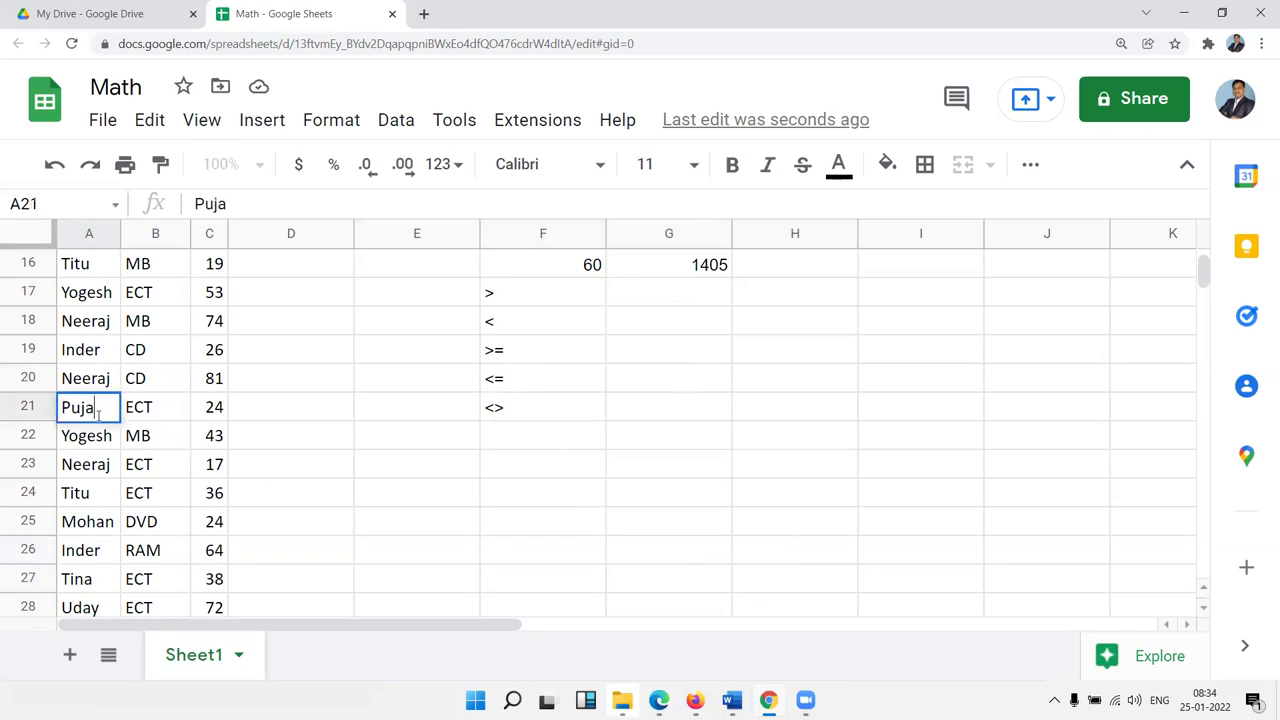
type("Singh3")
key("BackSpace")
key("Return")
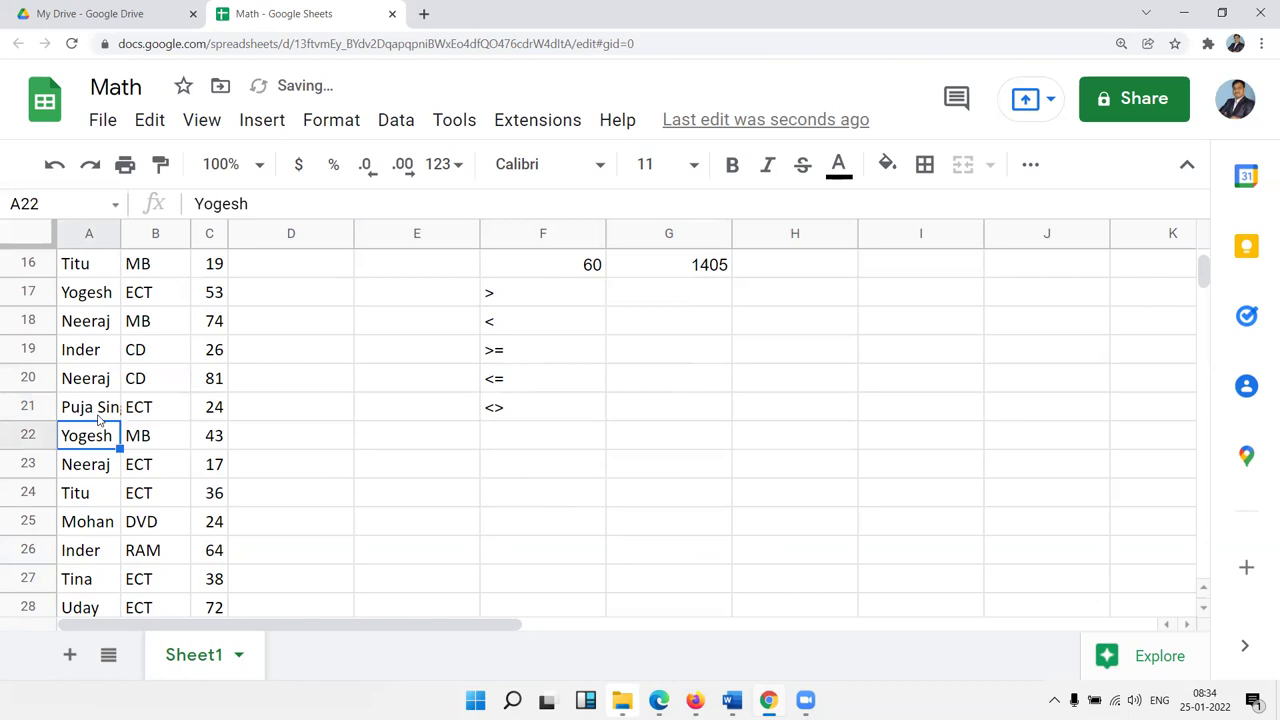
Step: Enter the lookup first name in F22
left_click(505, 431)
type("Puja")
key("Tab")
Step: In G22 enter =SUMIF(A:A,F22,C:C), totalling that name's Qty as 238
type("=s")
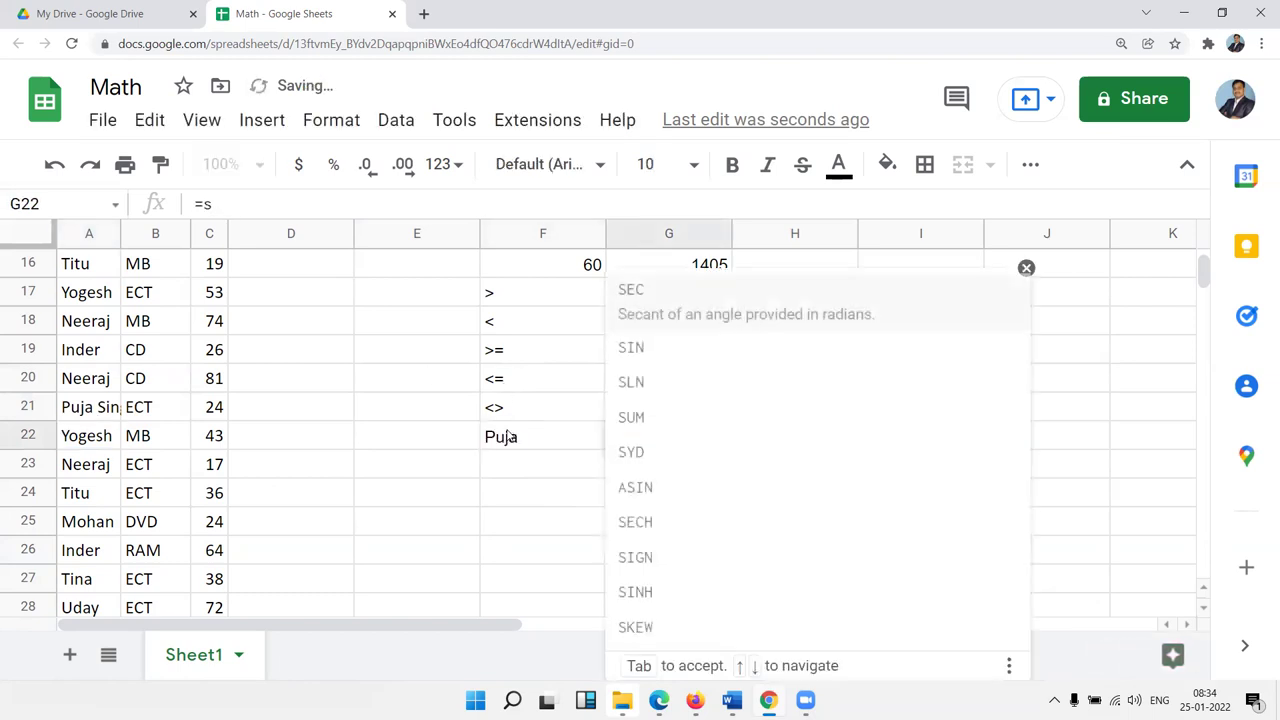
type("u")
key("Down")
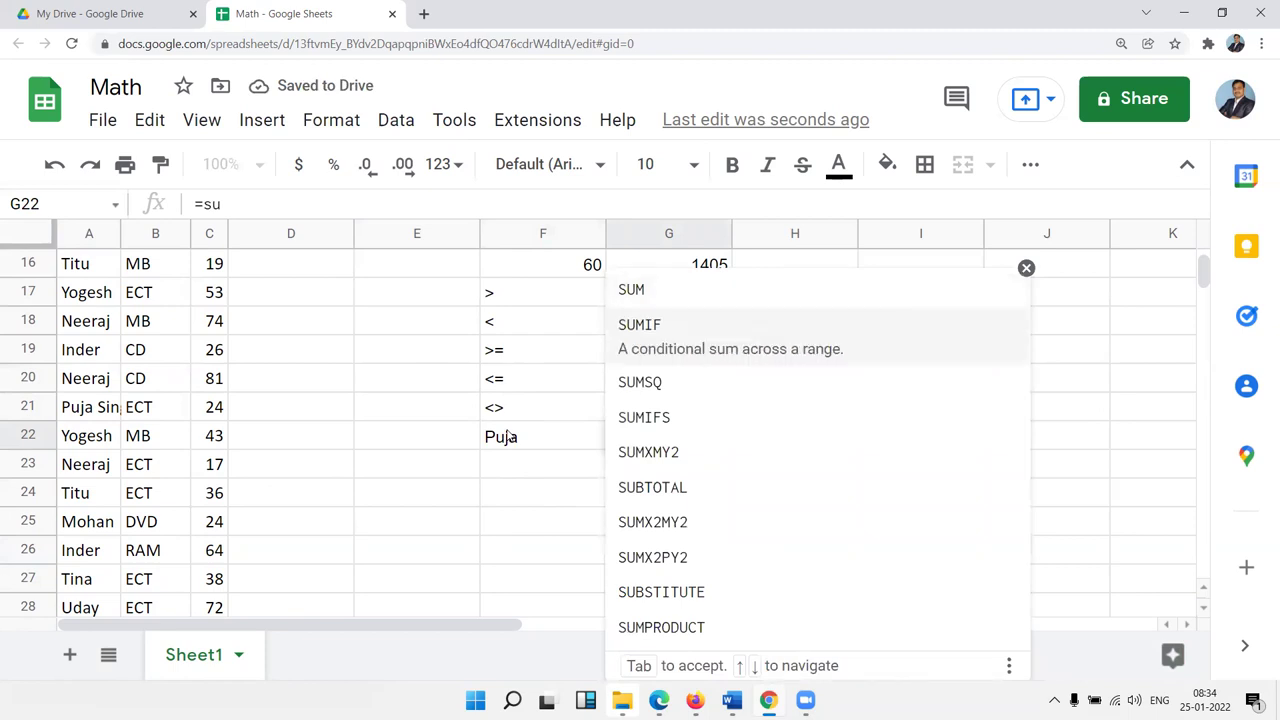
key("Tab")
key("Left")
key("Left")
key("Left")
key("Left")
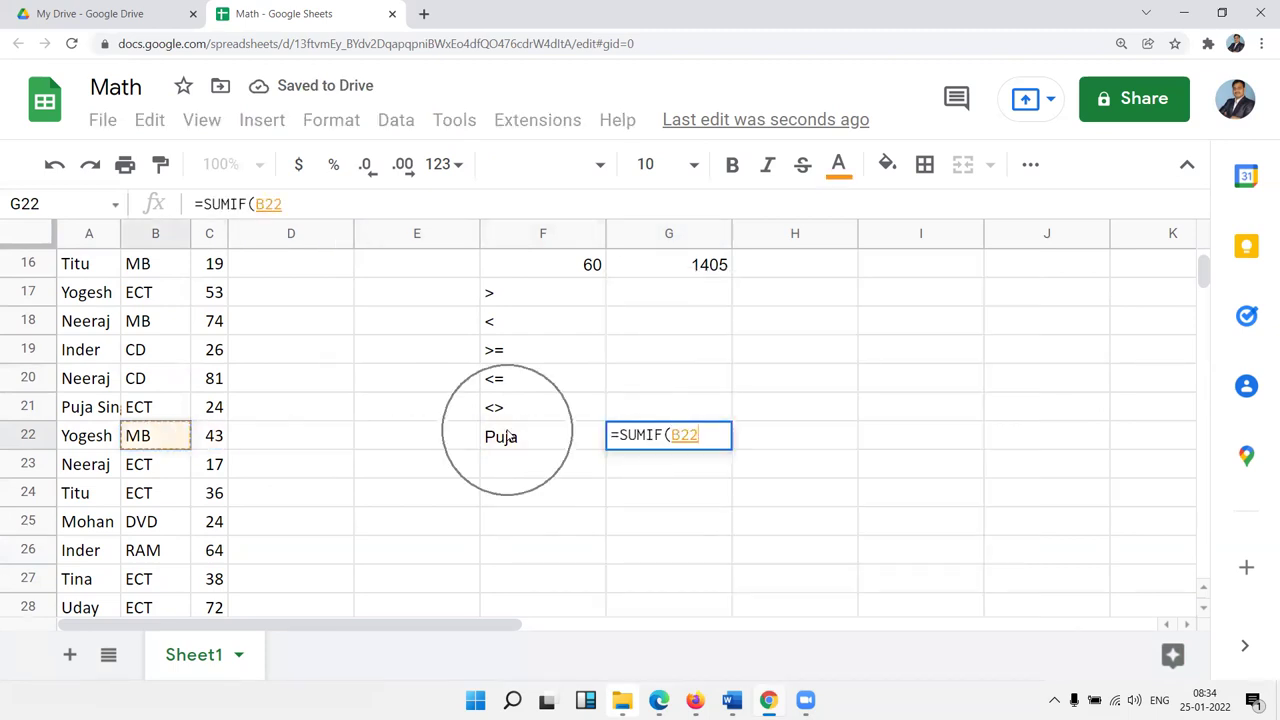
key("Left")
key("BackSpace")
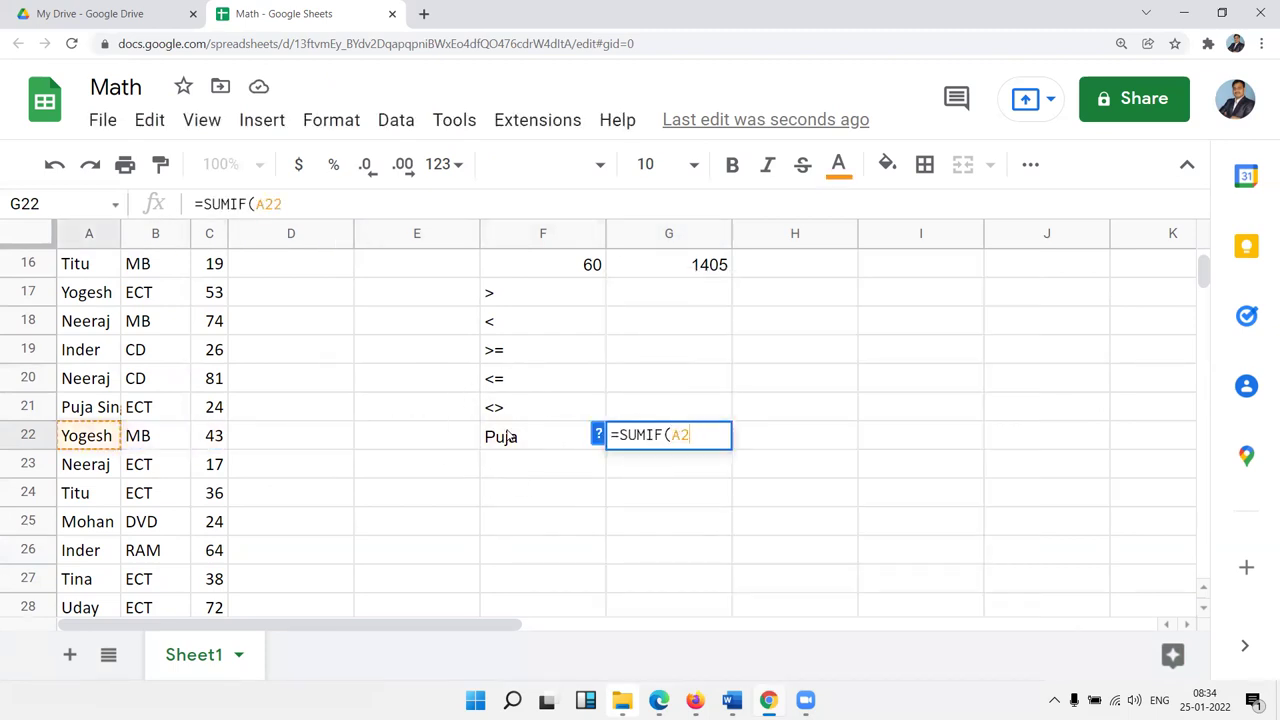
key("BackSpace")
key("BackSpace")
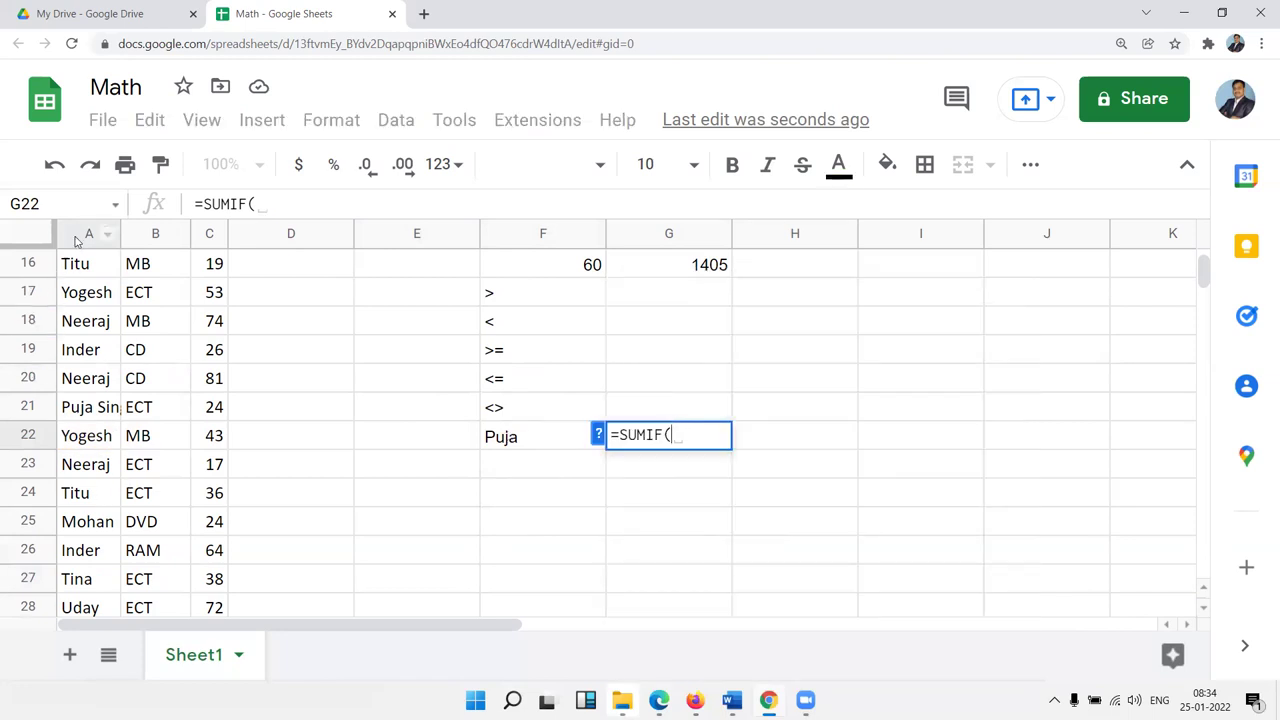
left_click(80, 240)
type(",")
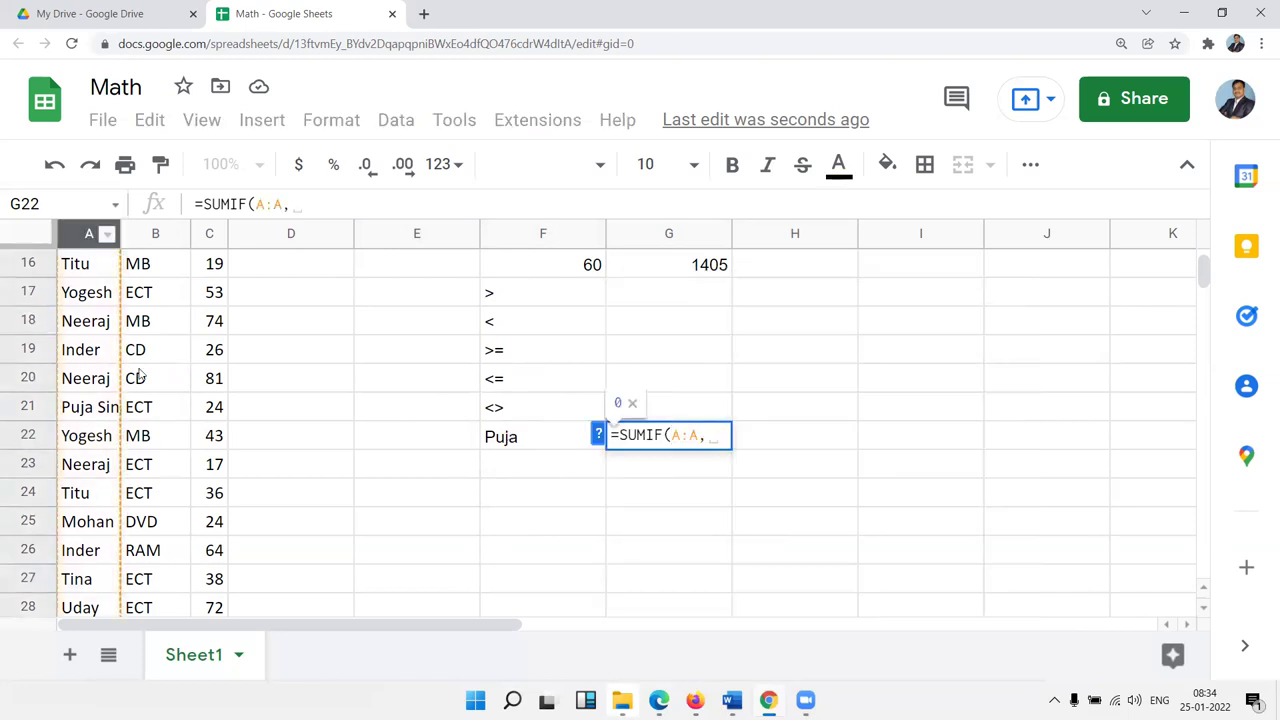
left_click(525, 447)
type(",")
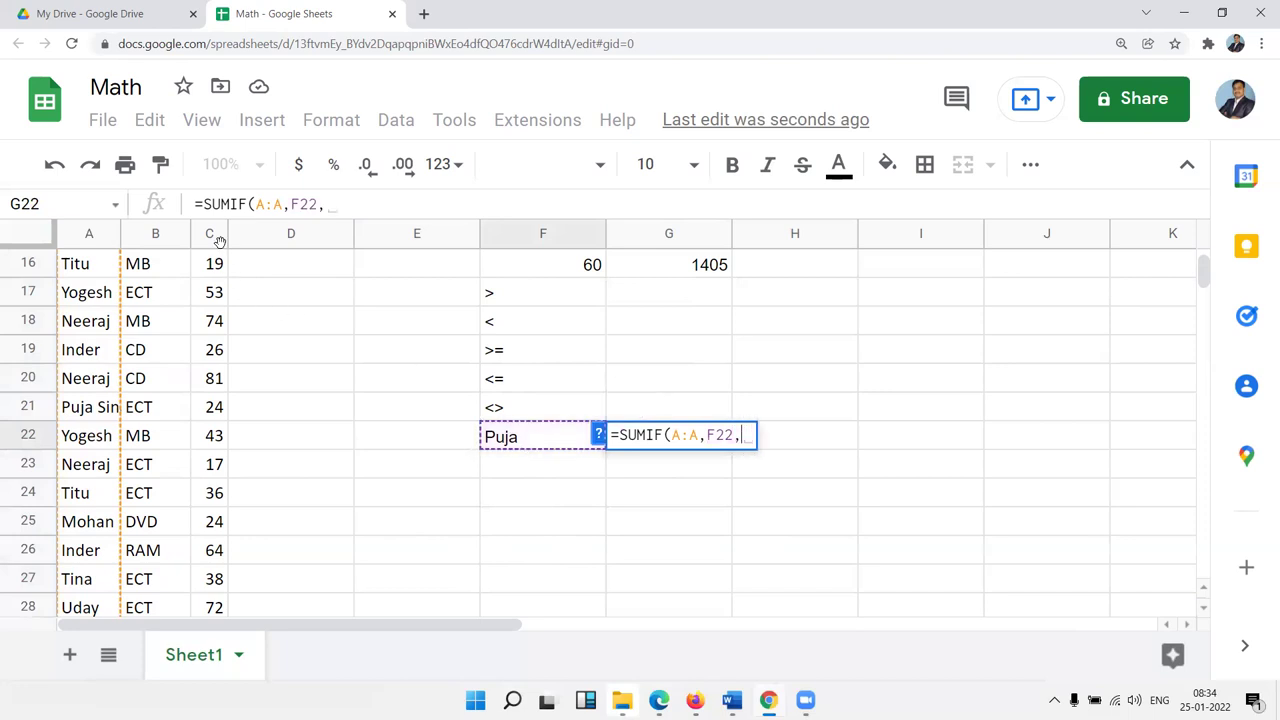
left_click(217, 241)
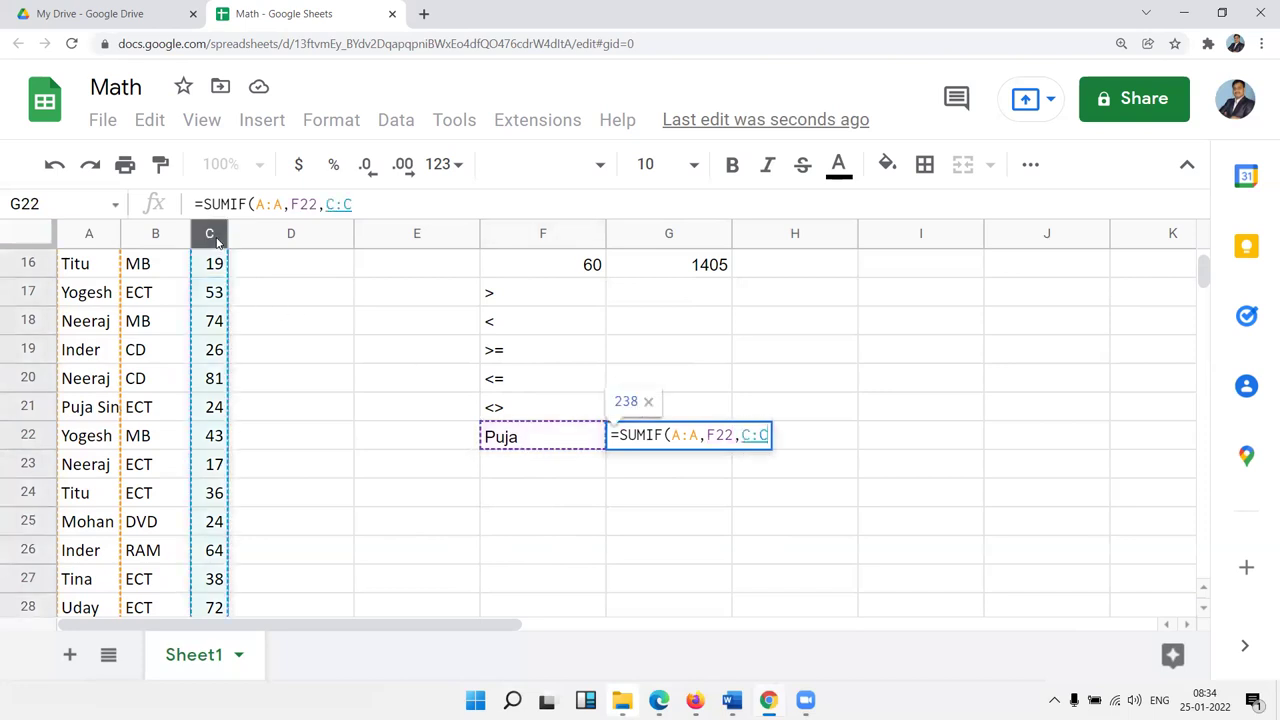
key("Return")
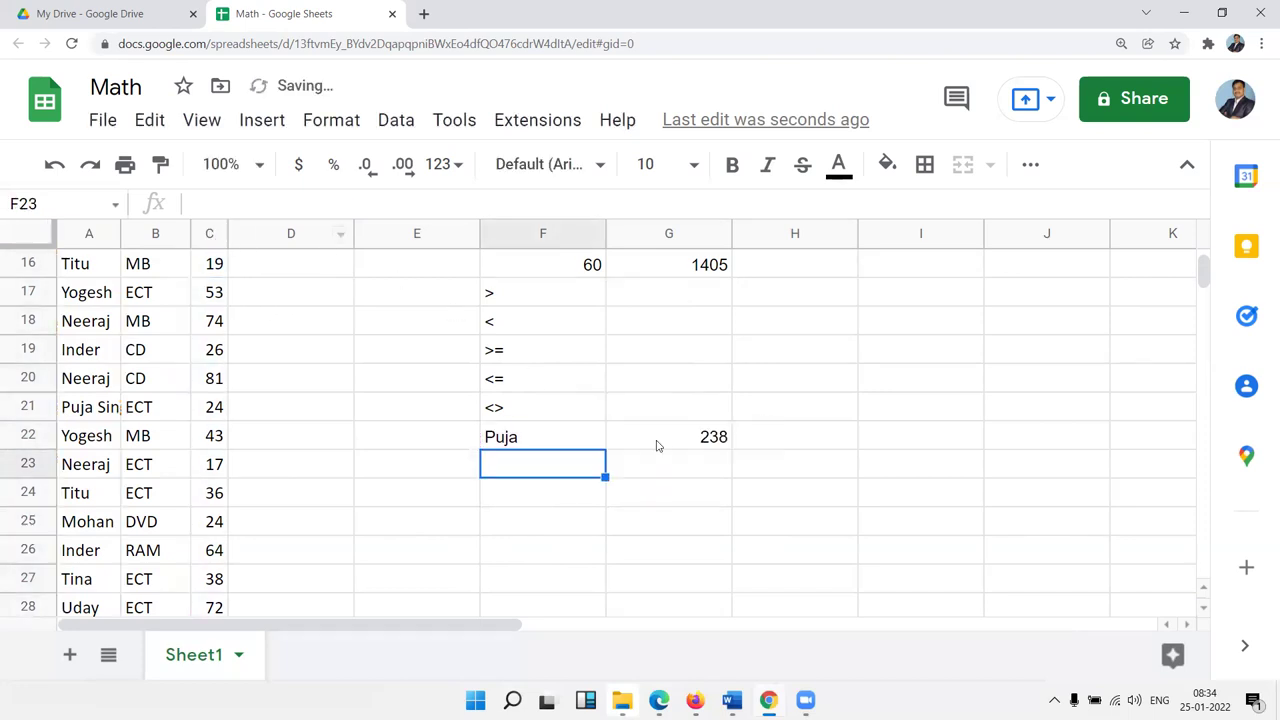
Step: Check G22's formula and scroll through the sales data
left_click(658, 443)
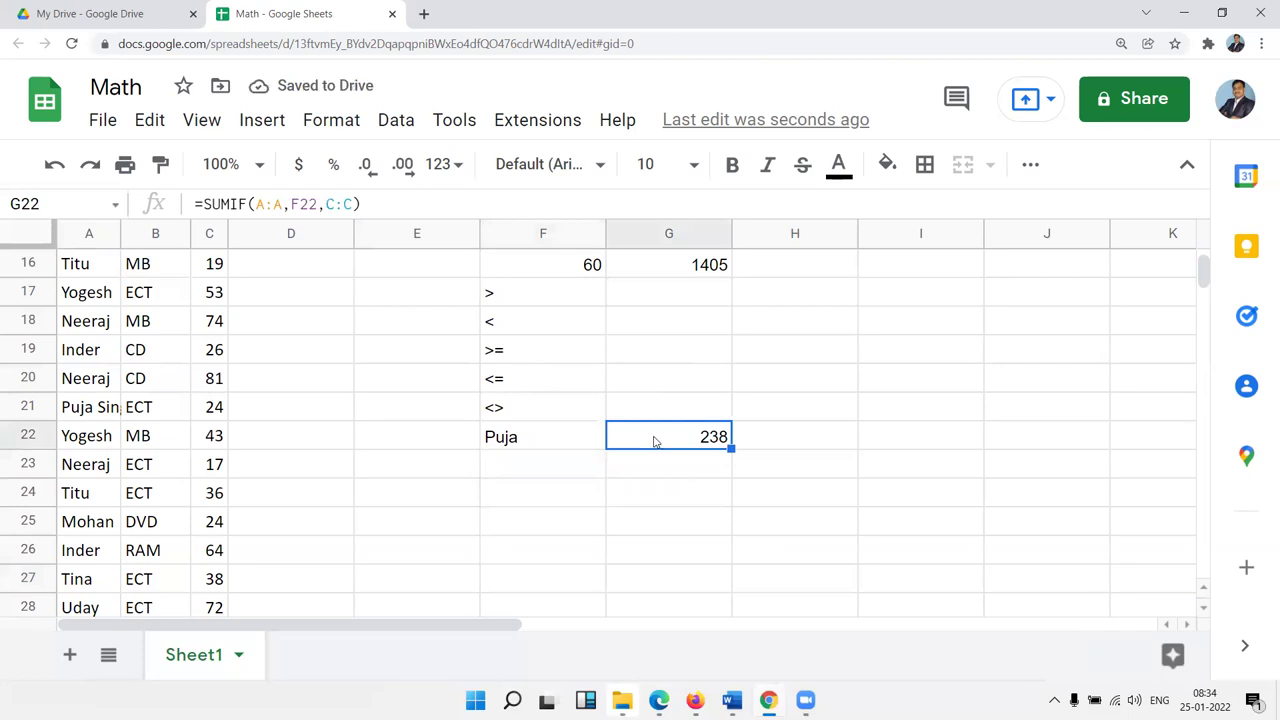
scroll(655, 440, "up", 5)
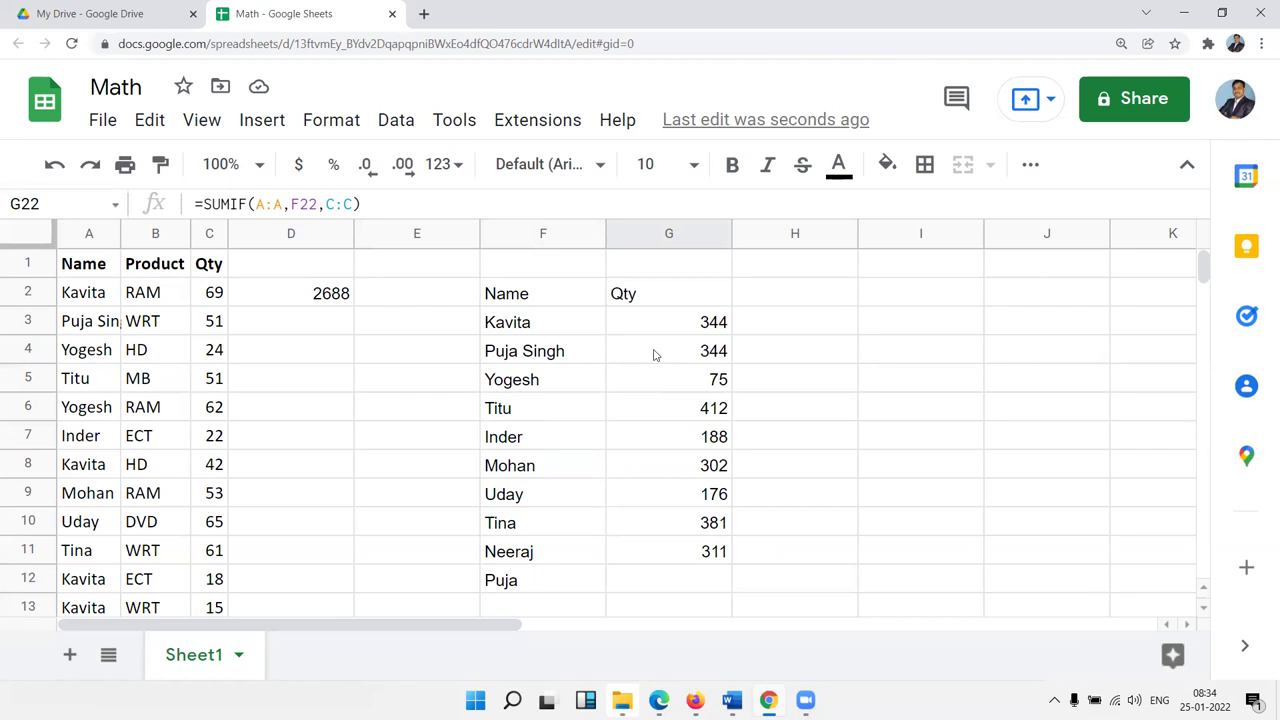
scroll(563, 417, "down", 3)
scroll(291, 423, "down", 10)
scroll(289, 428, "up", 5)
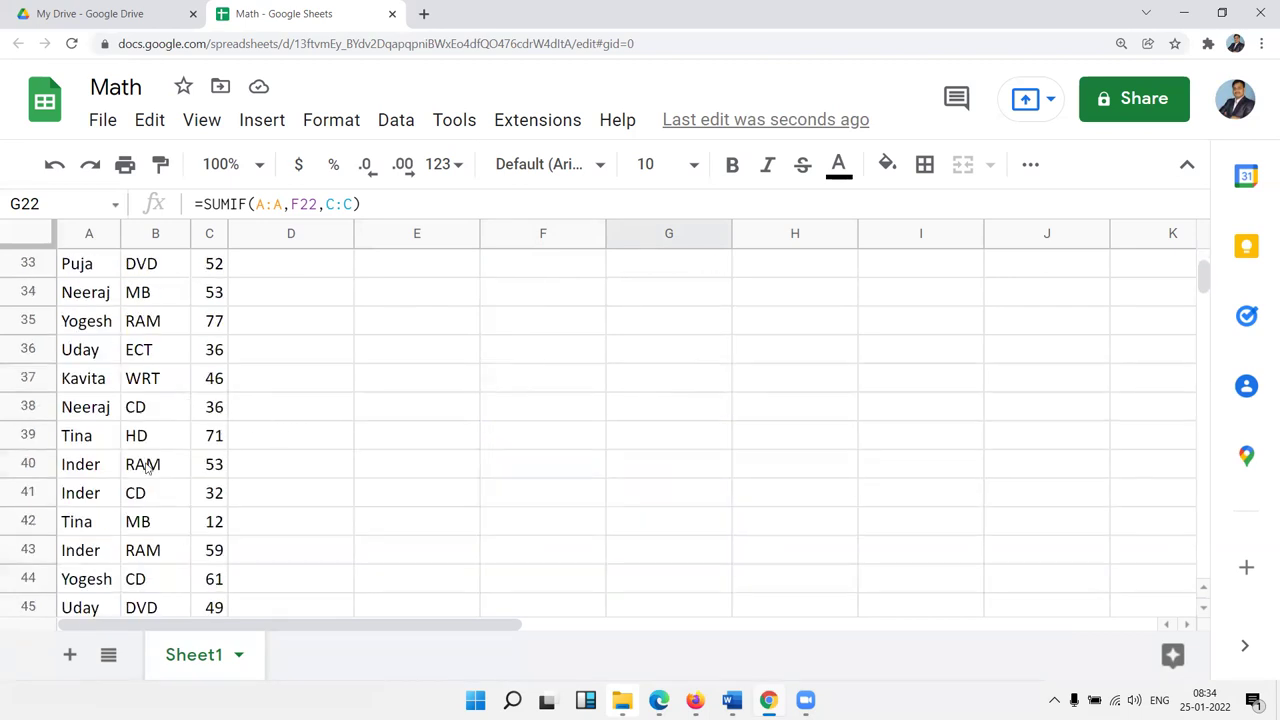
left_click(218, 268)
scroll(466, 491, "up", 7)
scroll(466, 491, "up", 4)
scroll(470, 491, "down", 3)
Step: Wrap the F22 name in * wildcards so G22's total rises to 313
double_click(524, 551)
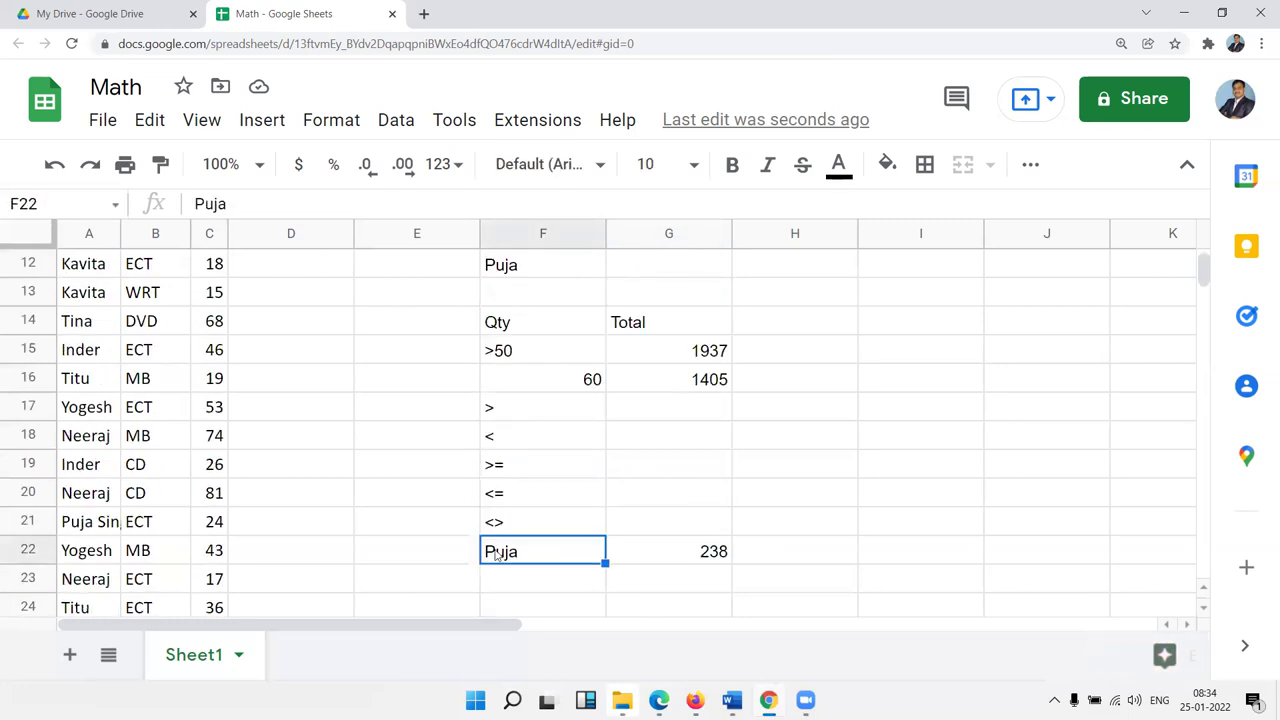
key("Home")
type("*")
key("Right")
key("Right")
key("Right")
key("Right")
type("*")
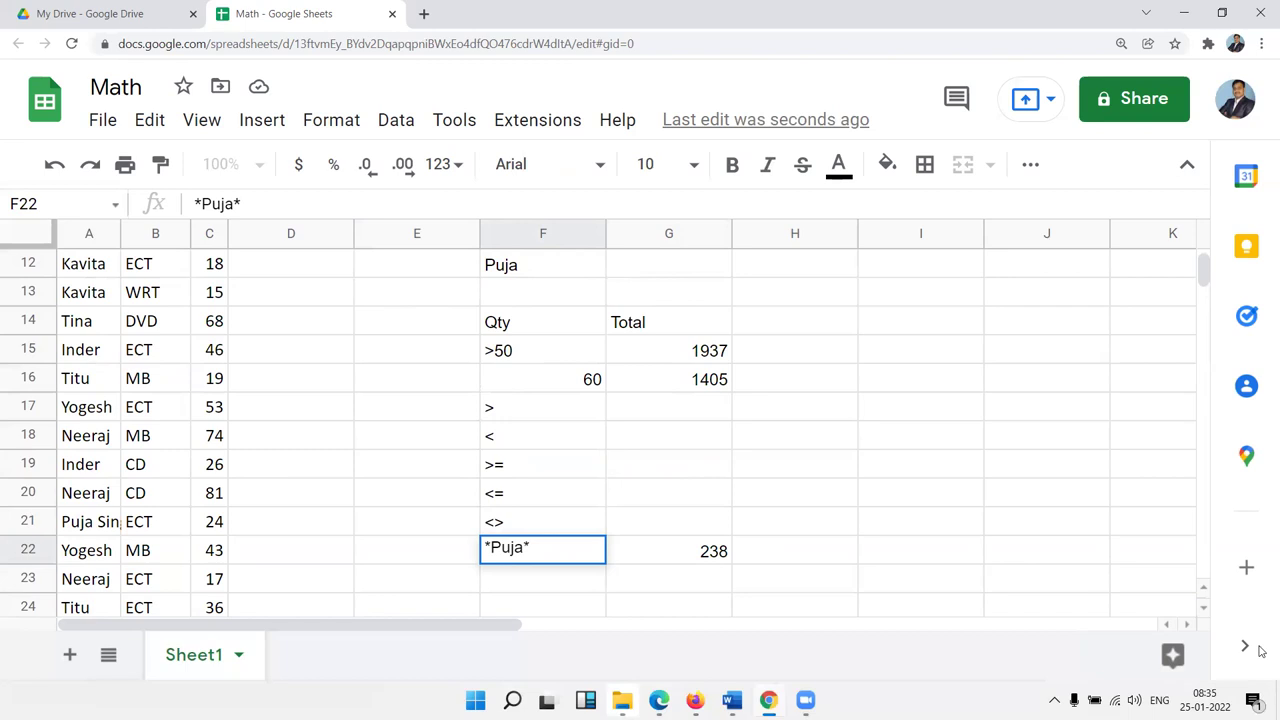
key("Return")
key("Up")
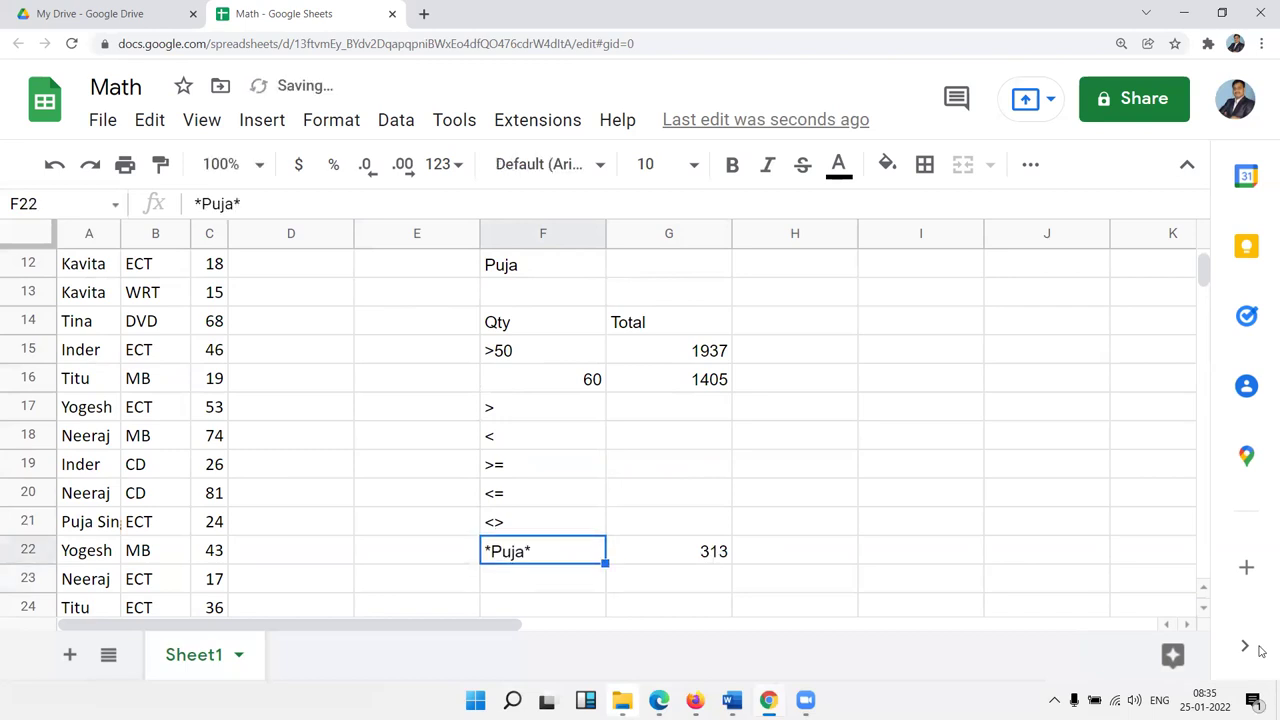
key("Right")
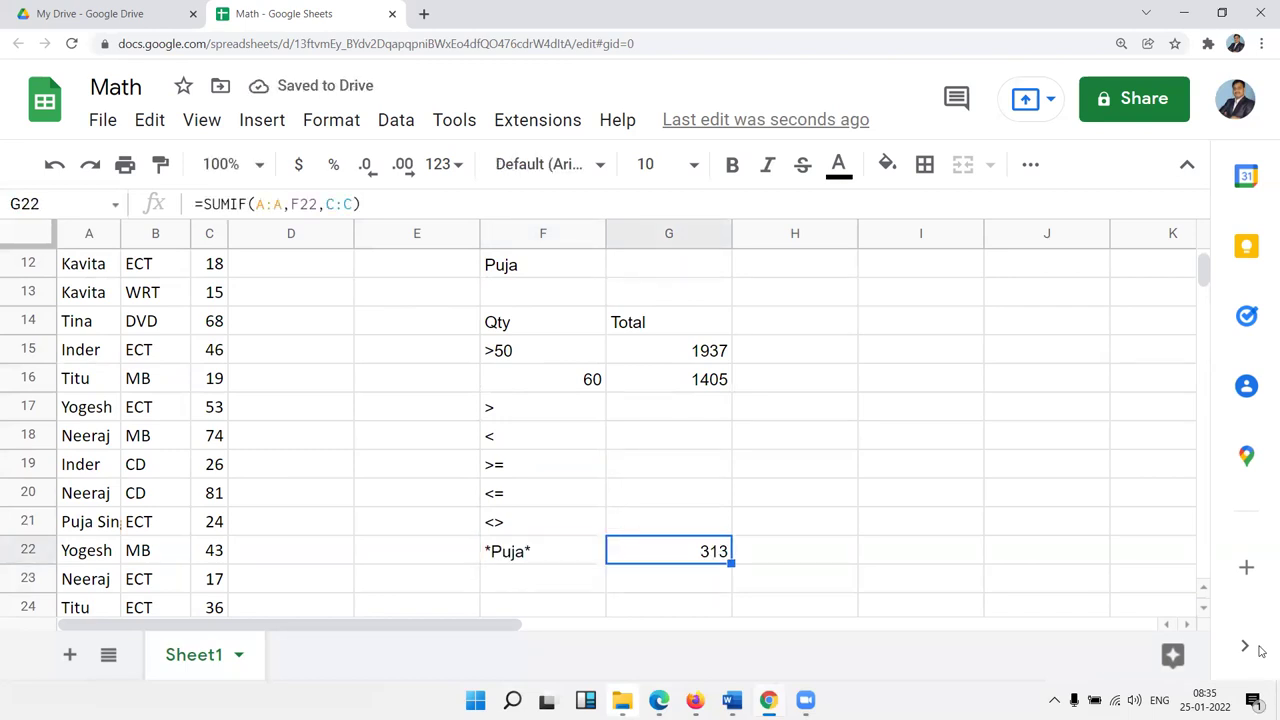
Step: Add a trailing-* version of the name in F23 and a leading-* version in F24
key("Down")
key("Down")
key("Down")
key("Left")
key("Up")
key("Up")
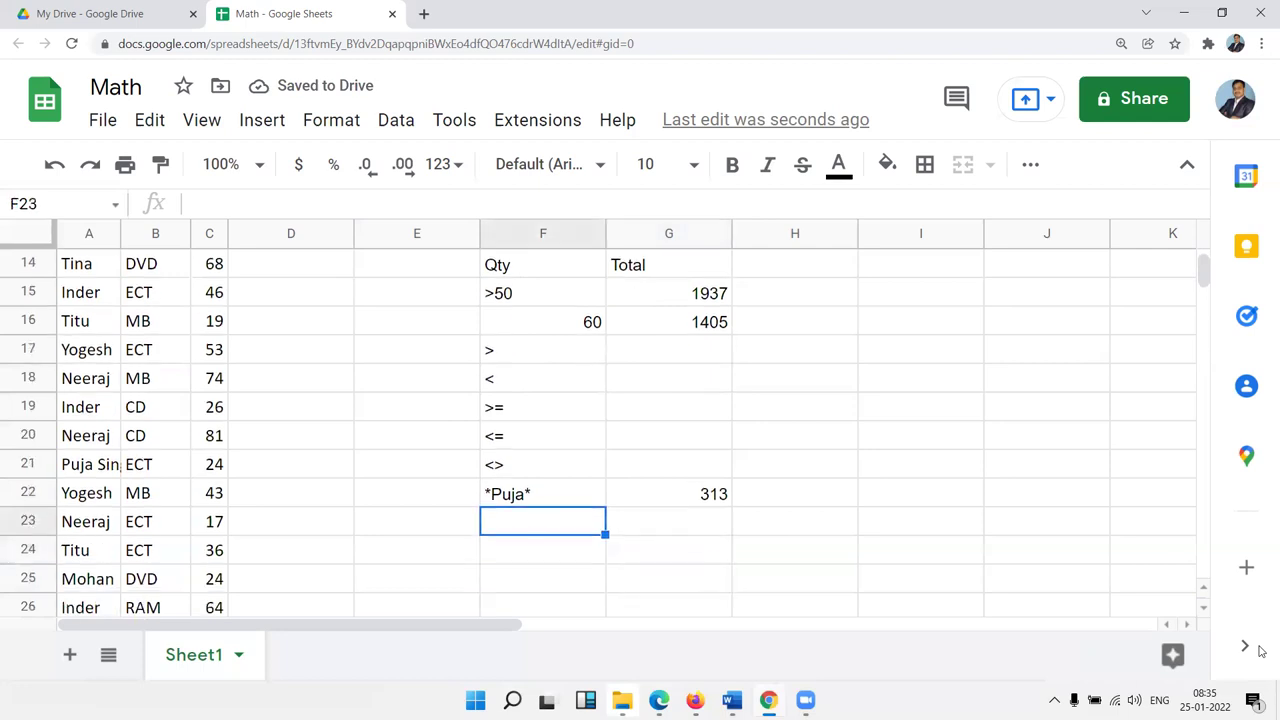
type("Puja*")
key("Return")
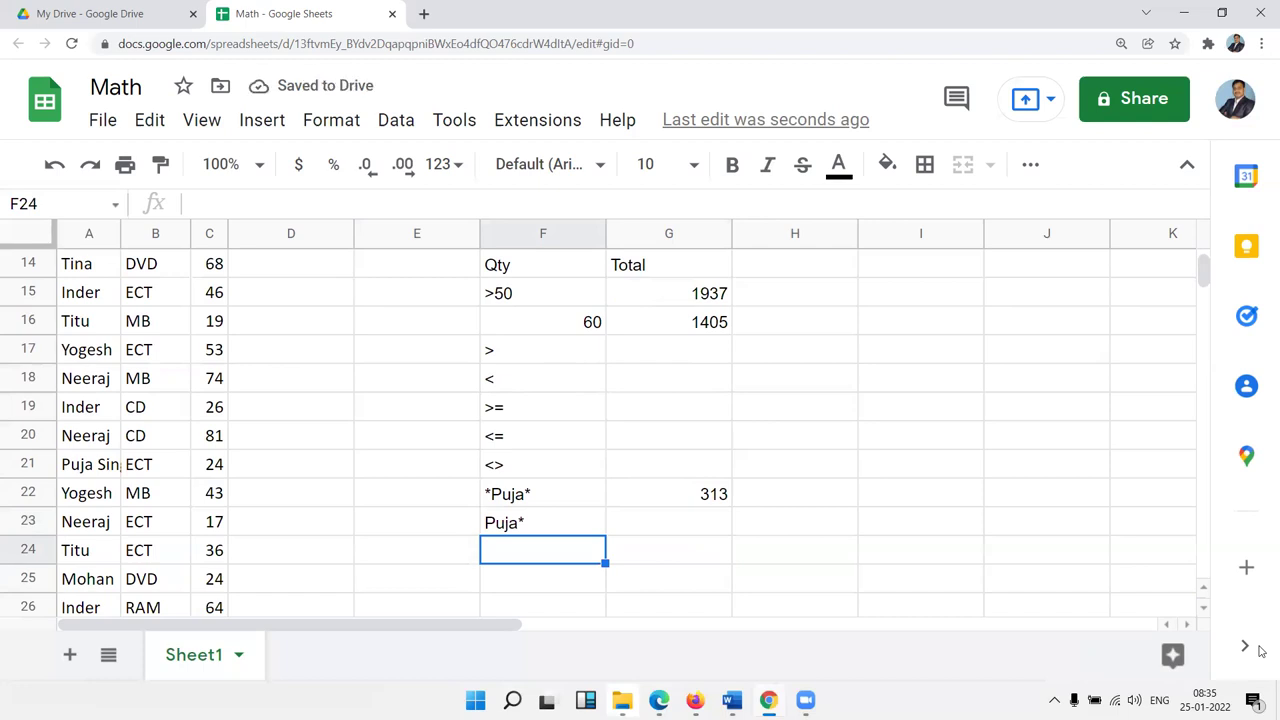
type("P")
key("BackSpace")
type("*Puja")
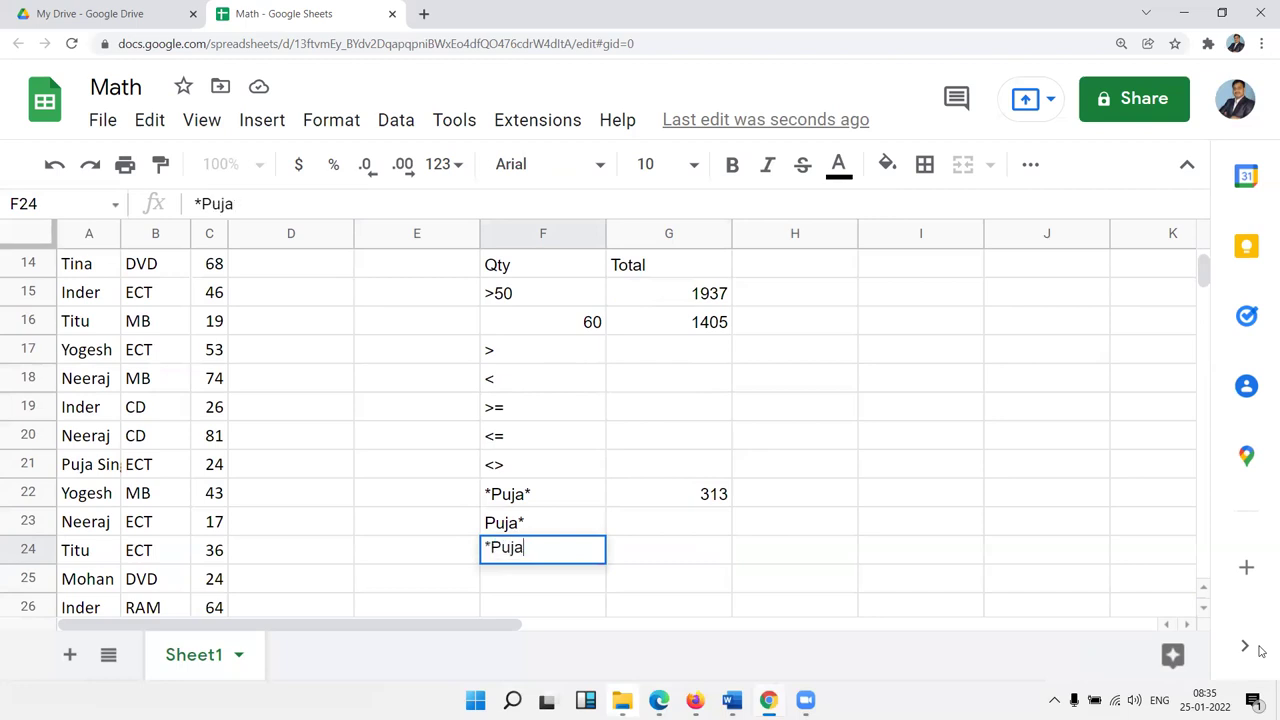
key("Return")
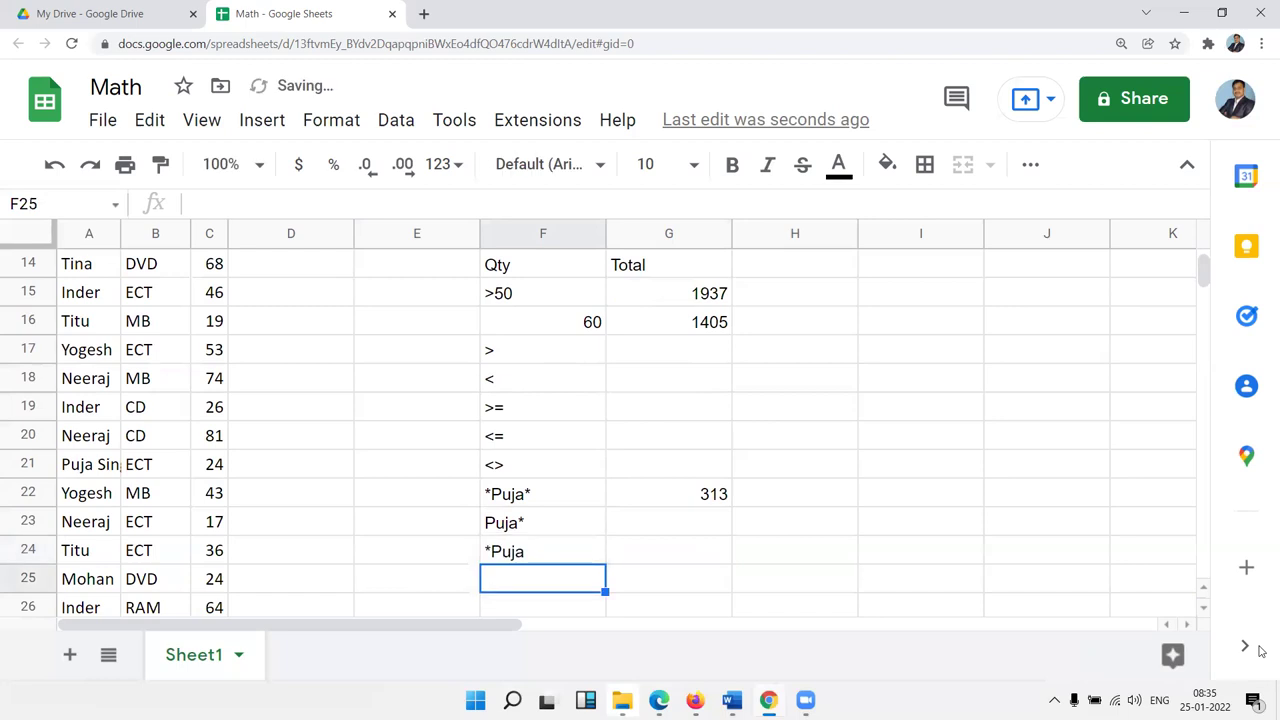
Step: Replace the entries in A5 and A6 with cell-like text, leaving A9 in A5
scroll(60, 330, "up", 5)
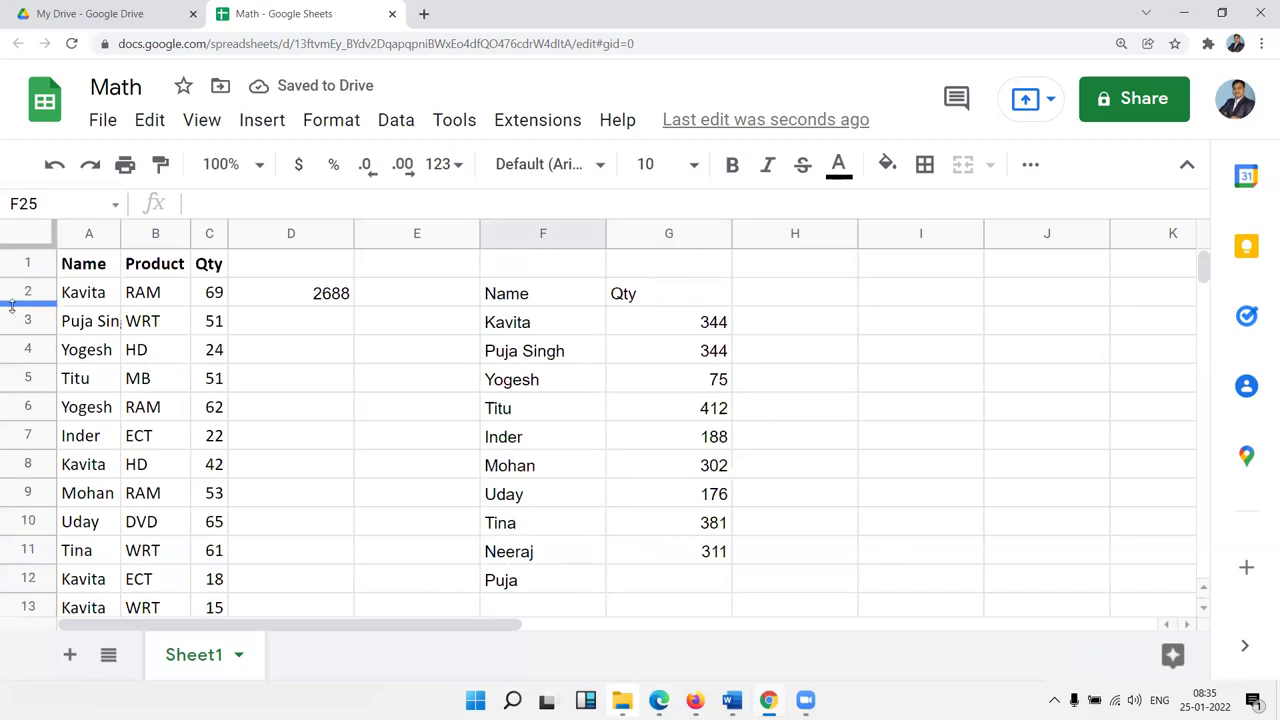
left_click(64, 377)
type("A")
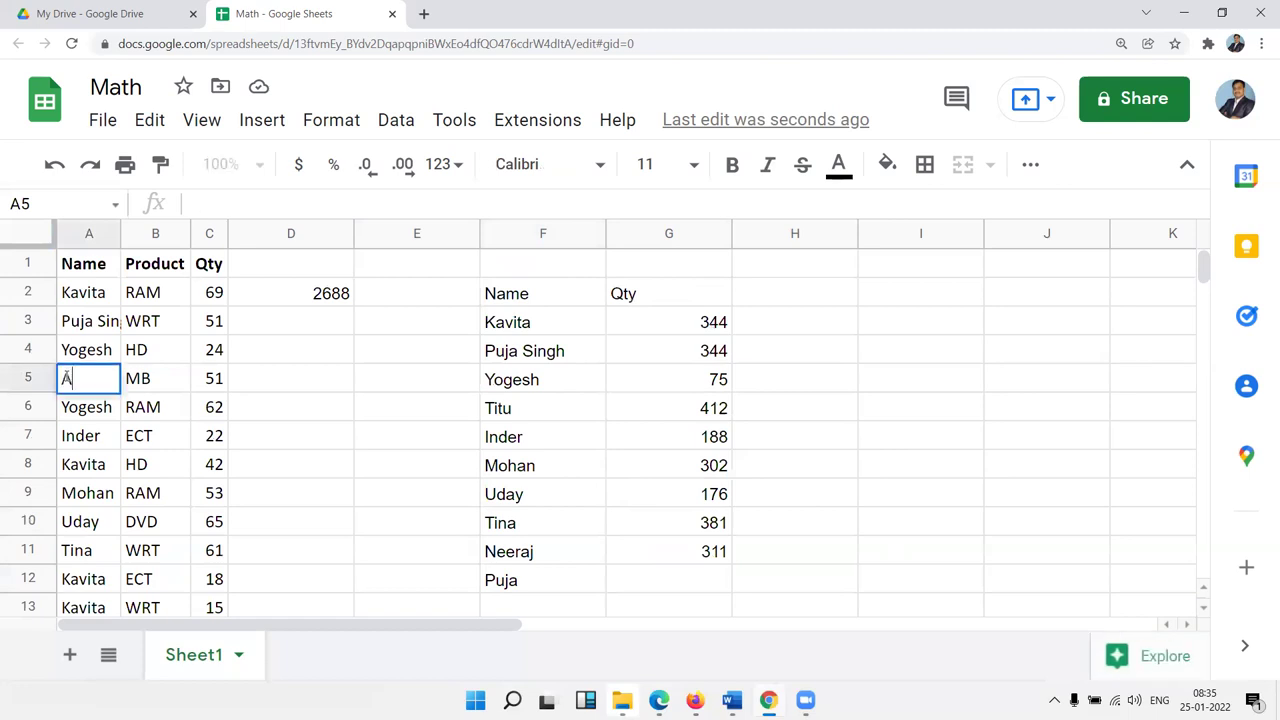
type("10")
key("BackSpace")
key("BackSpace")
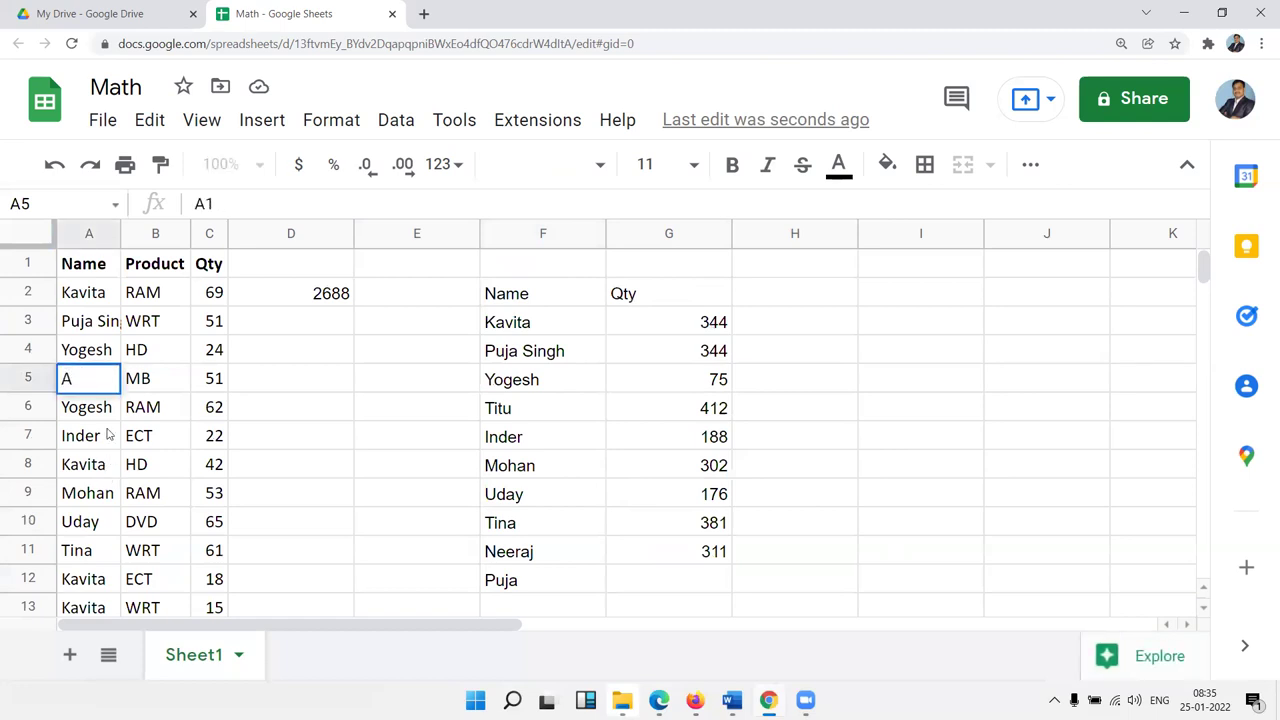
type("9")
key("Return")
key("Return")
type("A7")
key("Return")
key("Up")
type("A9")
key("BackSpace")
type("7")
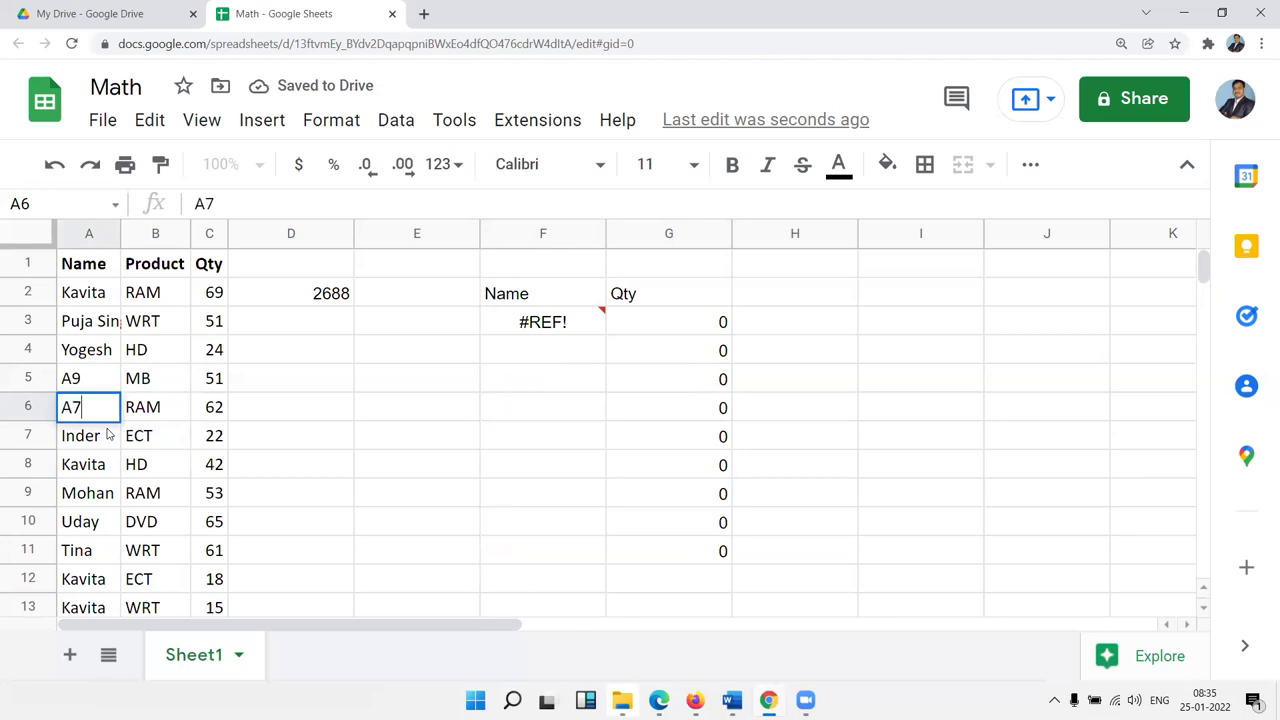
key("Return")
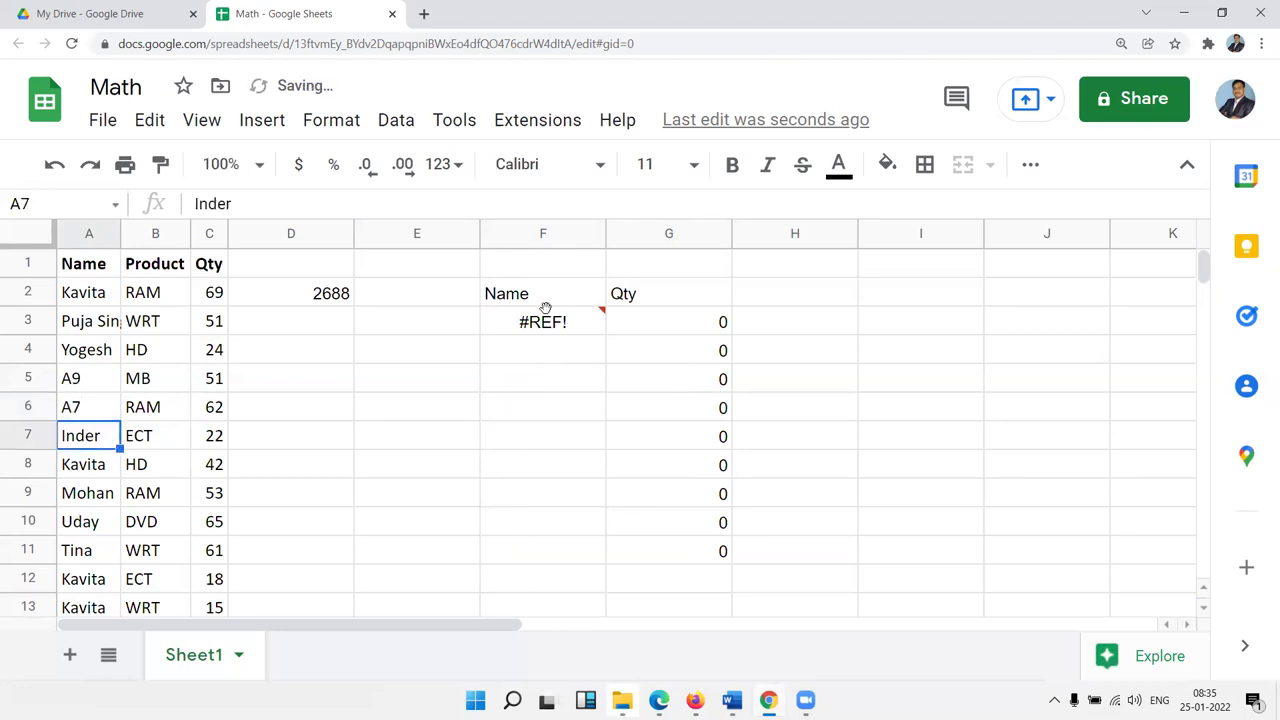
Step: Re-enter the UNIQUE formula in F3 and undo the A6 edit to restore its name
left_click(545, 318)
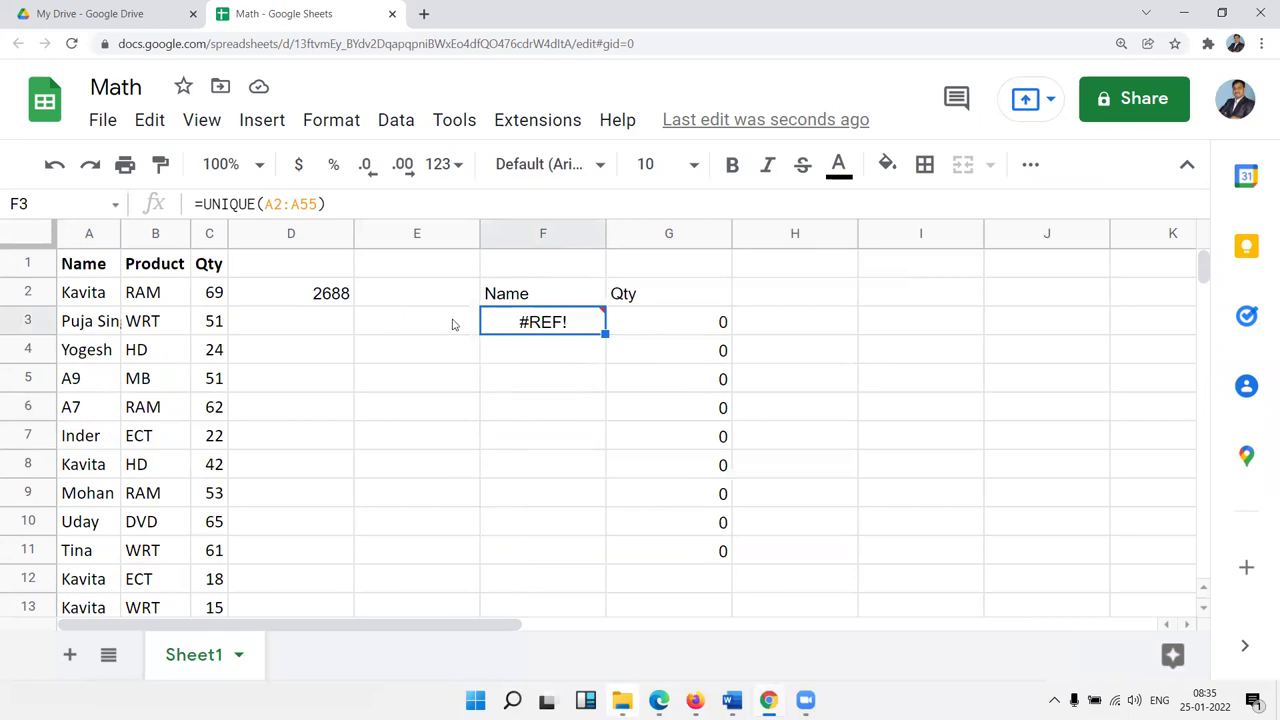
double_click(560, 321)
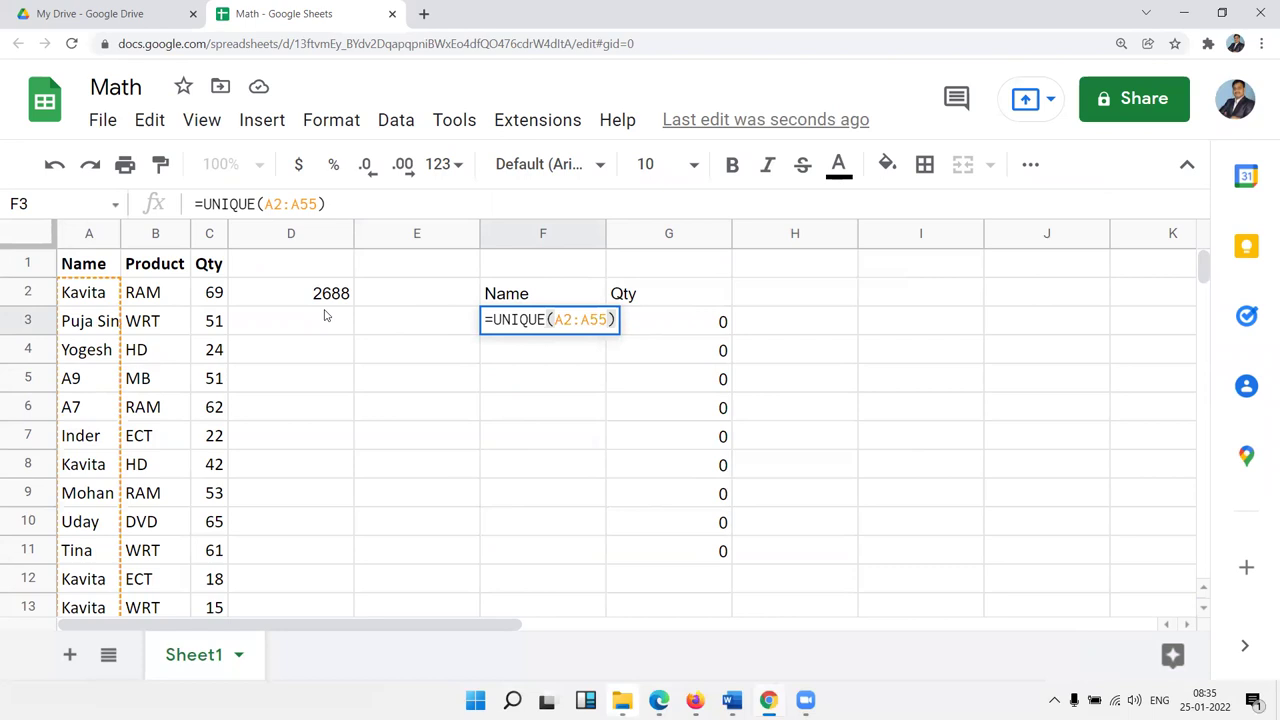
key("Return")
double_click(572, 305)
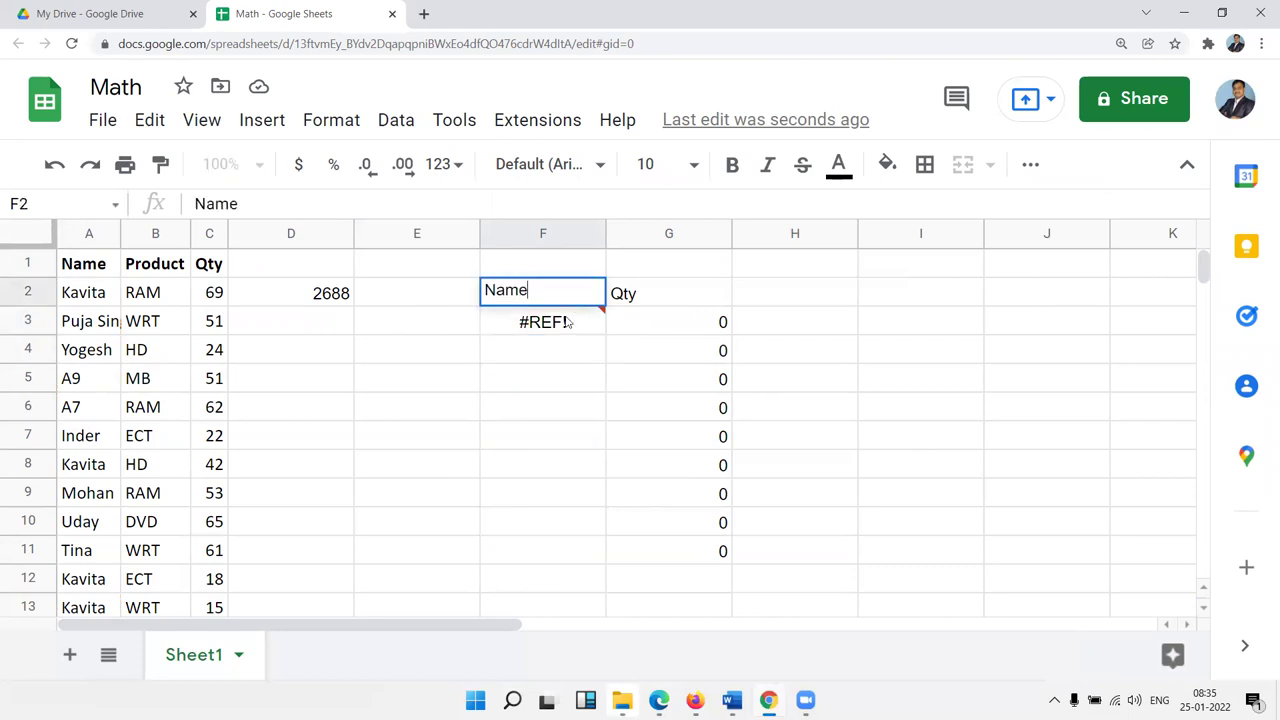
left_click(567, 321)
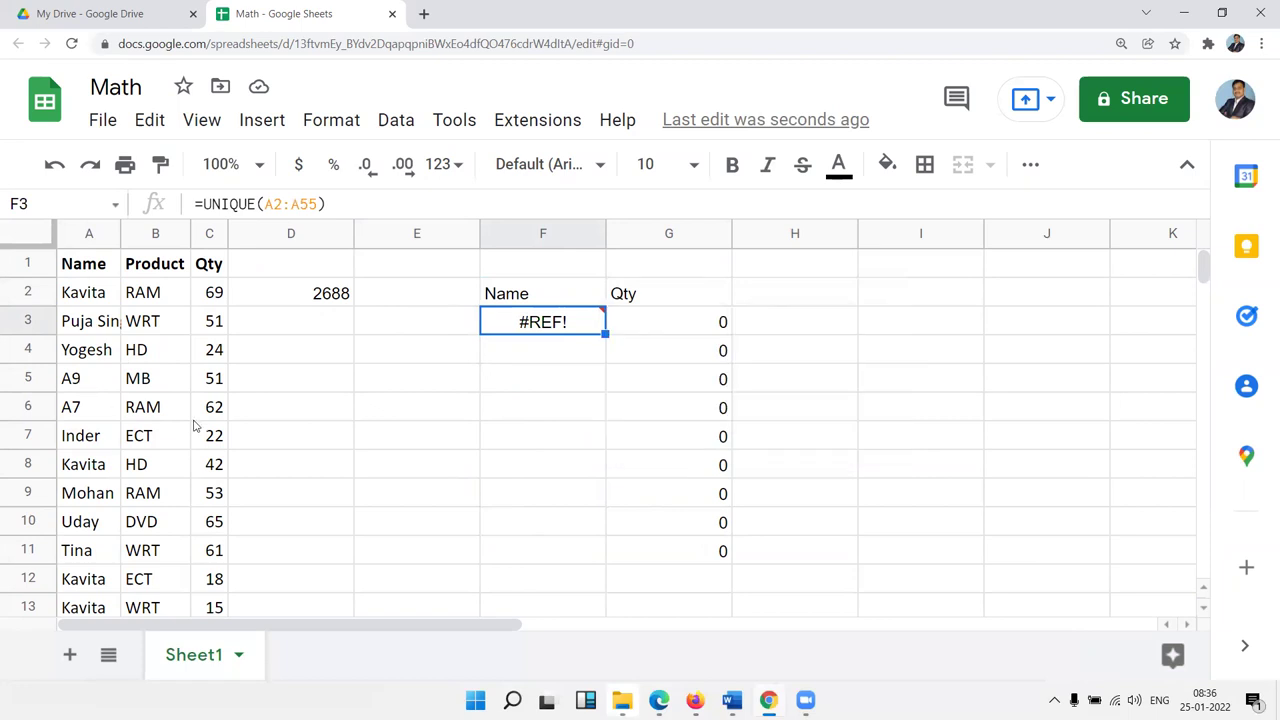
key("ctrl+z")
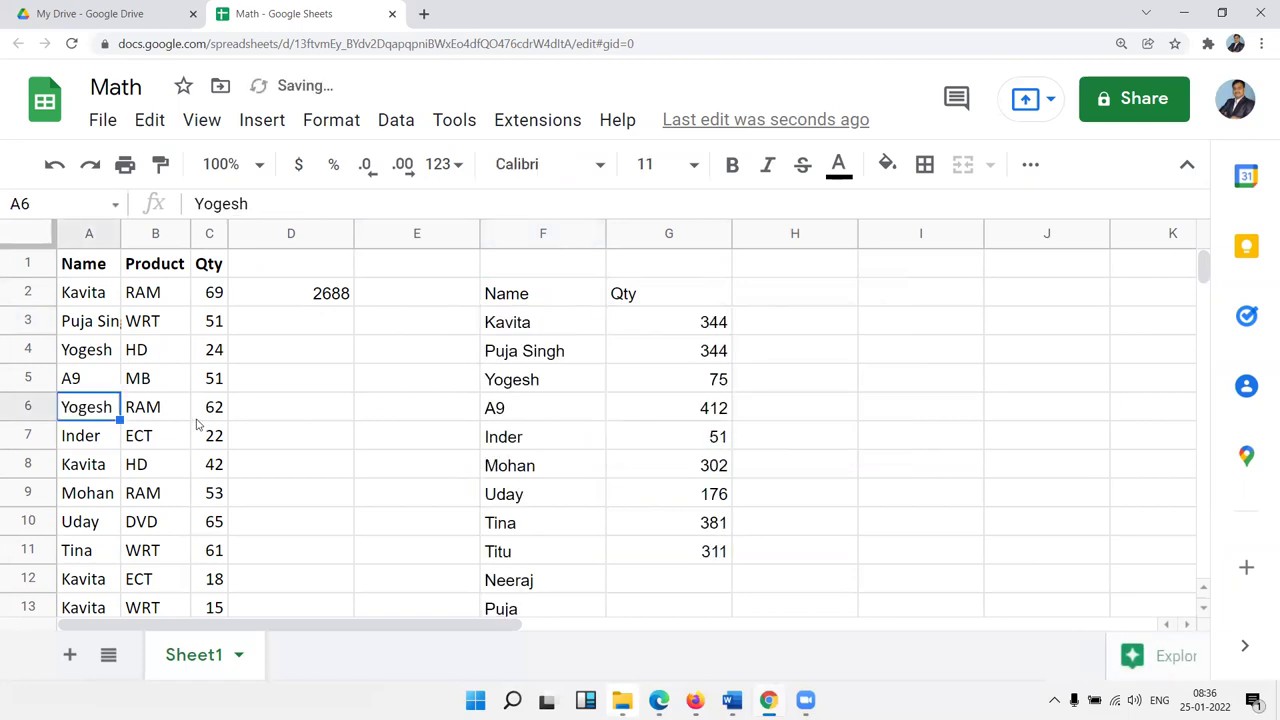
Step: Try A10 in A8, undo it to restore the original name, and scroll back down
left_click(98, 475)
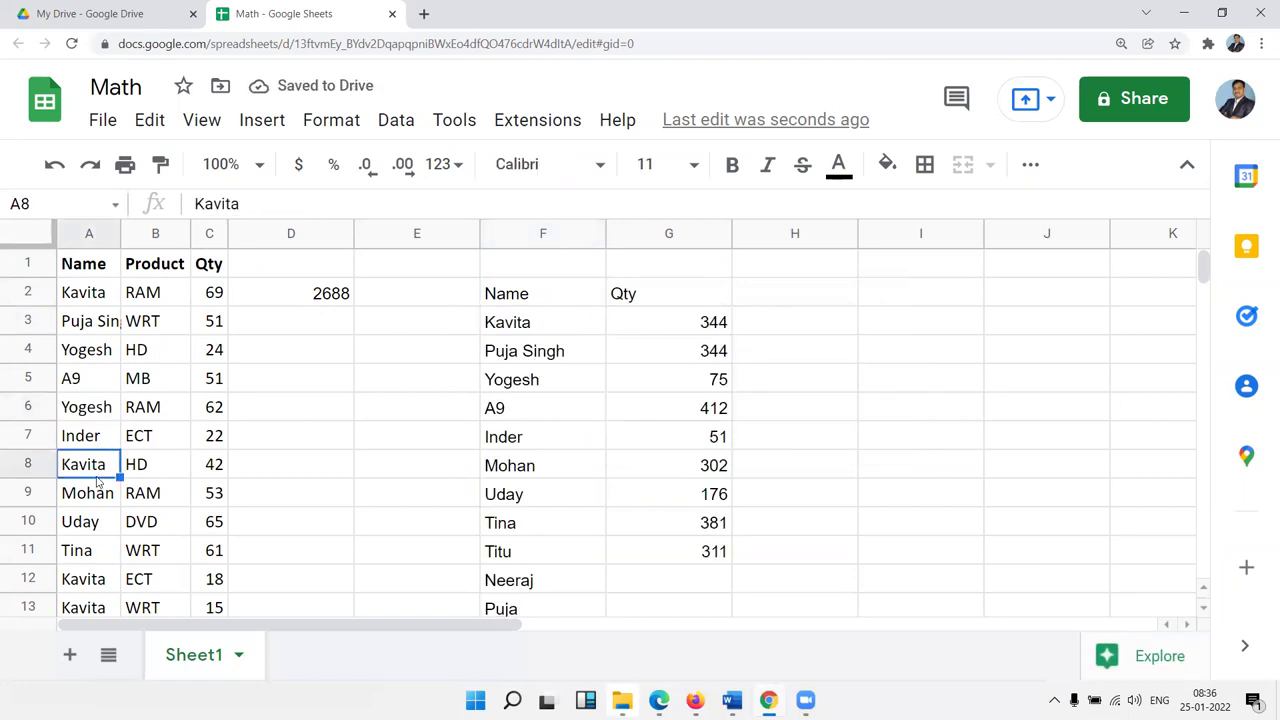
type("A")
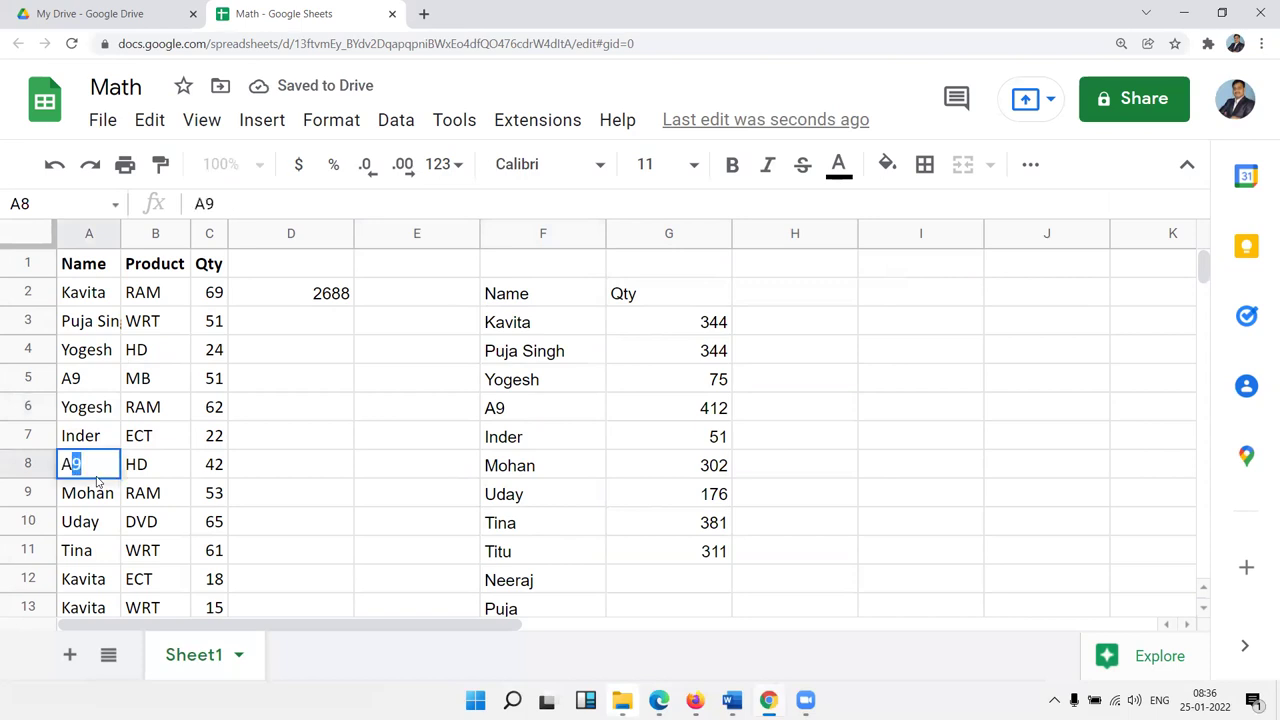
type("10")
key("Return")
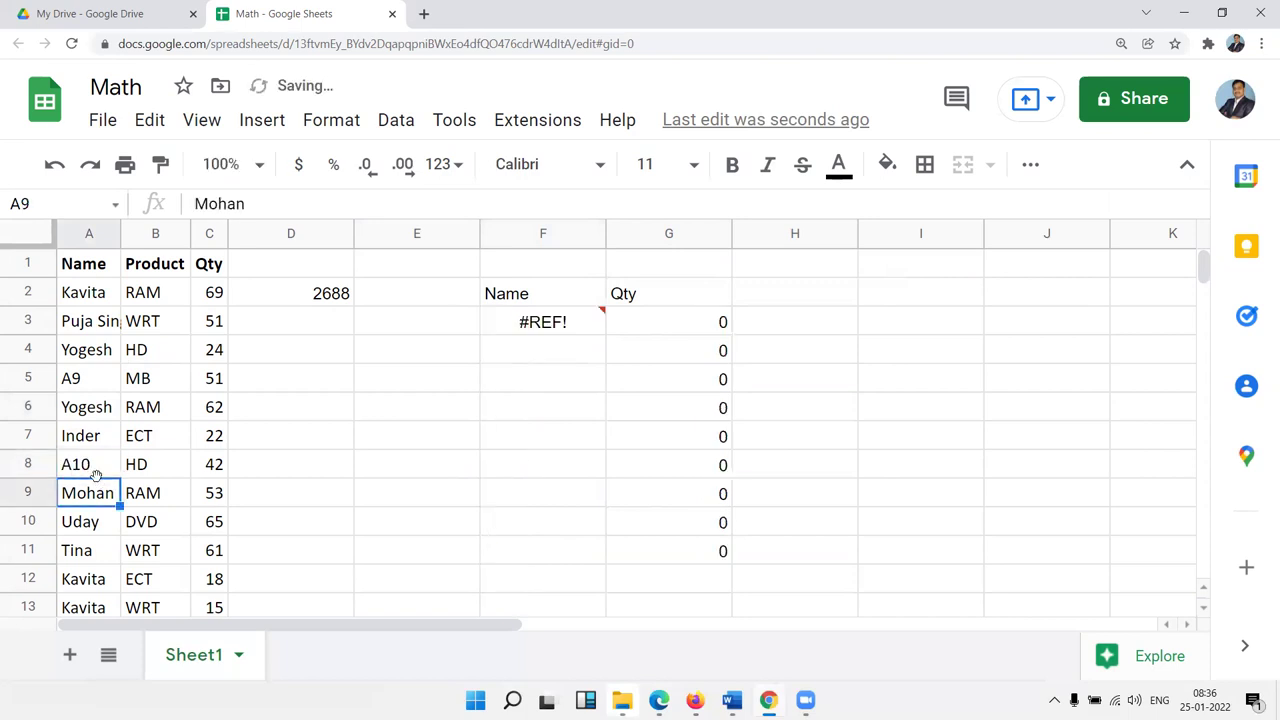
key("ctrl+z")
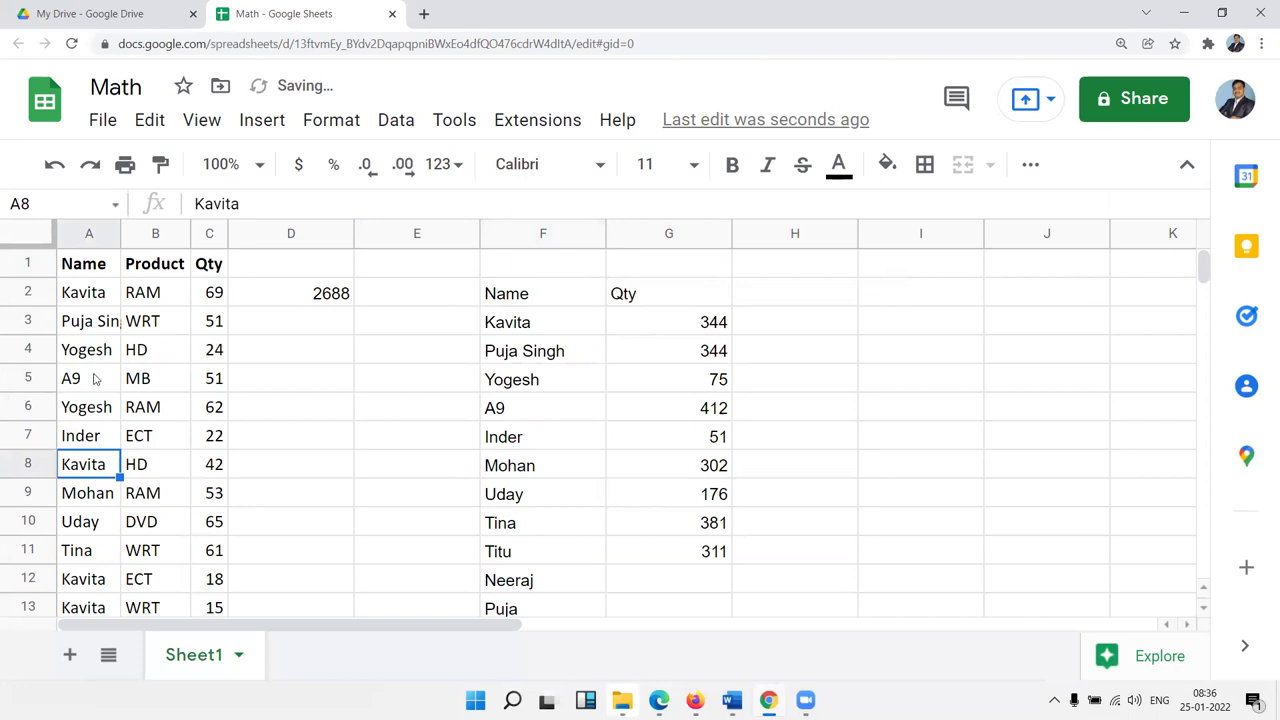
left_click(97, 379)
scroll(394, 489, "down", 3)
scroll(394, 495, "down", 3)
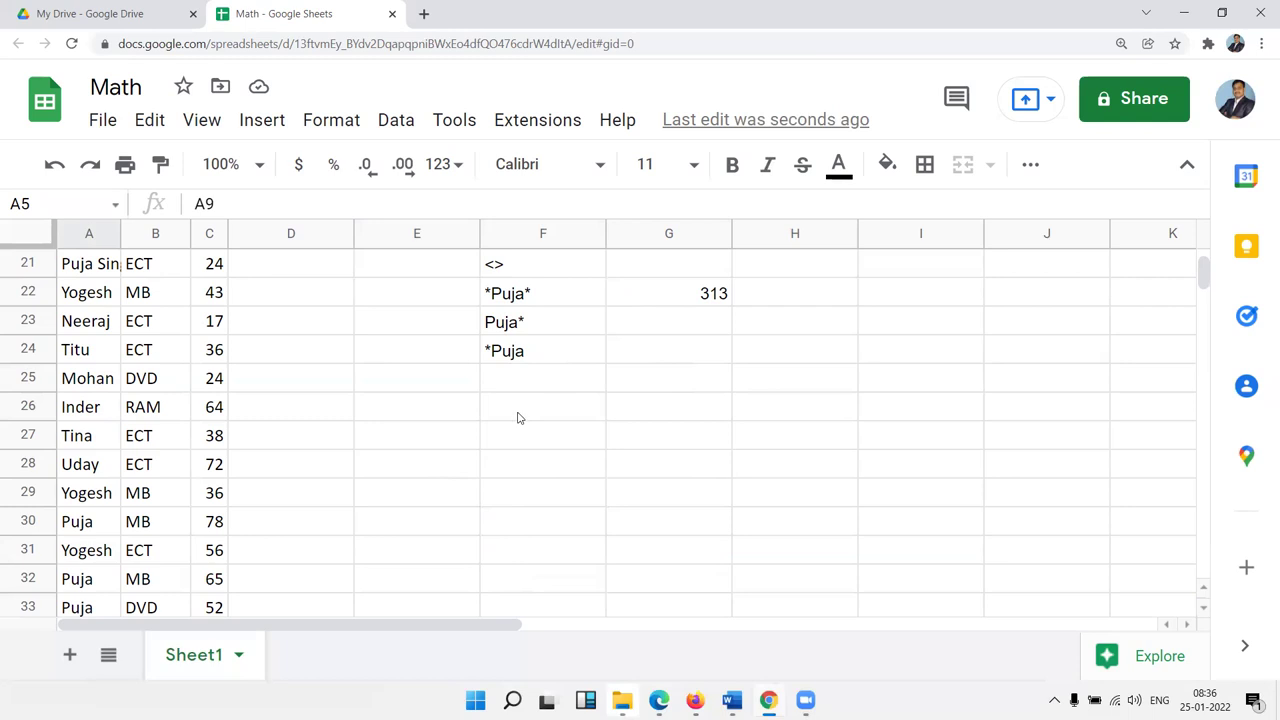
Step: Enter the ?? wildcard criterion in F26
left_click(518, 418)
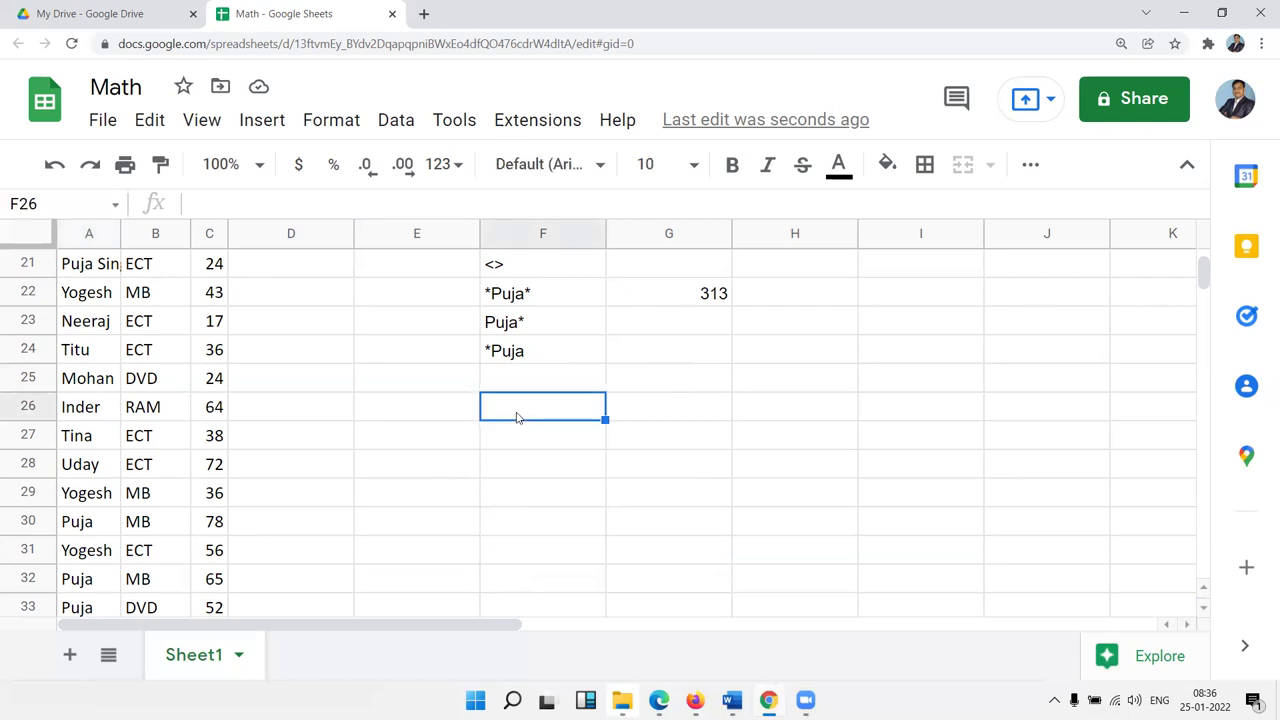
type("??")
key("Return")
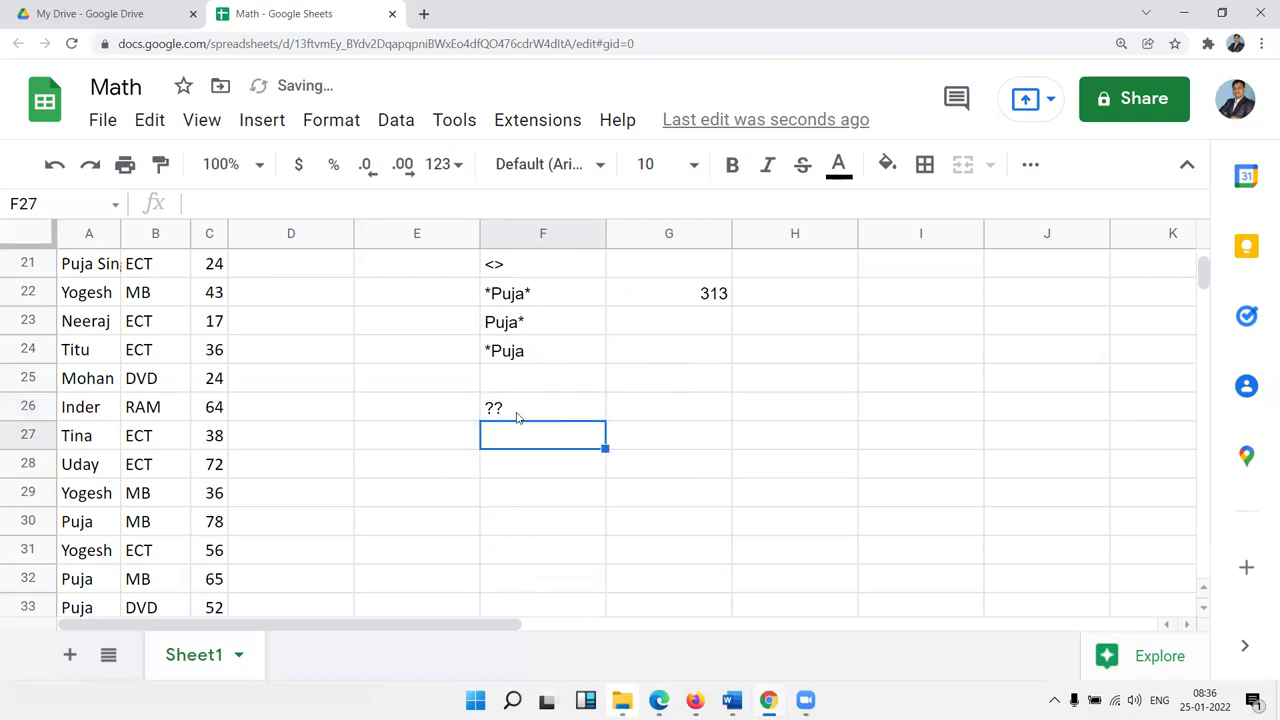
Step: In G26 enter =SUMIF(A:A,F26,C:C), totalling two-character names as 51
key("Up")
key("Right")
type("=sum")
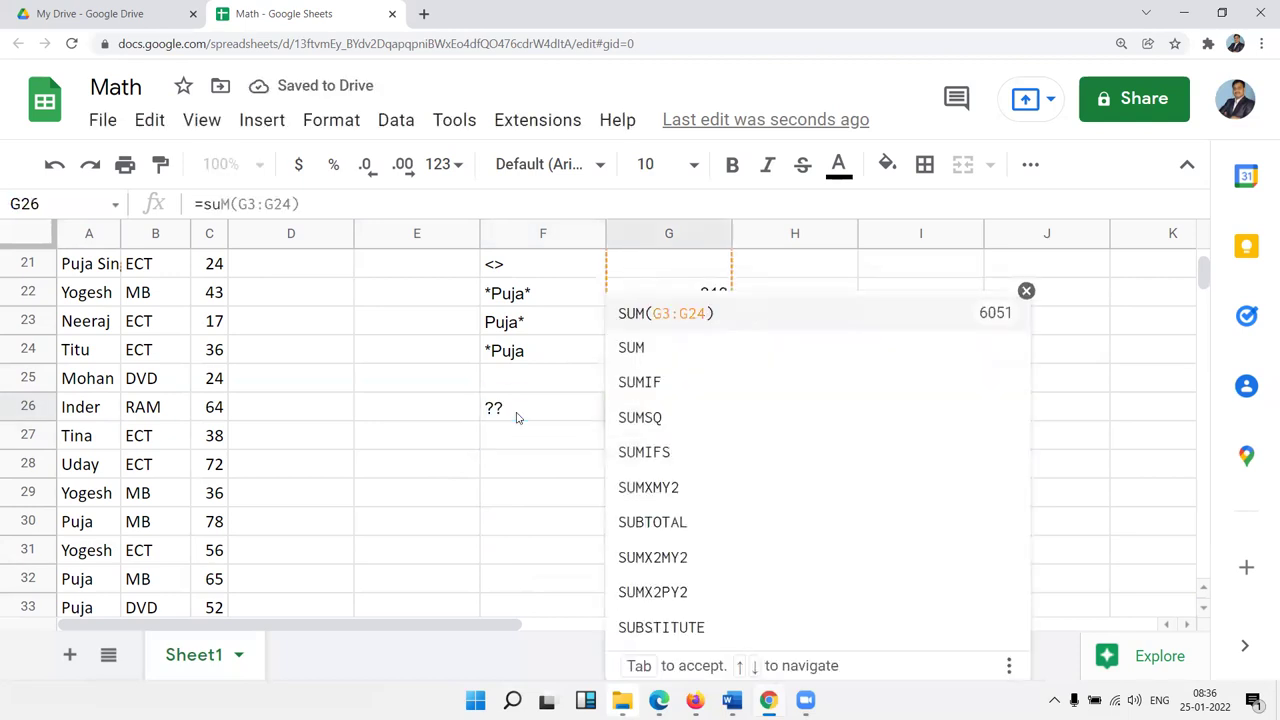
key("Tab")
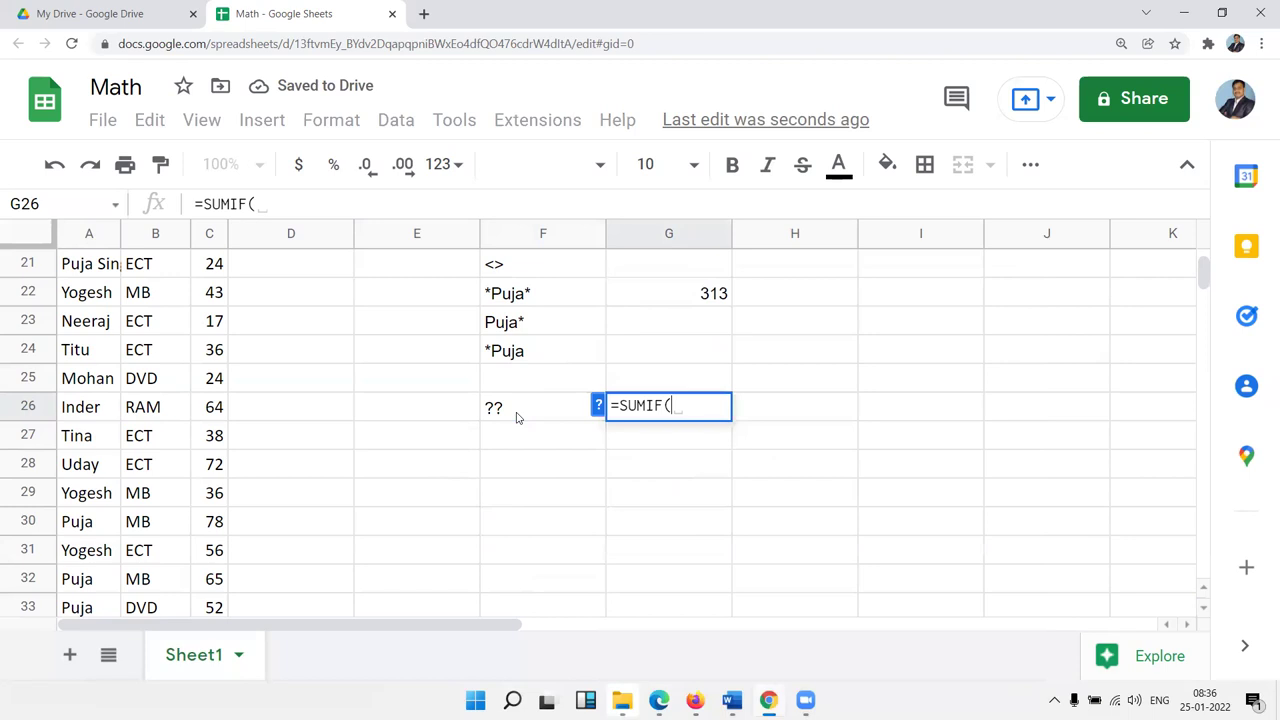
left_click(73, 238)
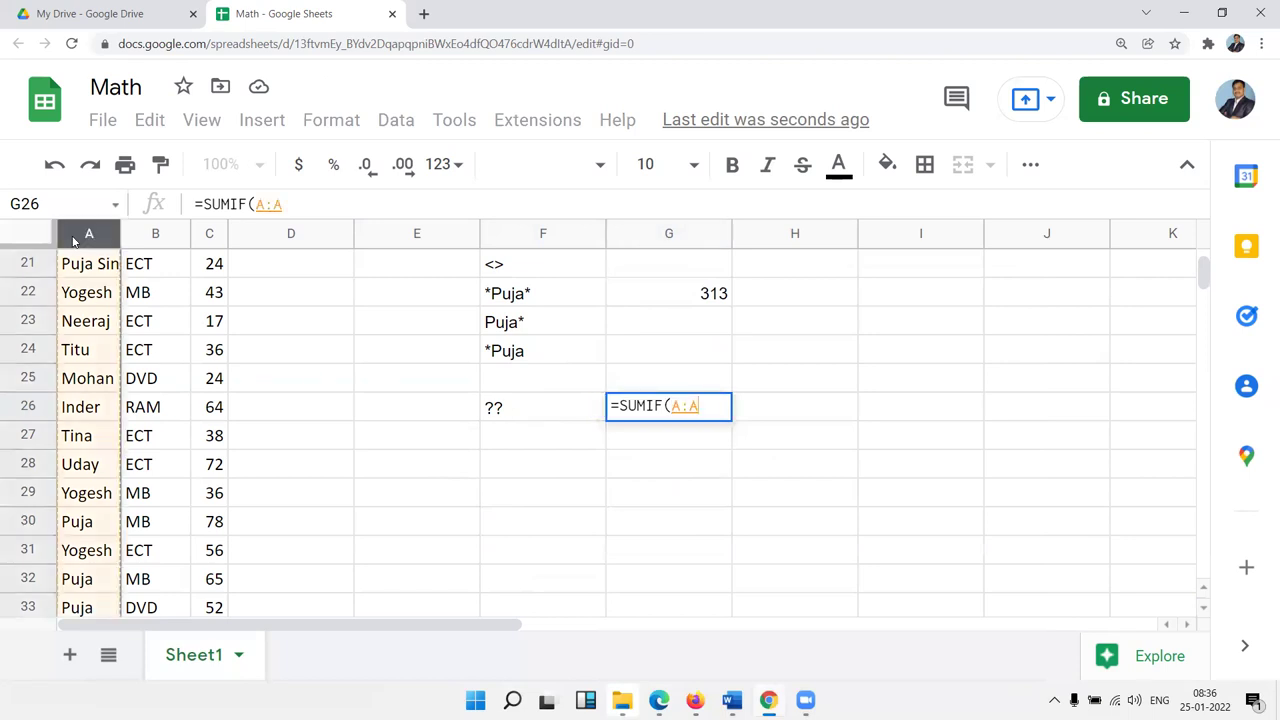
type(",")
left_click(502, 418)
type(",")
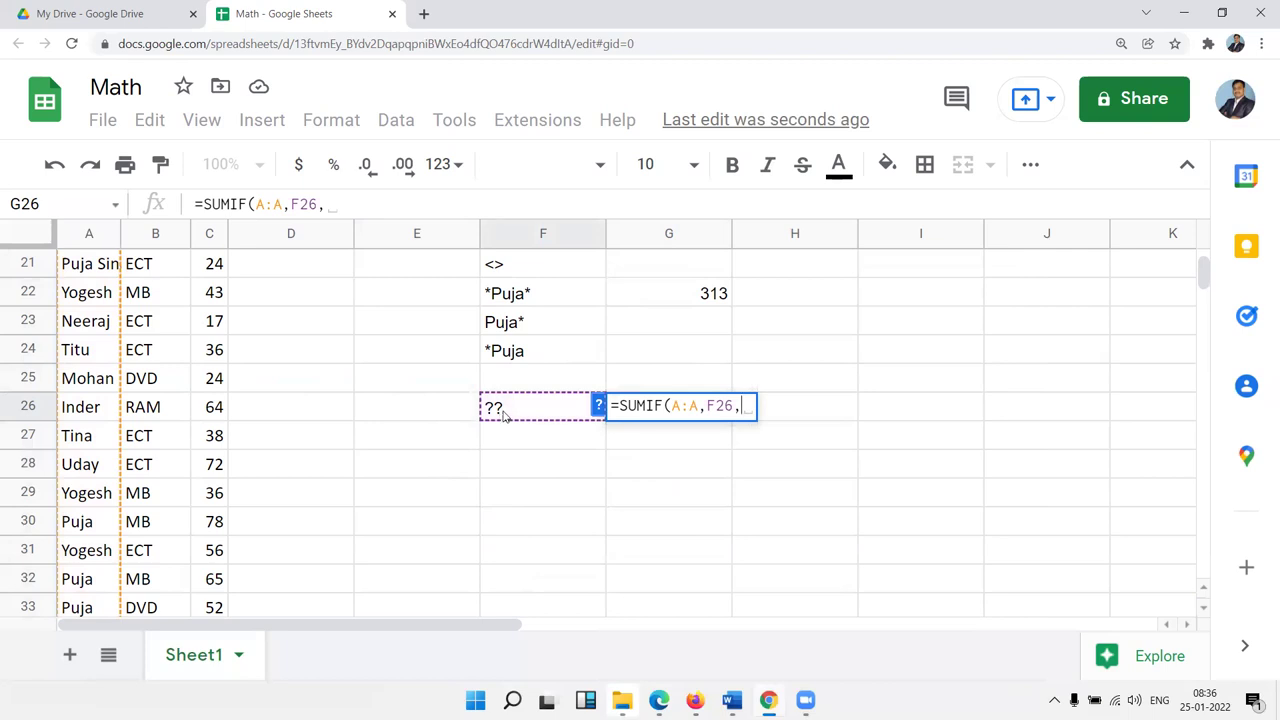
left_click(213, 241)
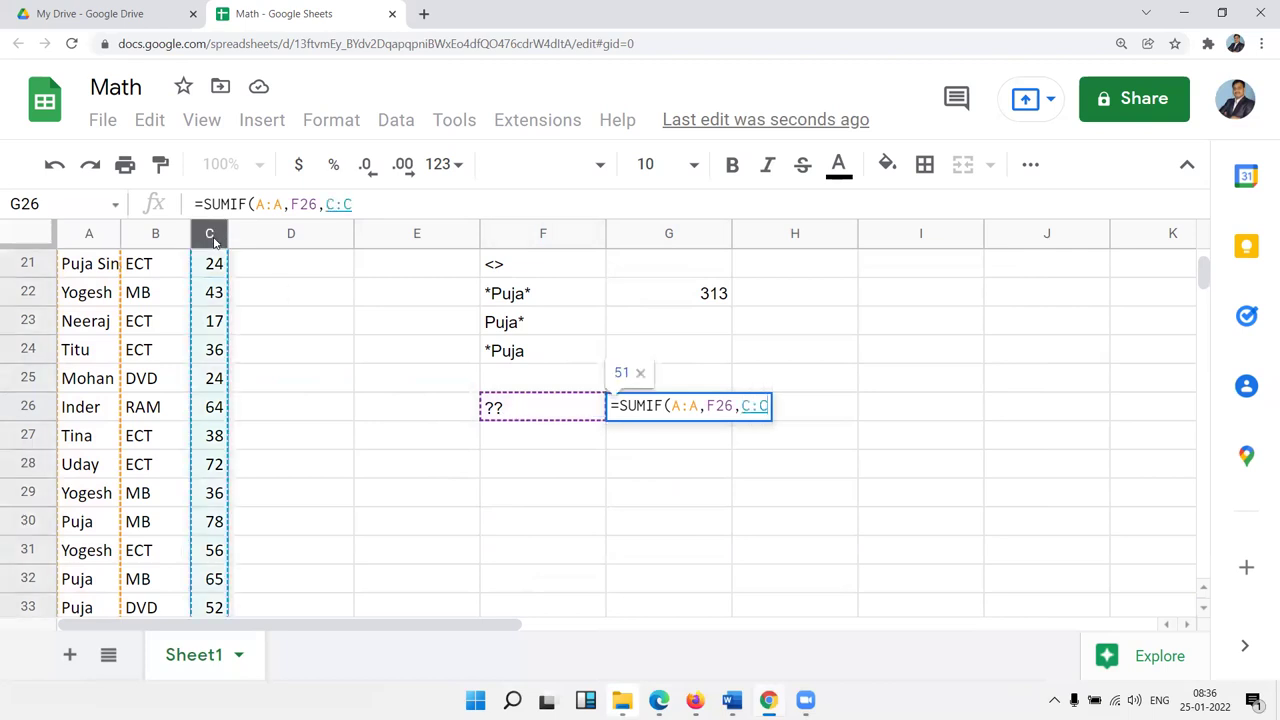
key("Return")
Step: Check G26's formula, scroll the sheet, and select E28
left_click(514, 418)
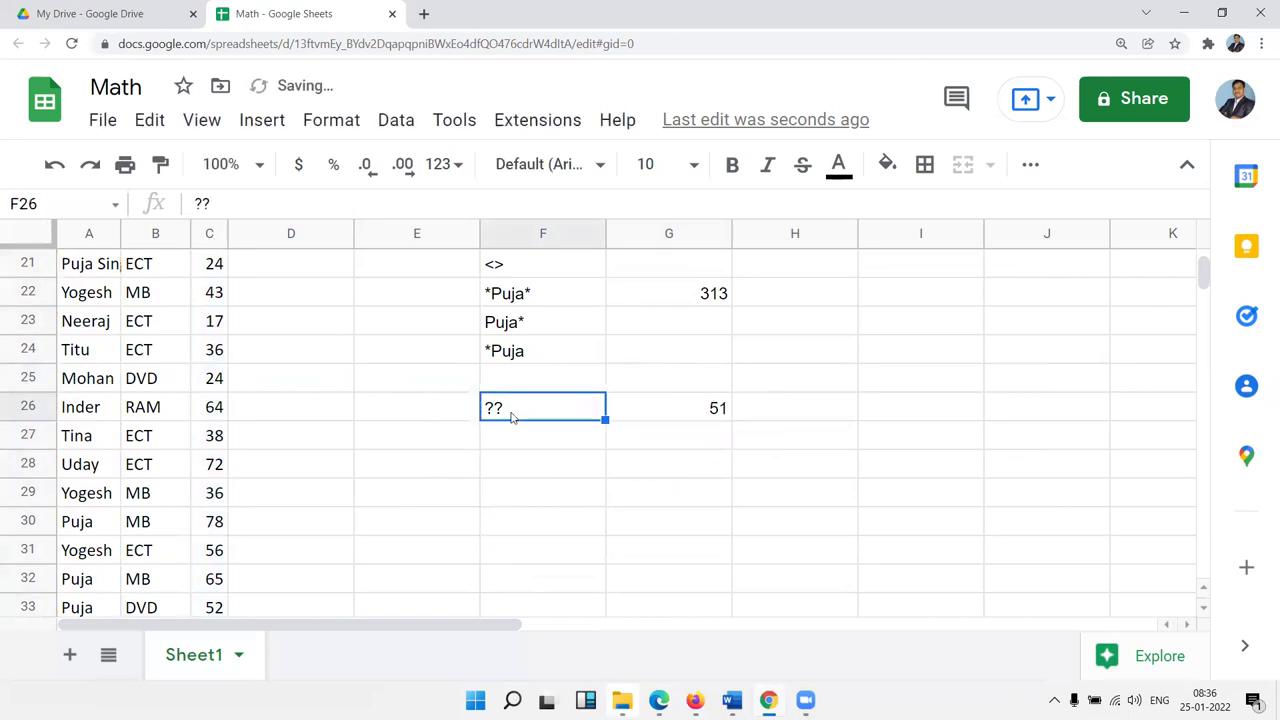
left_click(710, 420)
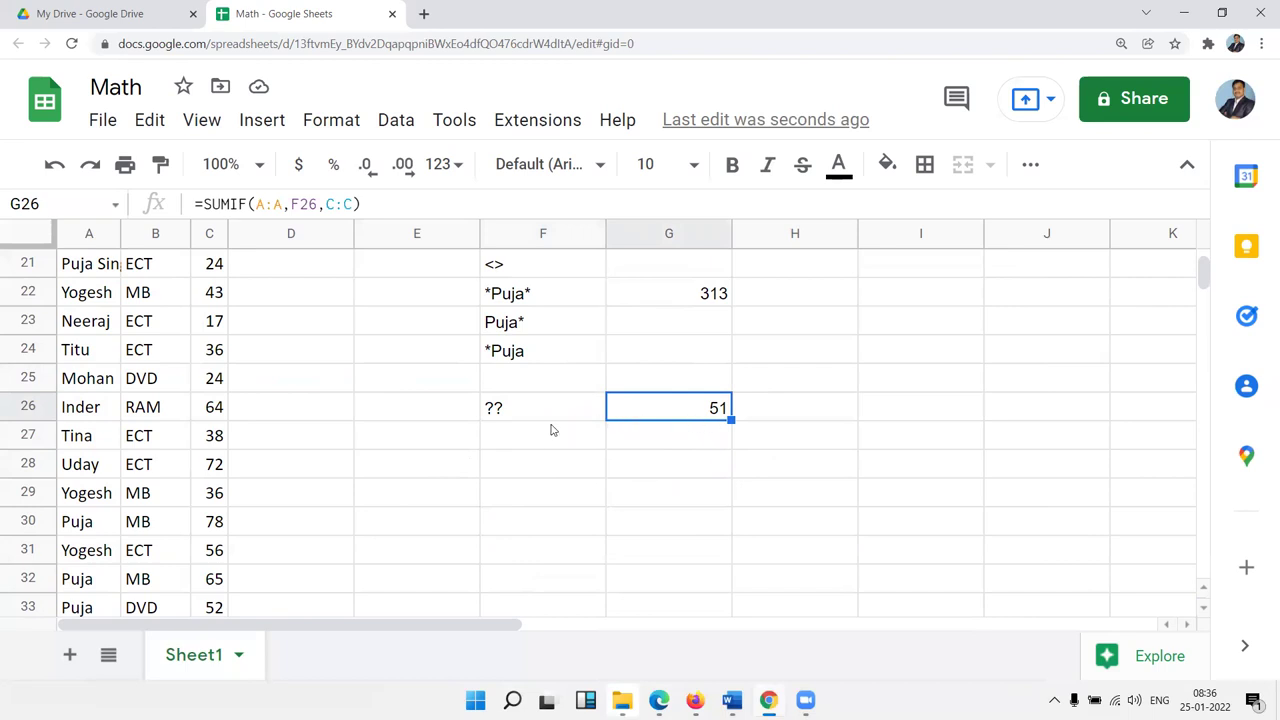
scroll(550, 430, "up", 7)
scroll(550, 430, "down", 3)
scroll(550, 430, "up", 3)
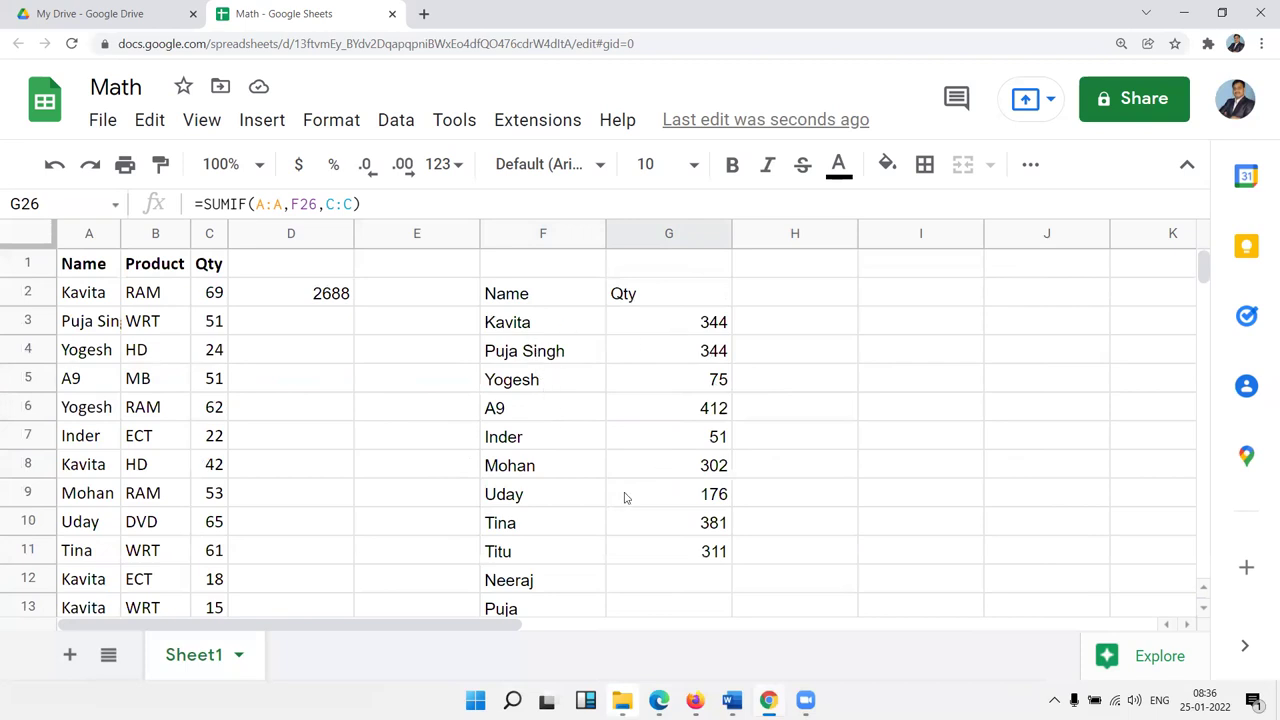
scroll(555, 512, "down", 3)
scroll(555, 512, "down", 3)
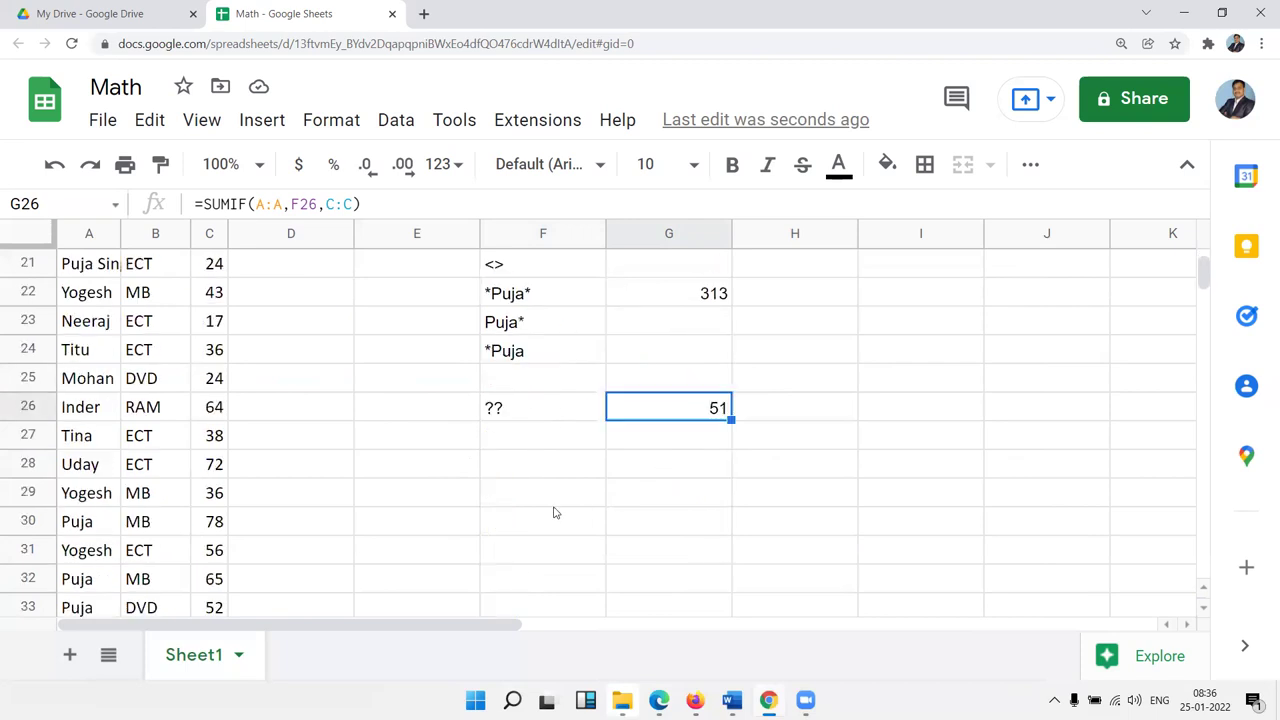
left_click(408, 481)
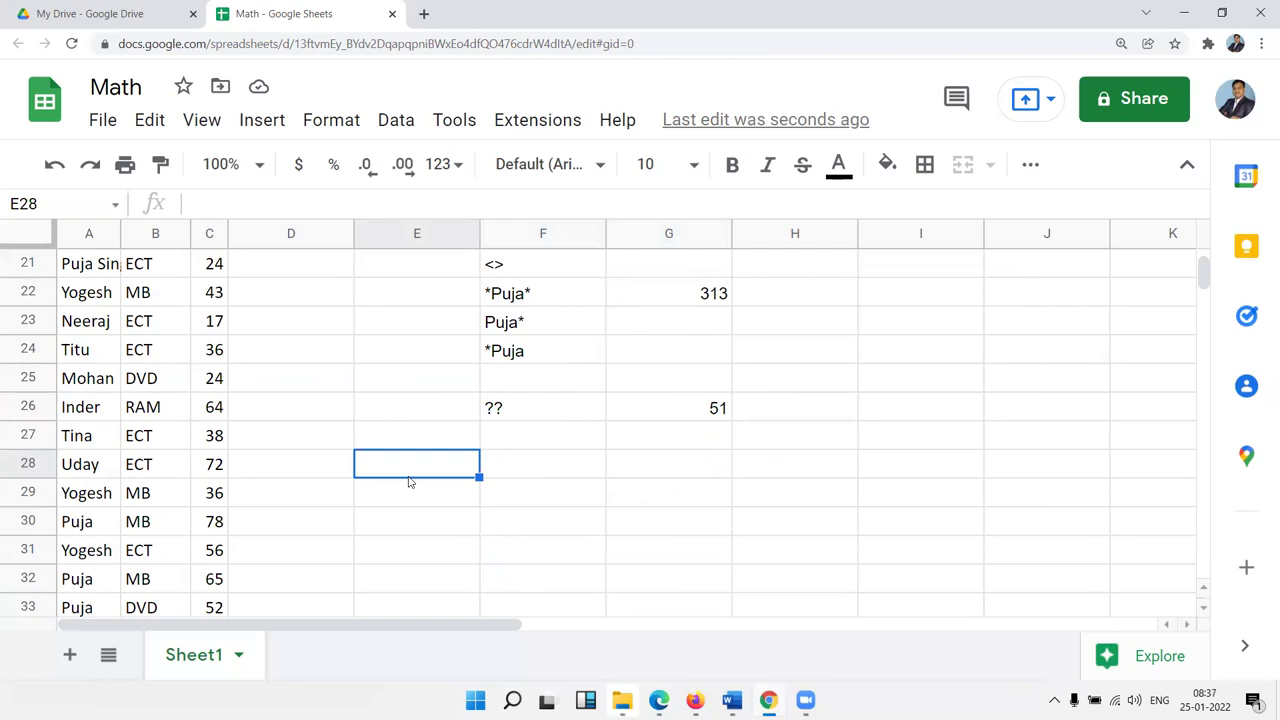
Step: Enter the name criterion in E28 and the product MB in F28
type("Puja")
key("Tab")
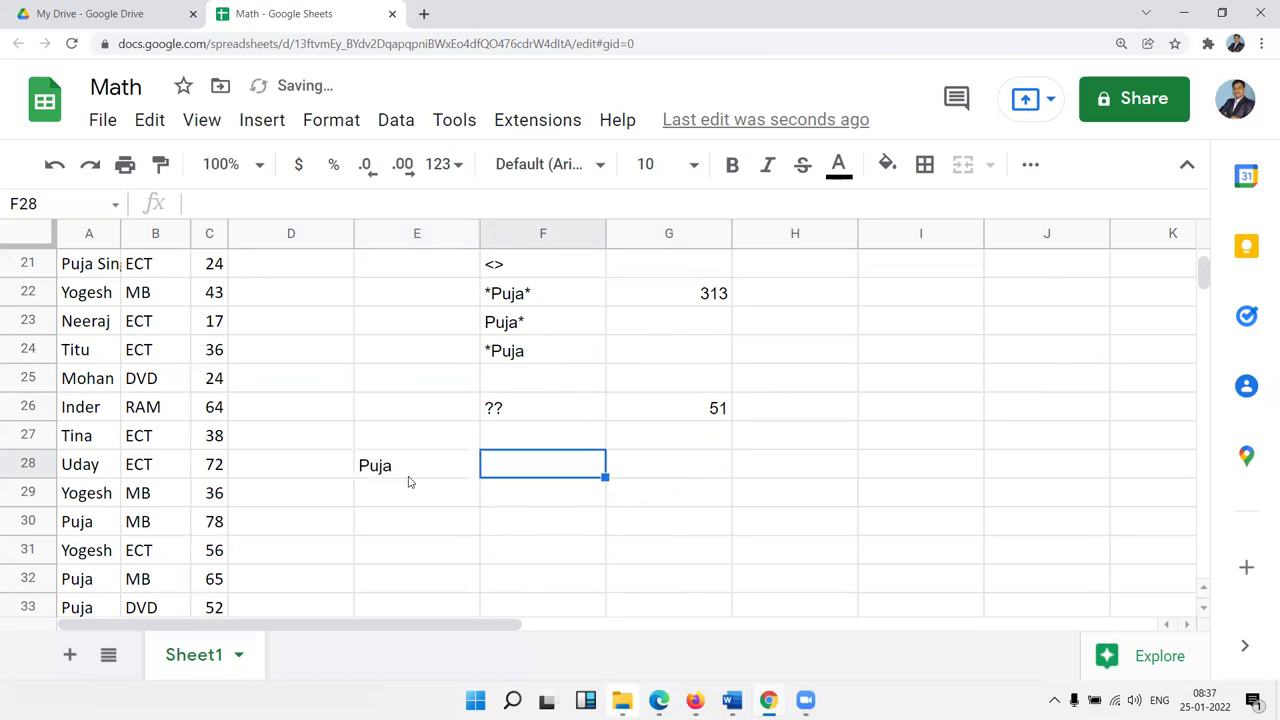
type("MD")
key("BackSpace")
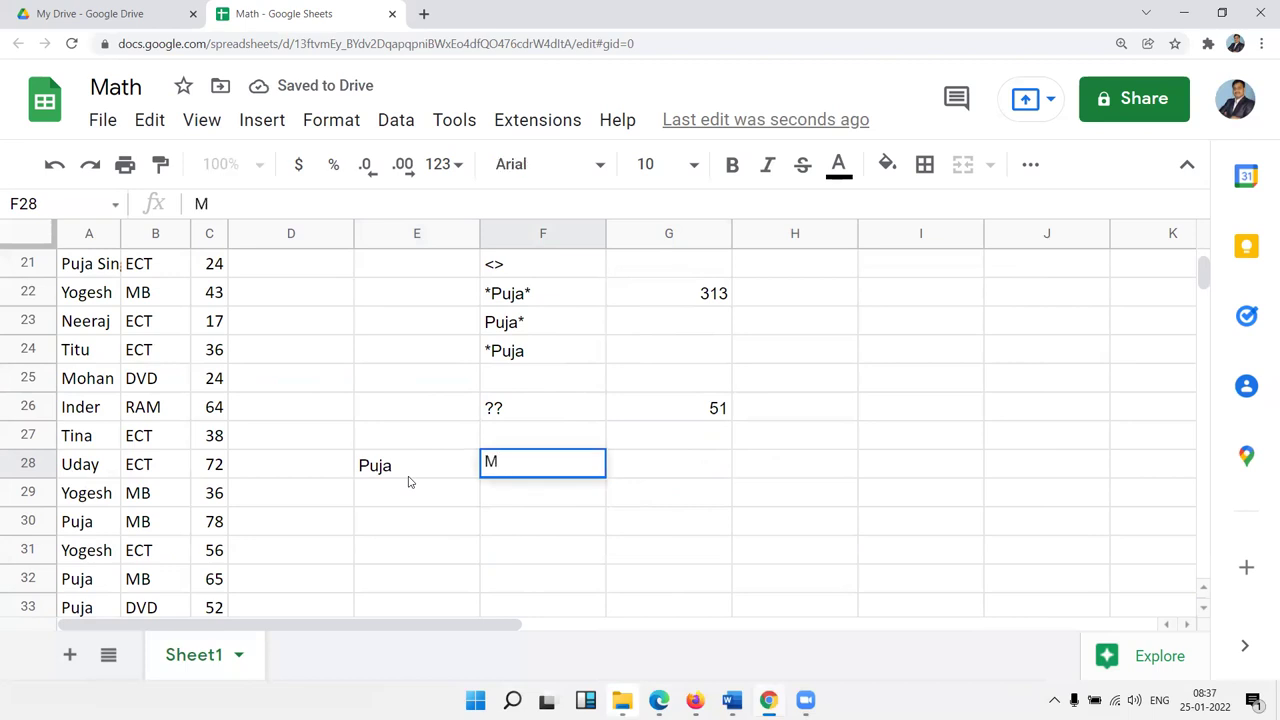
type("B")
key("Return")
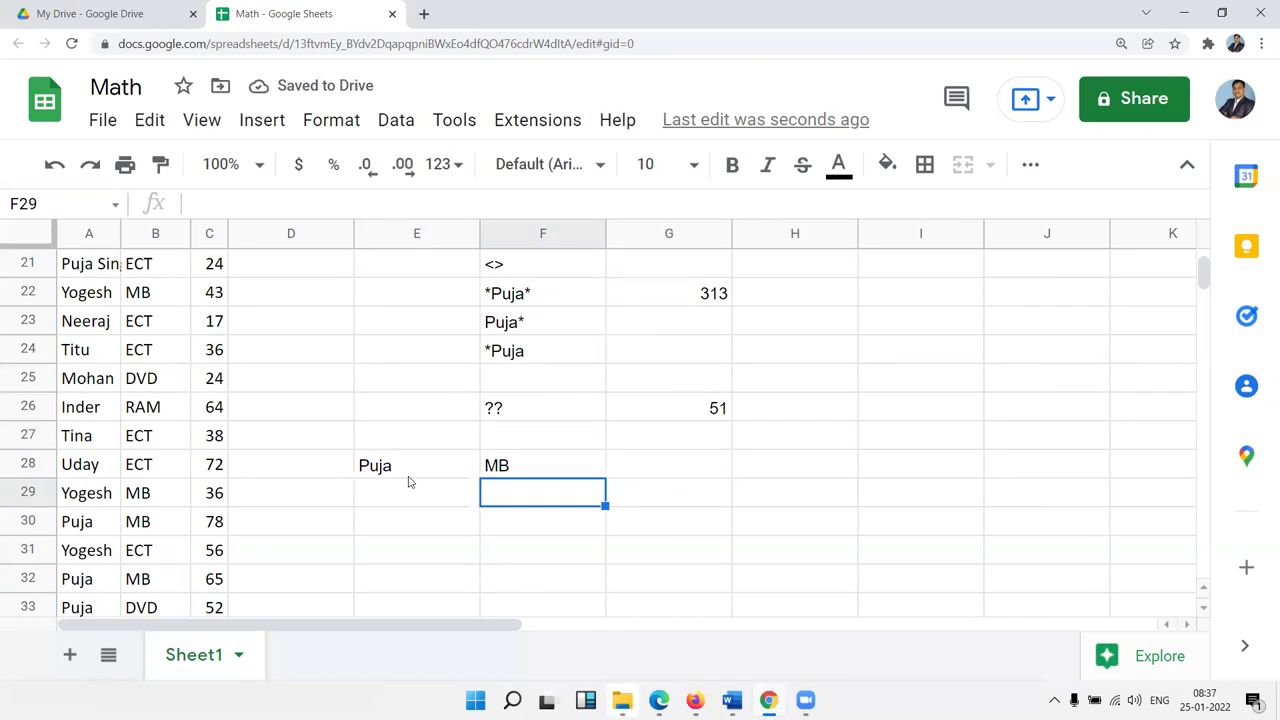
Step: Review the criteria in column F and start a =sum formula in G28
key("Up")
key("Up")
key("Up")
key("Up")
key("Up")
key("Up")
key("Up")
key("Up")
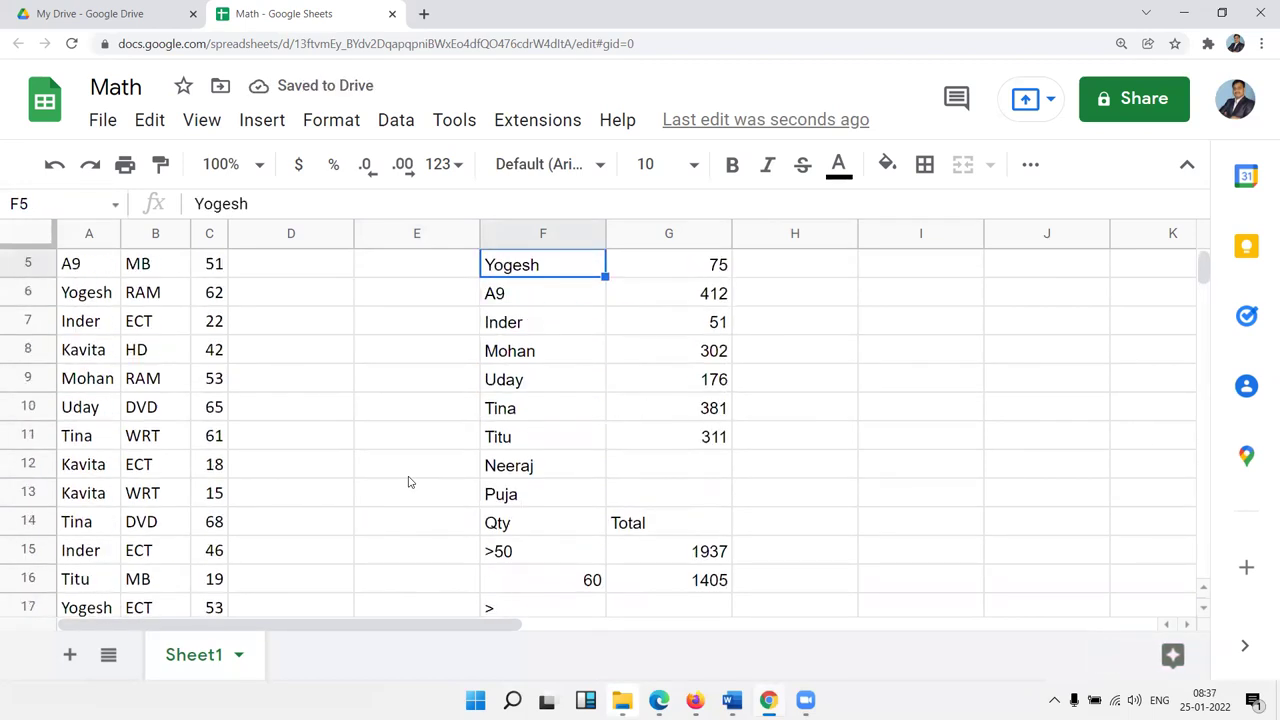
key("Up")
key("Up")
key("Up")
key("Down")
key("Down")
key("Down")
key("Down")
key("Down")
key("Down")
key("Down")
key("Down")
key("Down")
key("Down")
key("Down")
key("Down")
key("Down")
key("Down")
key("Down")
key("Down")
key("Down")
key("Down")
key("Up")
key("Right")
type("=sum")
key("Down")
key("Down")
key("Down")
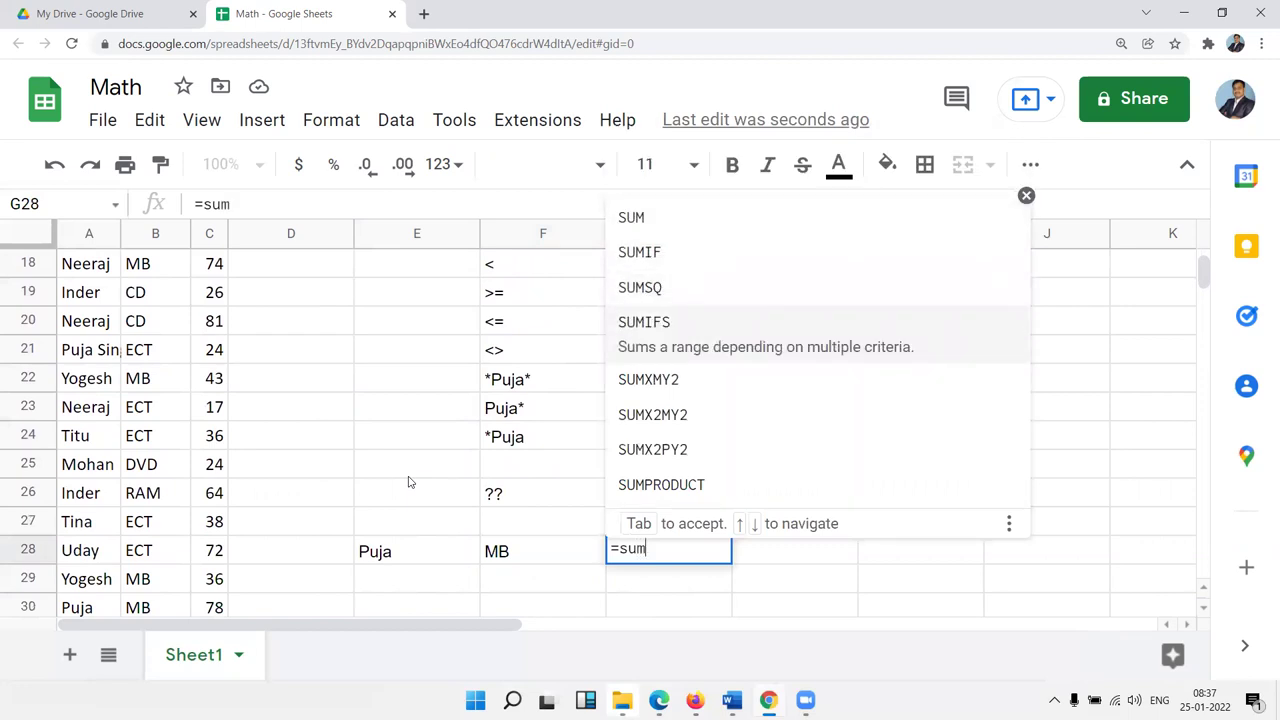
Step: Complete G28 as =SUMIFS(C:C,A:A,E28,B:B,F28), totalling the name's MB quantities as 143
key("Tab")
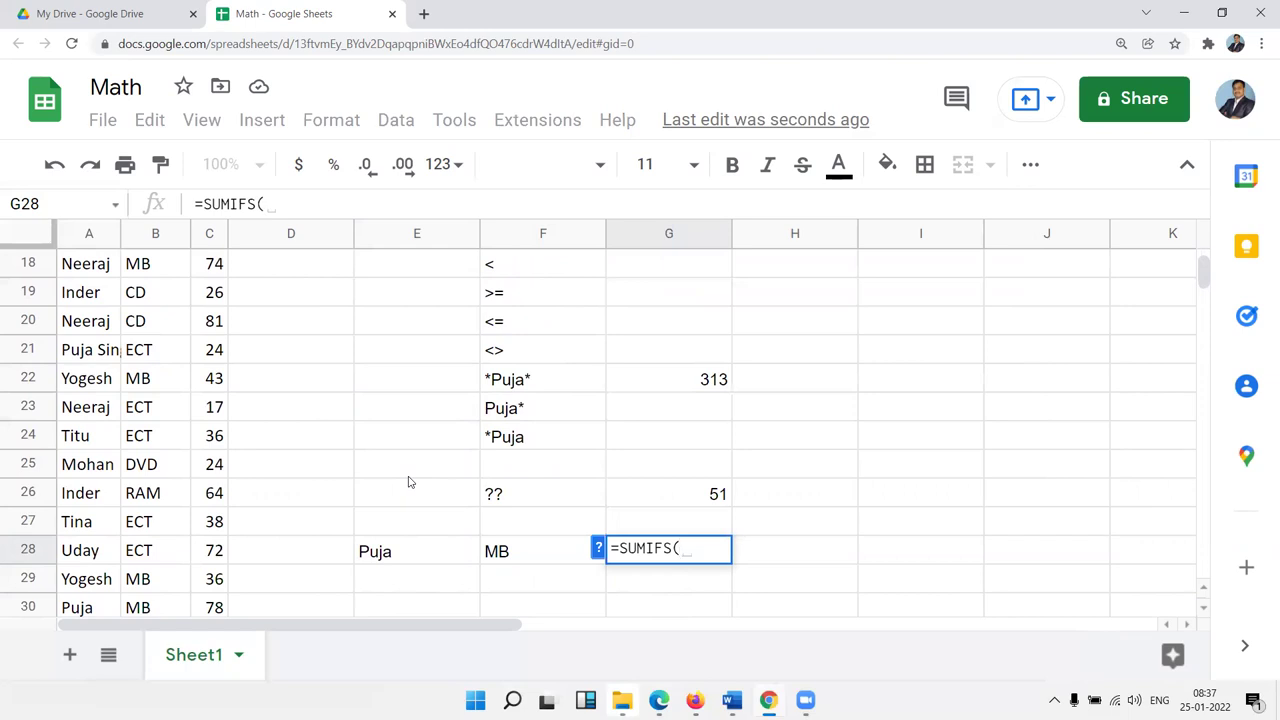
key("Left")
key("Left")
key("Left")
key("Left")
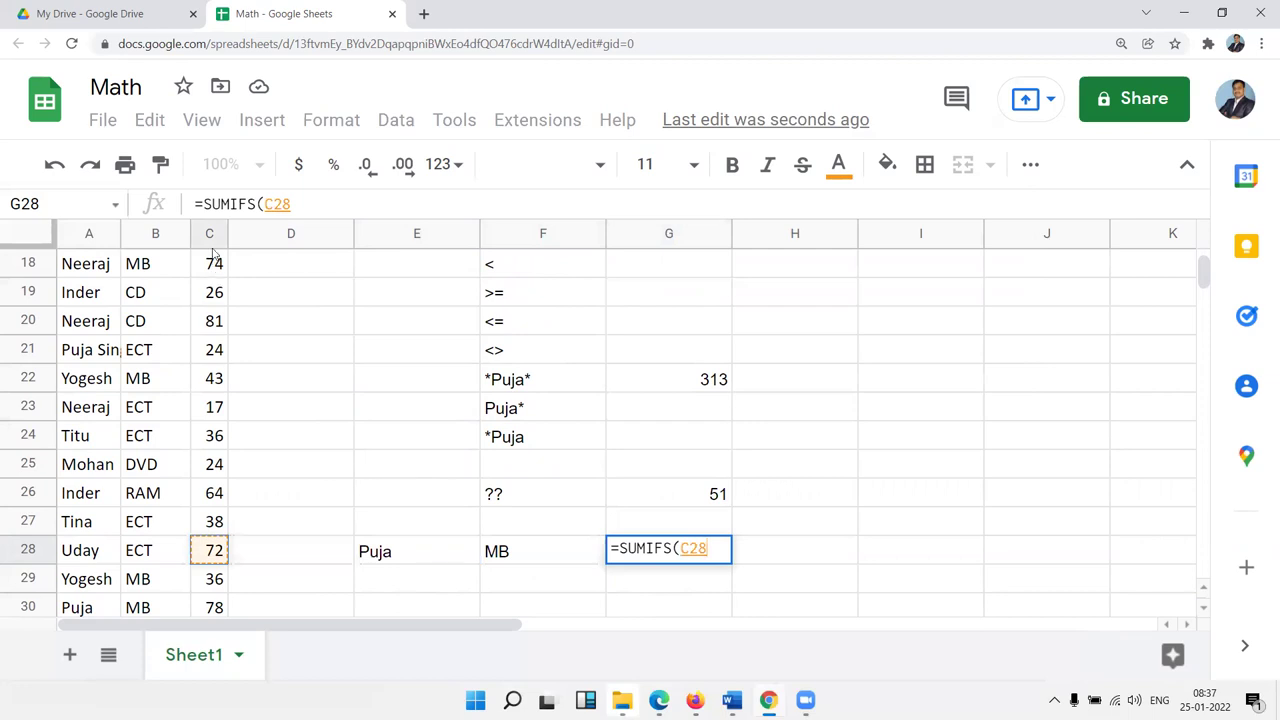
left_click(210, 234)
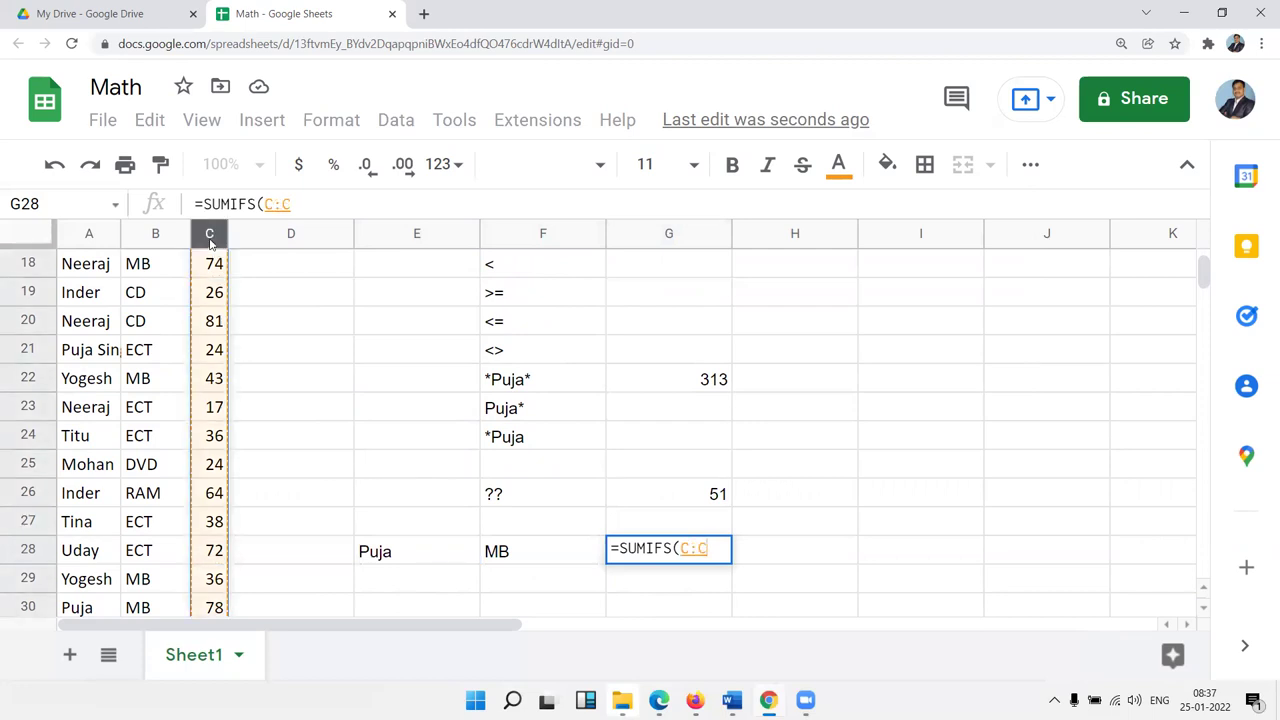
type(",")
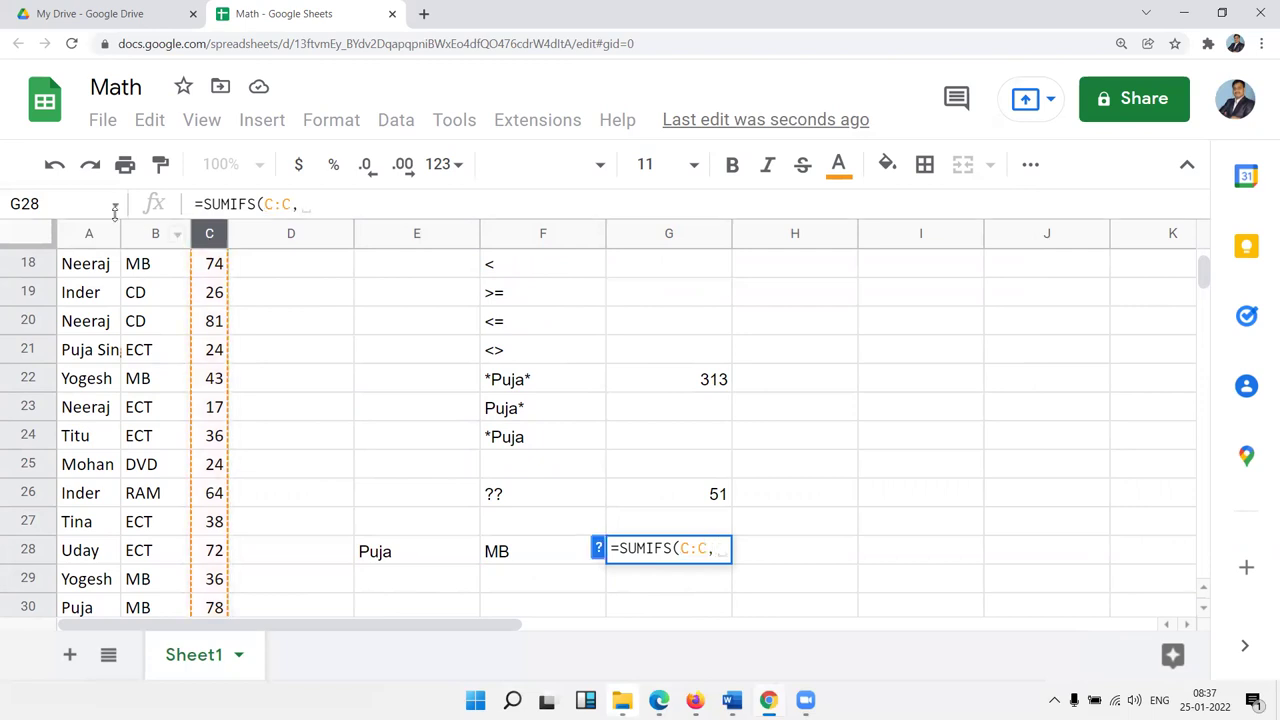
left_click(90, 233)
type(",")
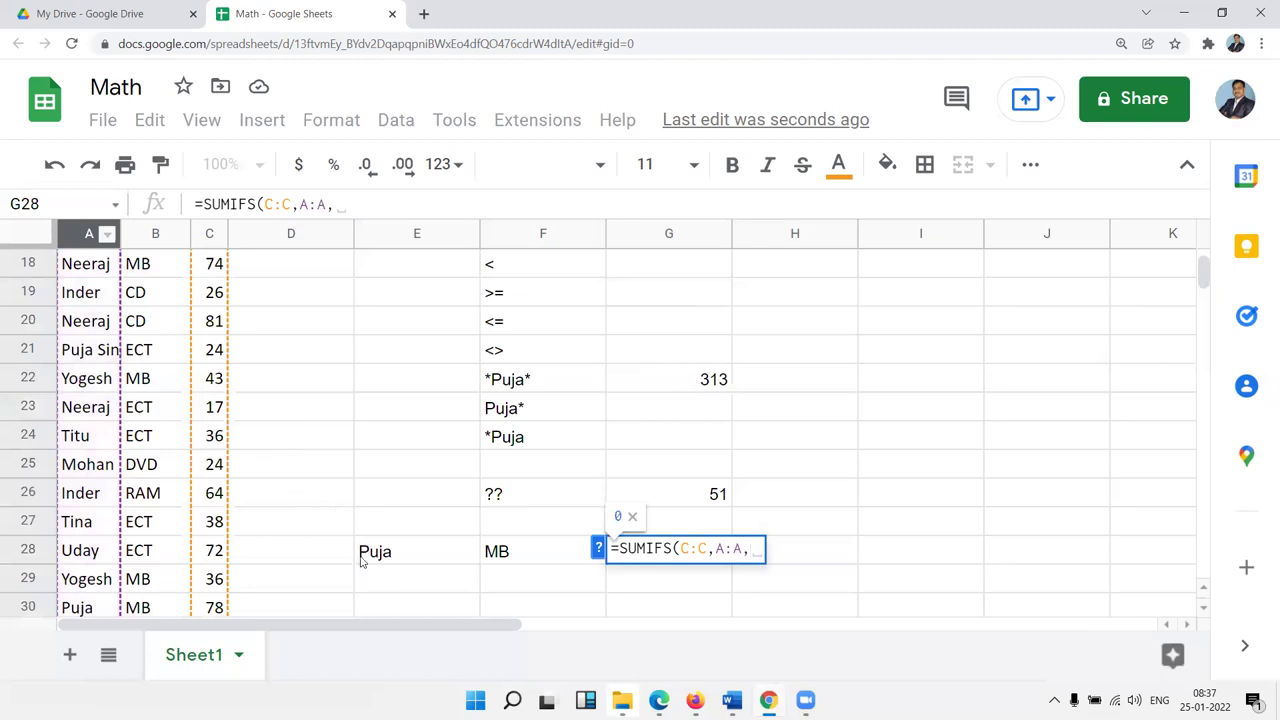
left_click(362, 560)
type(",")
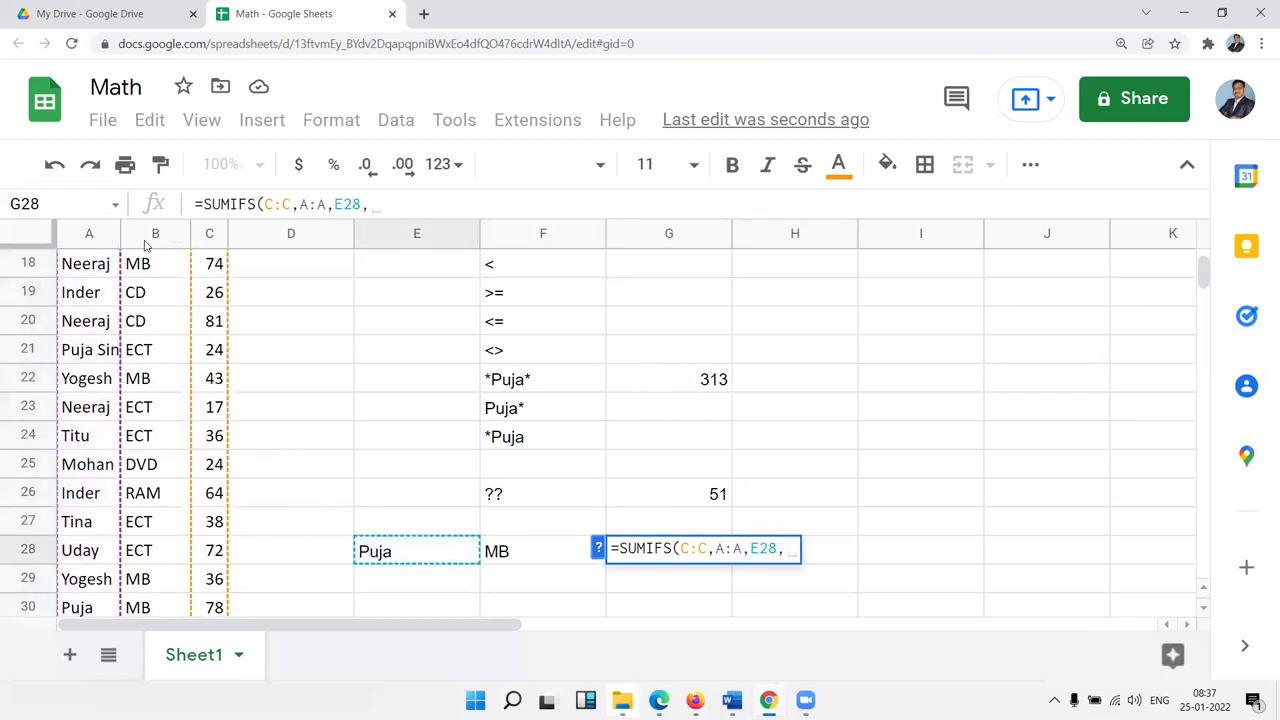
left_click(155, 233)
type(",")
left_click(537, 556)
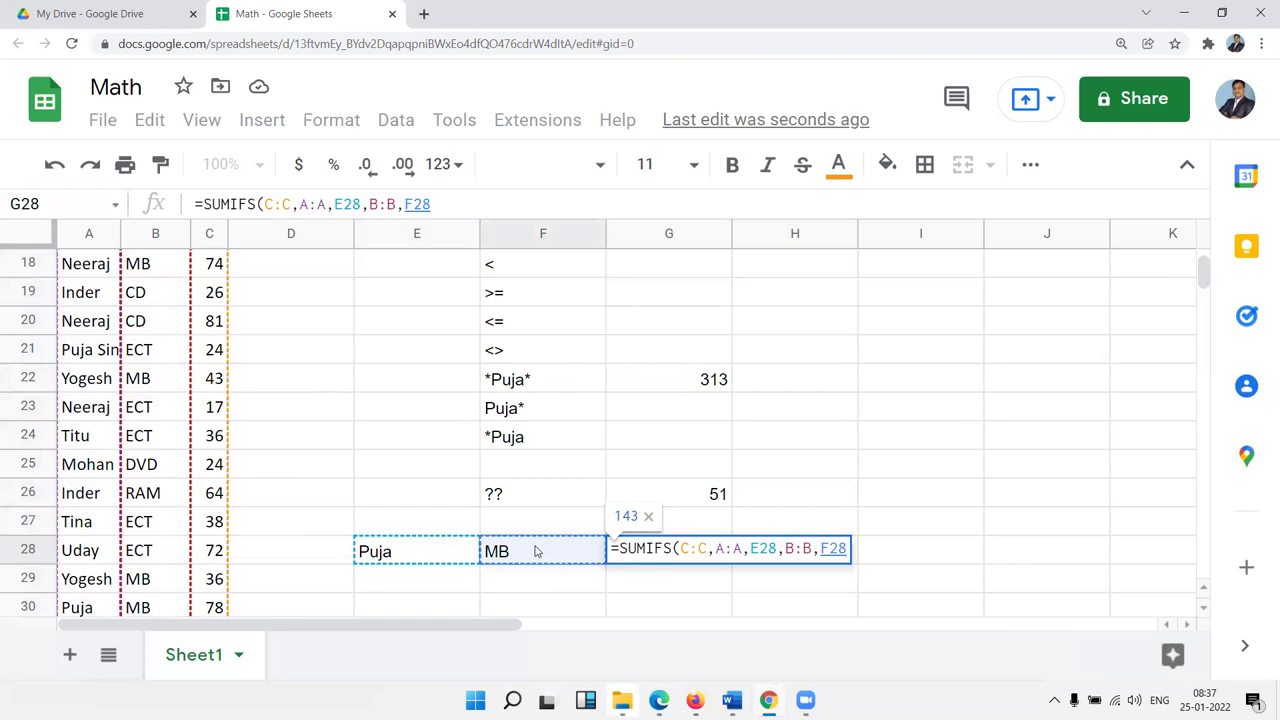
key("Return")
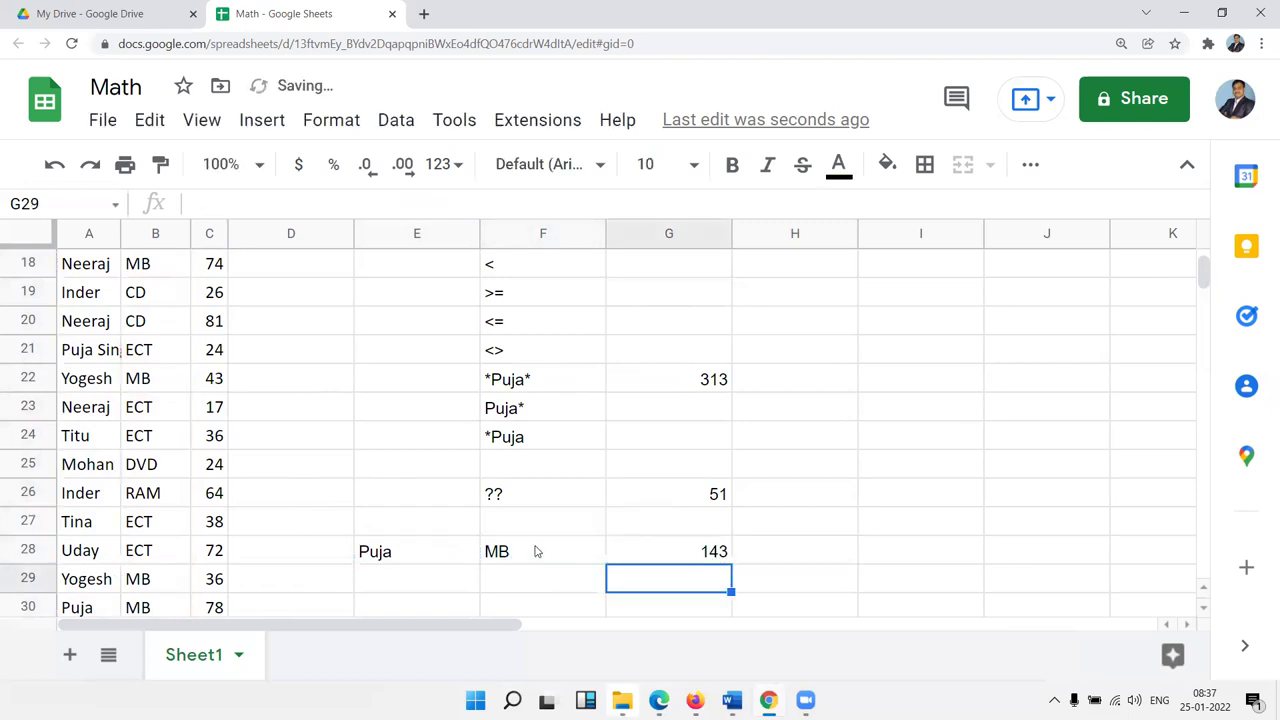
Step: Check G28's formula and select the earlier criteria list in column F
left_click(720, 560)
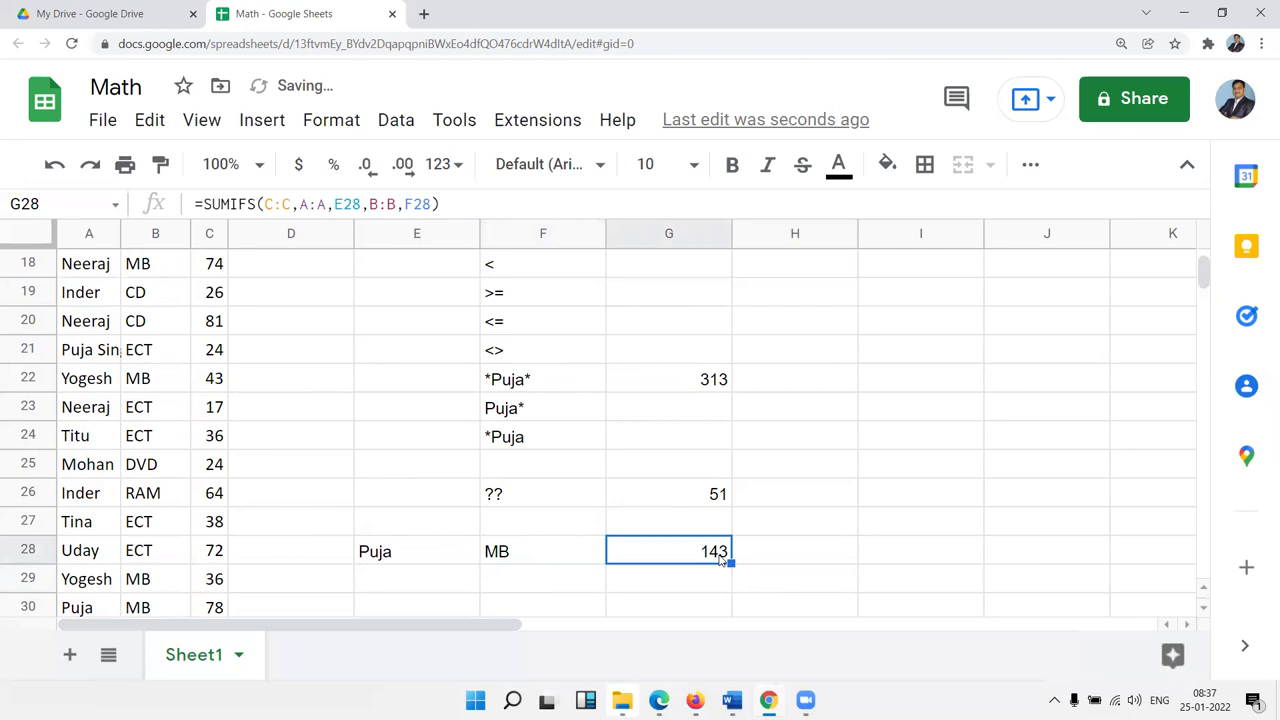
left_click(511, 499)
left_click_drag(513, 497, 503, 251)
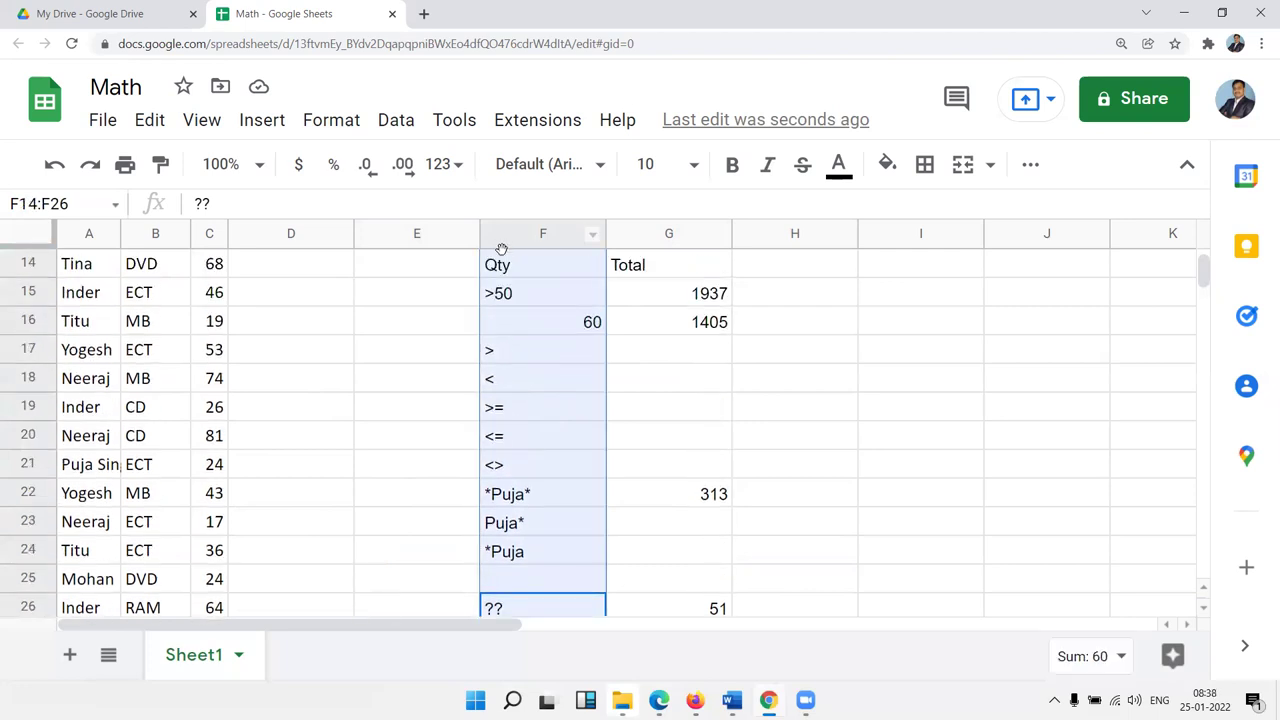
left_click(521, 361)
scroll(525, 357, "down", 6)
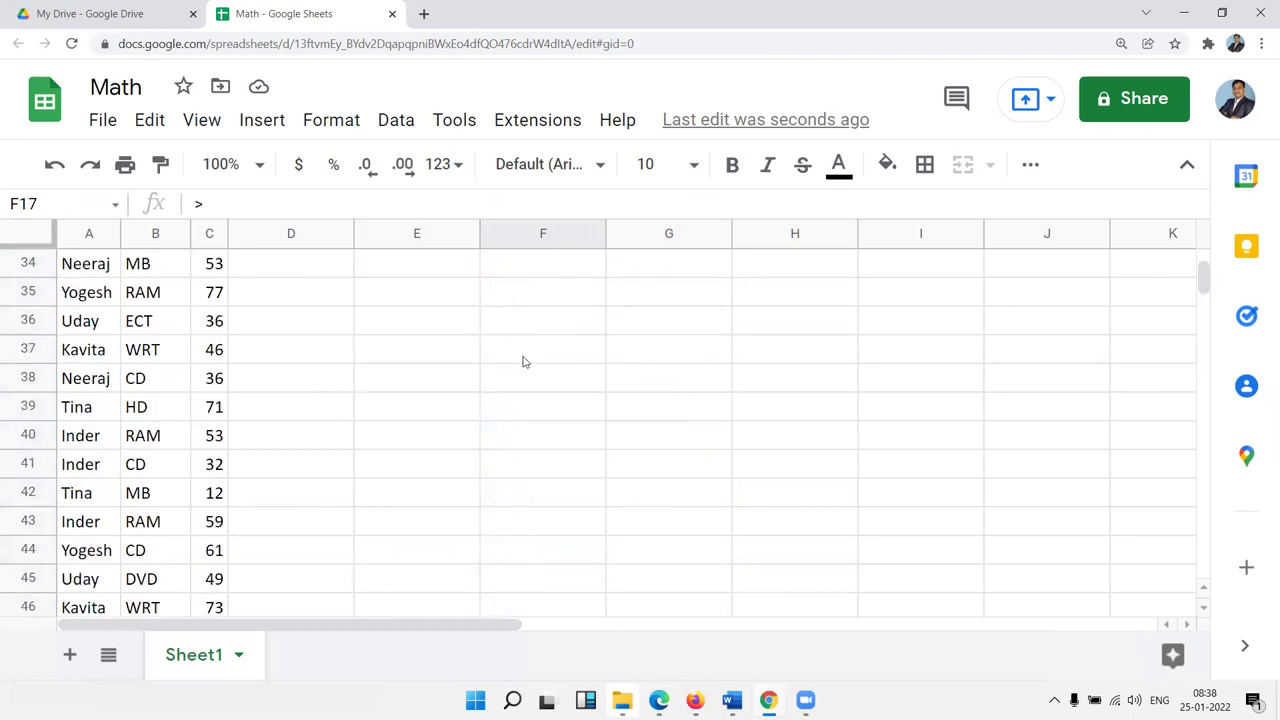
scroll(523, 363, "up", 3)
left_click(478, 387)
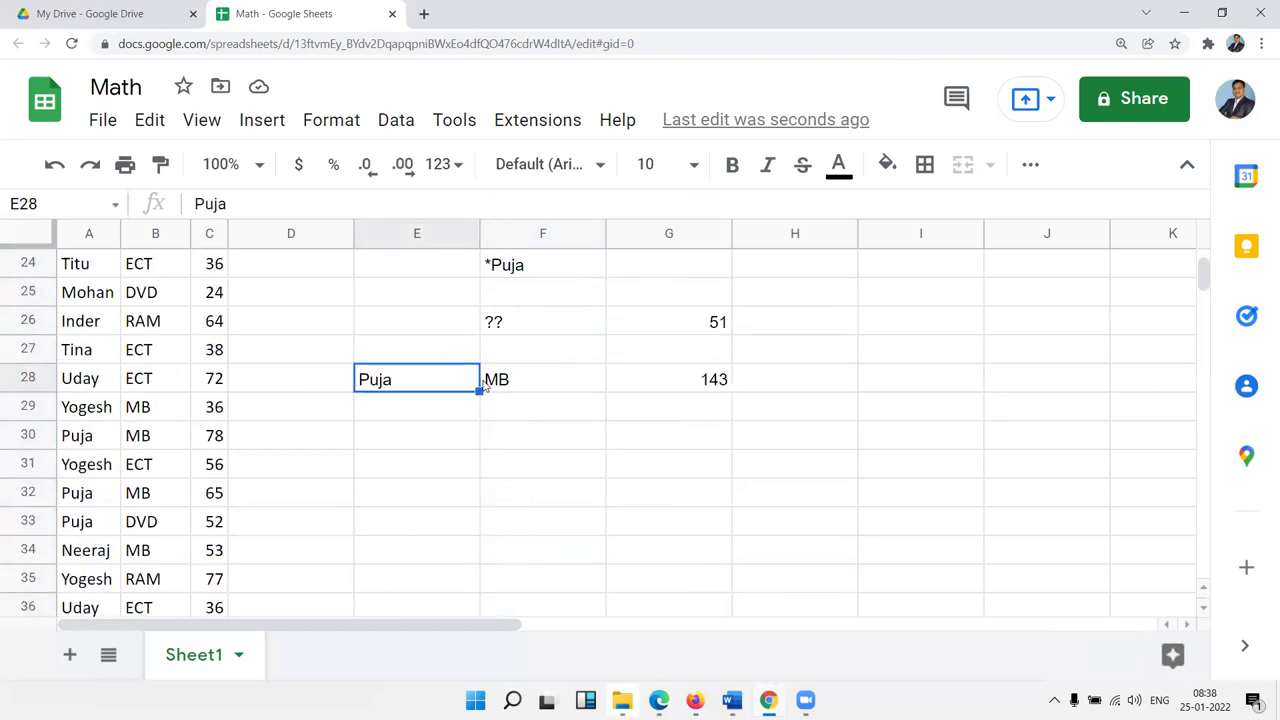
left_click(628, 392)
scroll(798, 347, "up", 7)
scroll(798, 347, "up", 1)
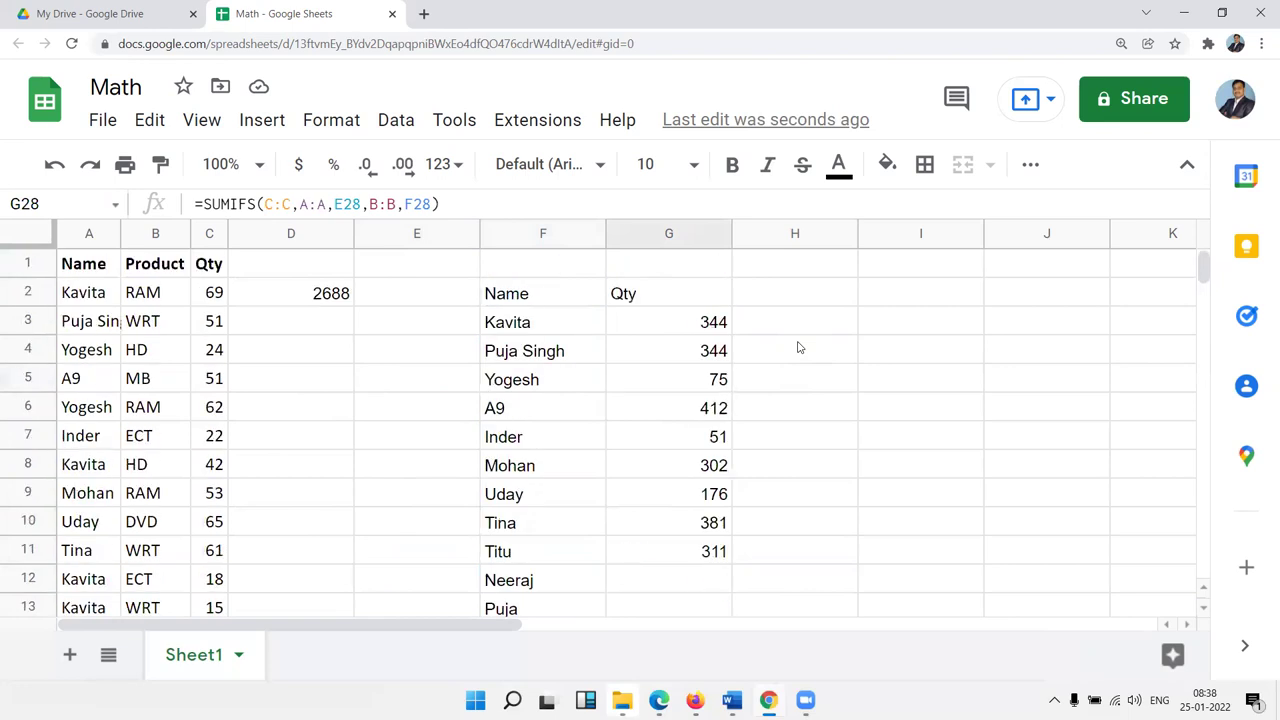
left_click(784, 326)
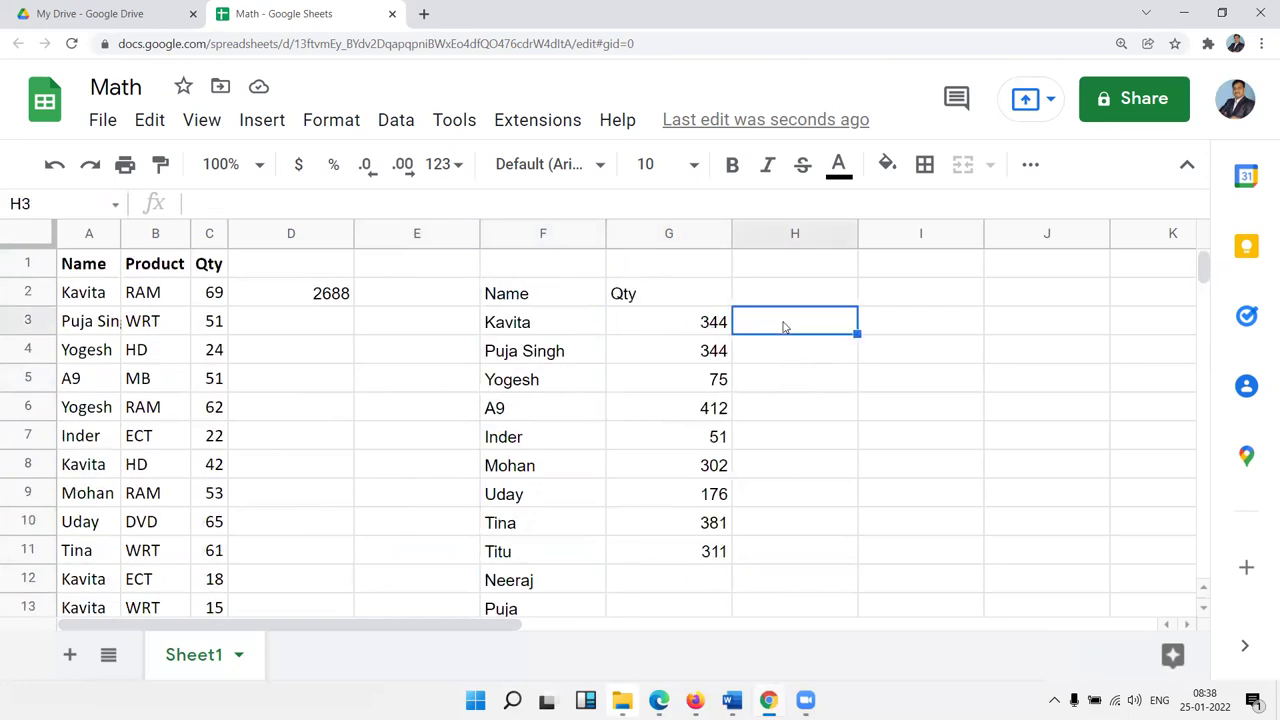
Step: Cancel the unfinished formula in H3 and move the selection to D3
type("=av")
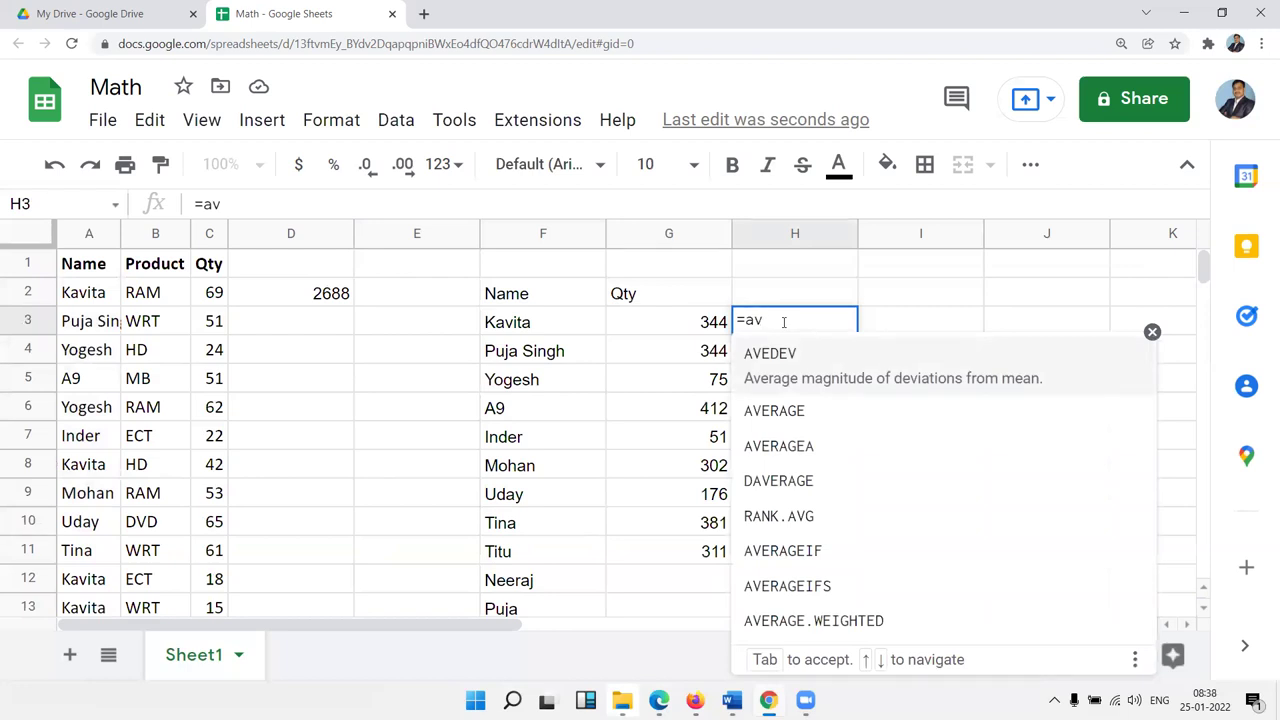
key("Escape")
key("Escape")
key("Left")
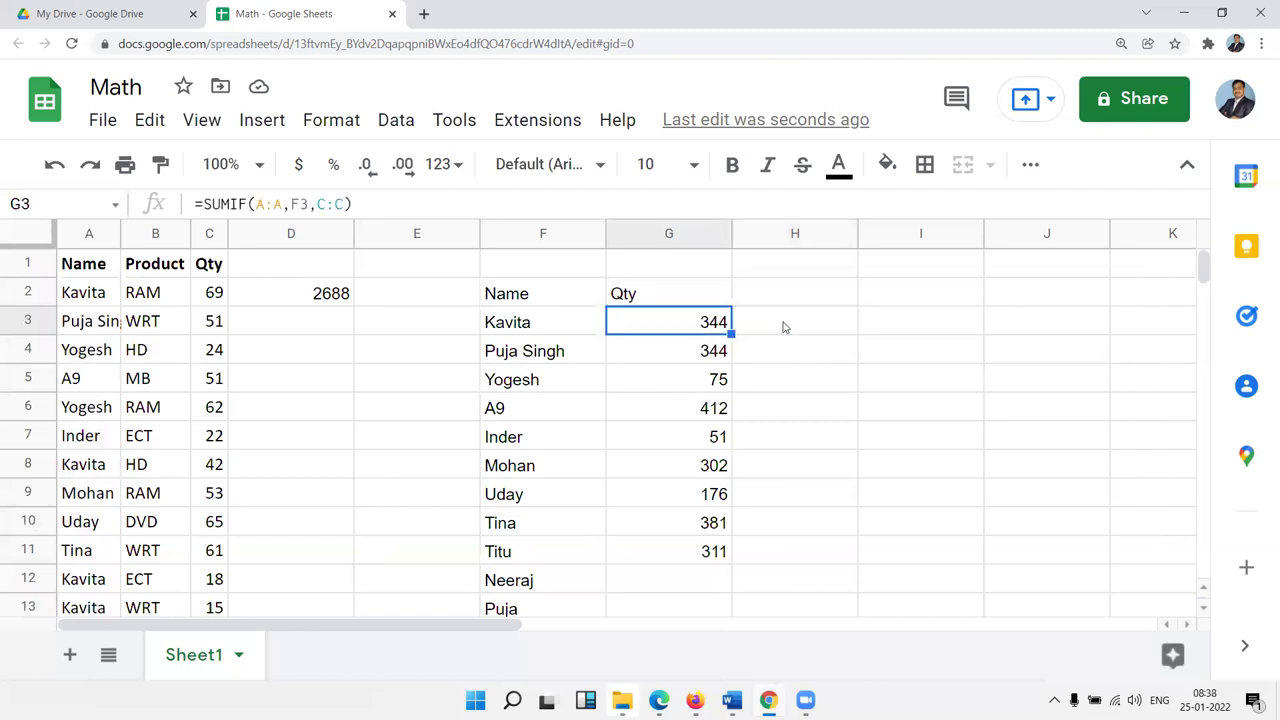
key("Left")
key("Left")
key("Left")
Step: Enter =AVERAGE(C:C) in D3 so it shows 49.77777778
type("=av")
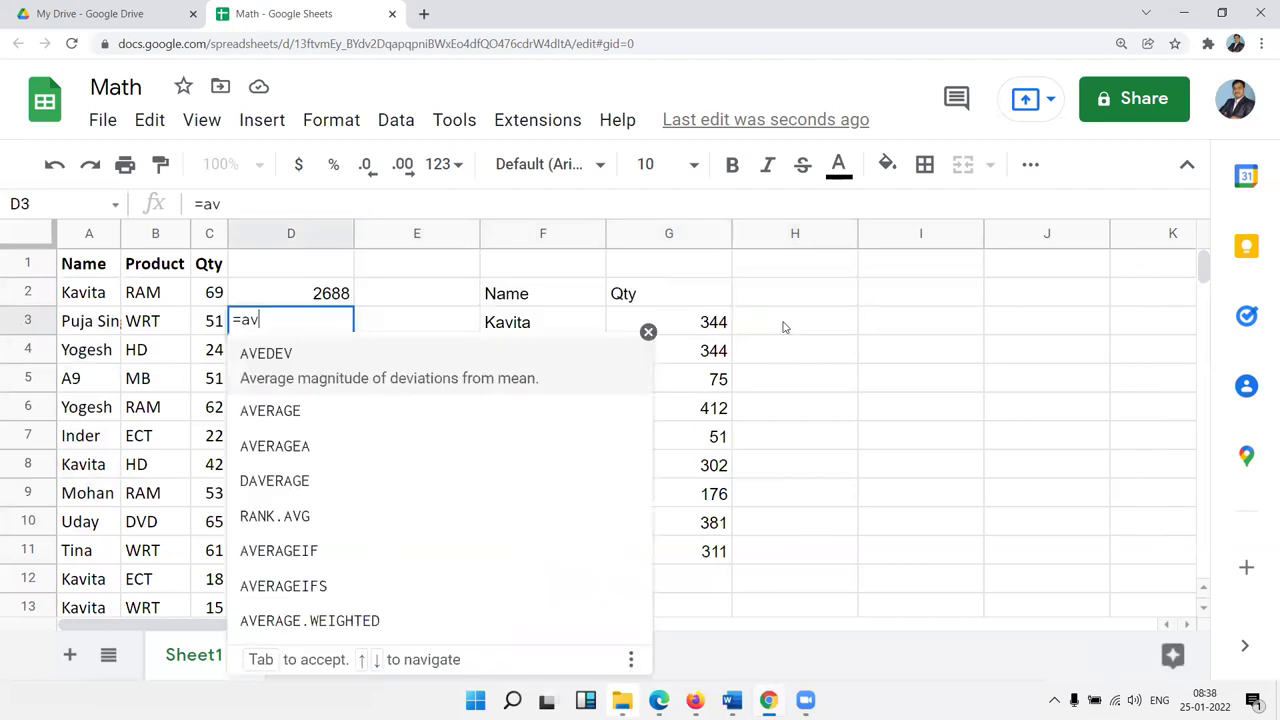
key("Down")
key("Tab")
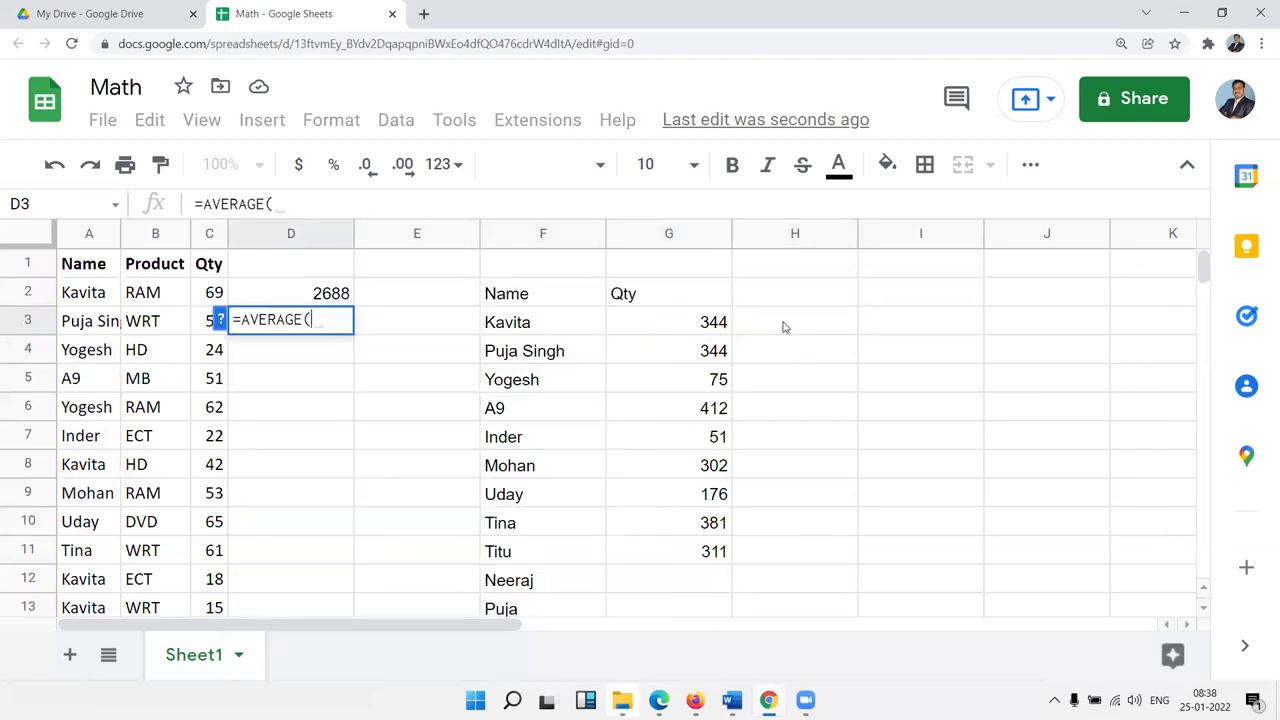
key("Left")
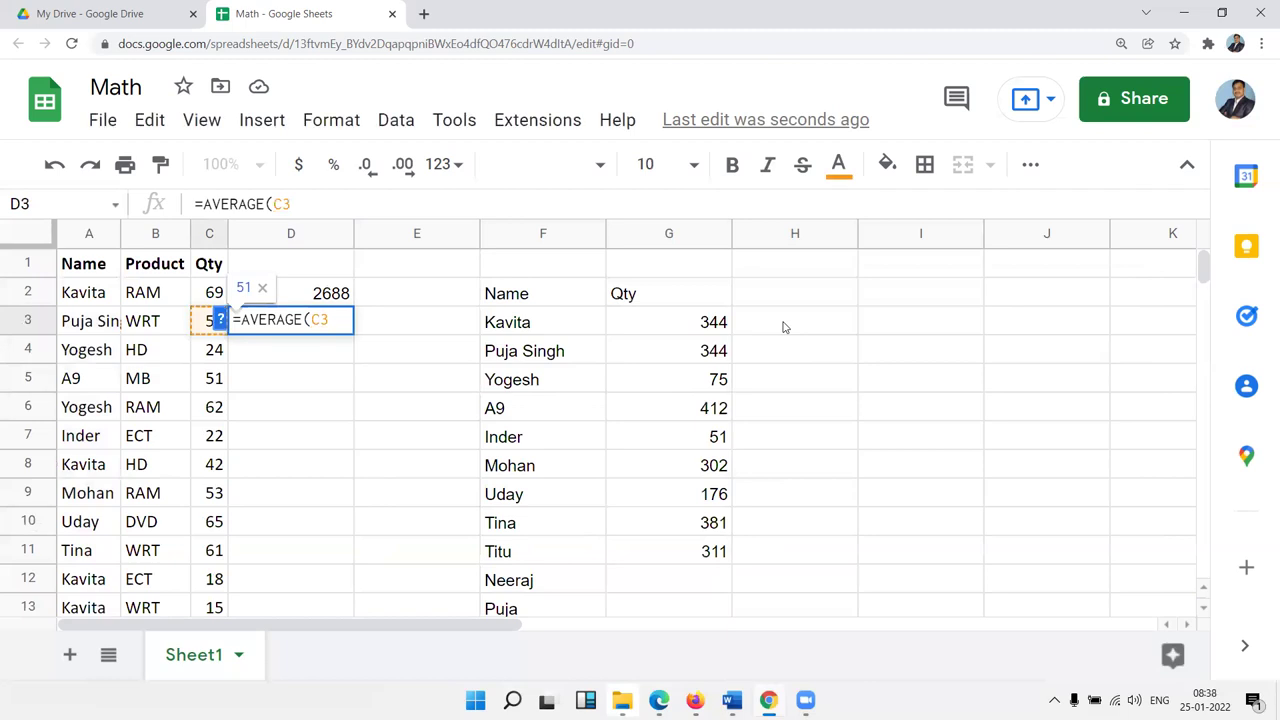
key("BackSpace")
key("BackSpace")
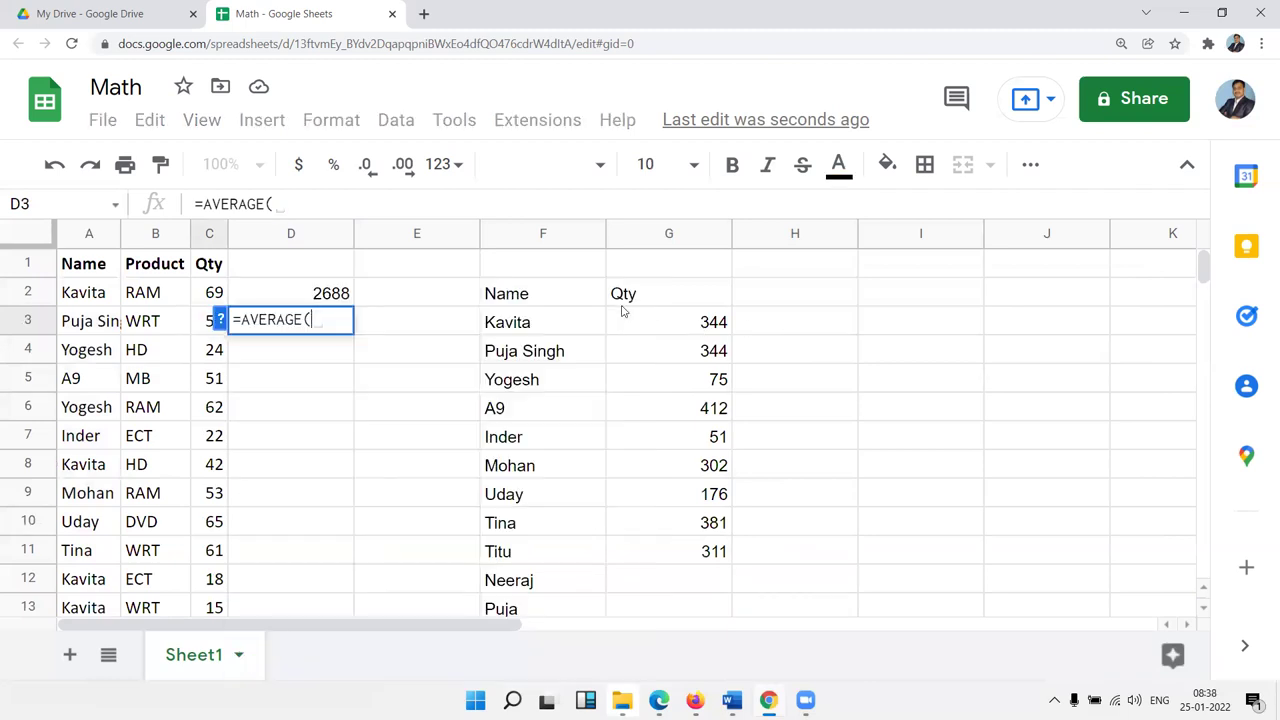
left_click(212, 236)
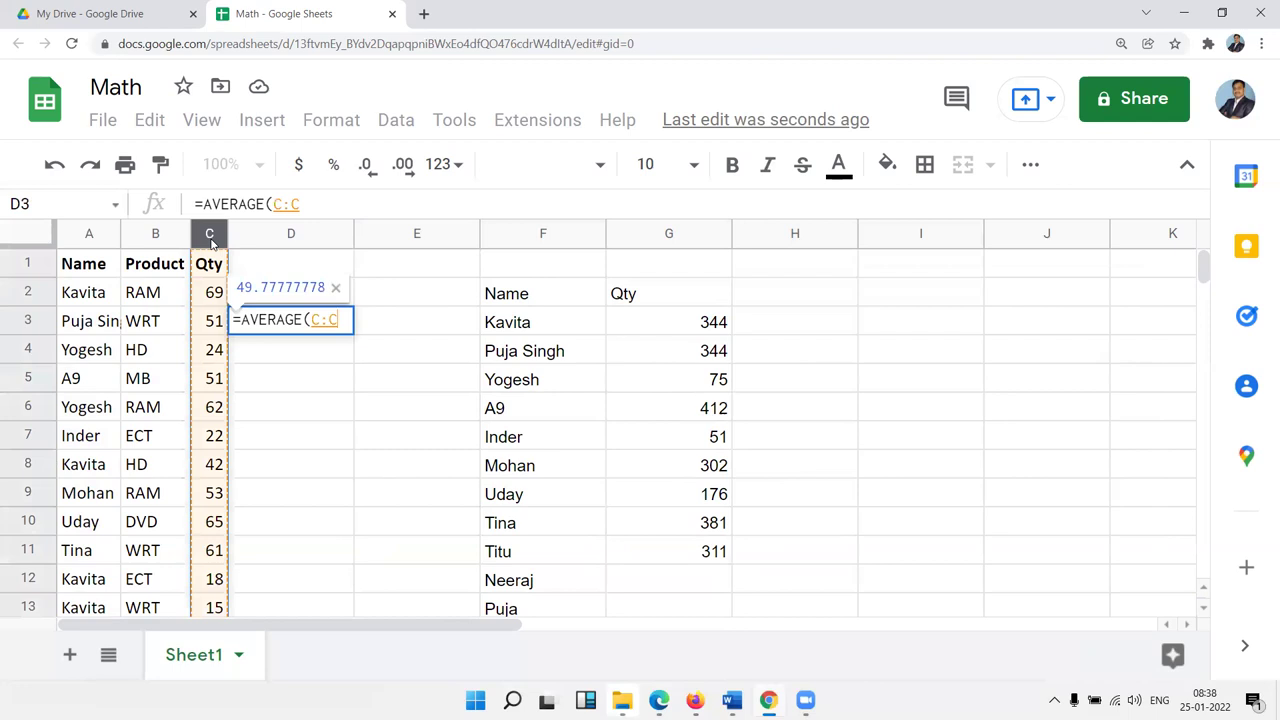
key("Return")
Step: Enter =AVERAGEA(C:C) in D4, returning 48.87272727
type("=")
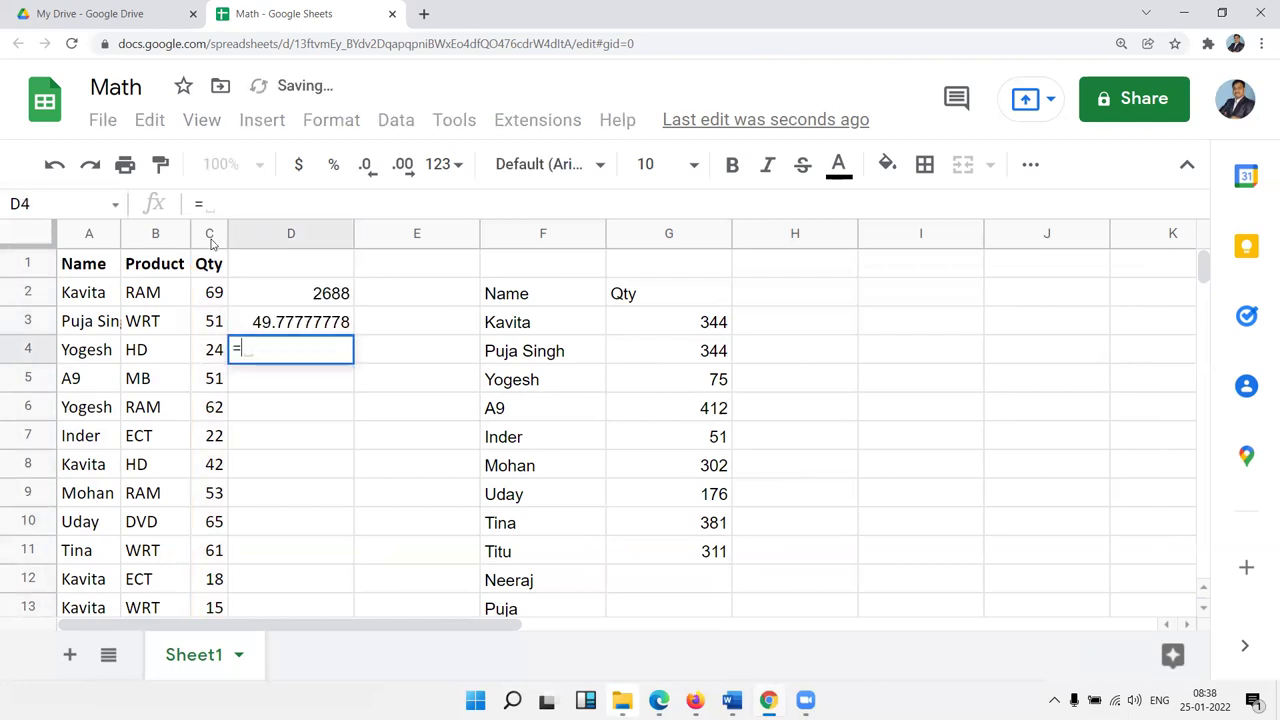
type("av")
key("Down")
key("Down")
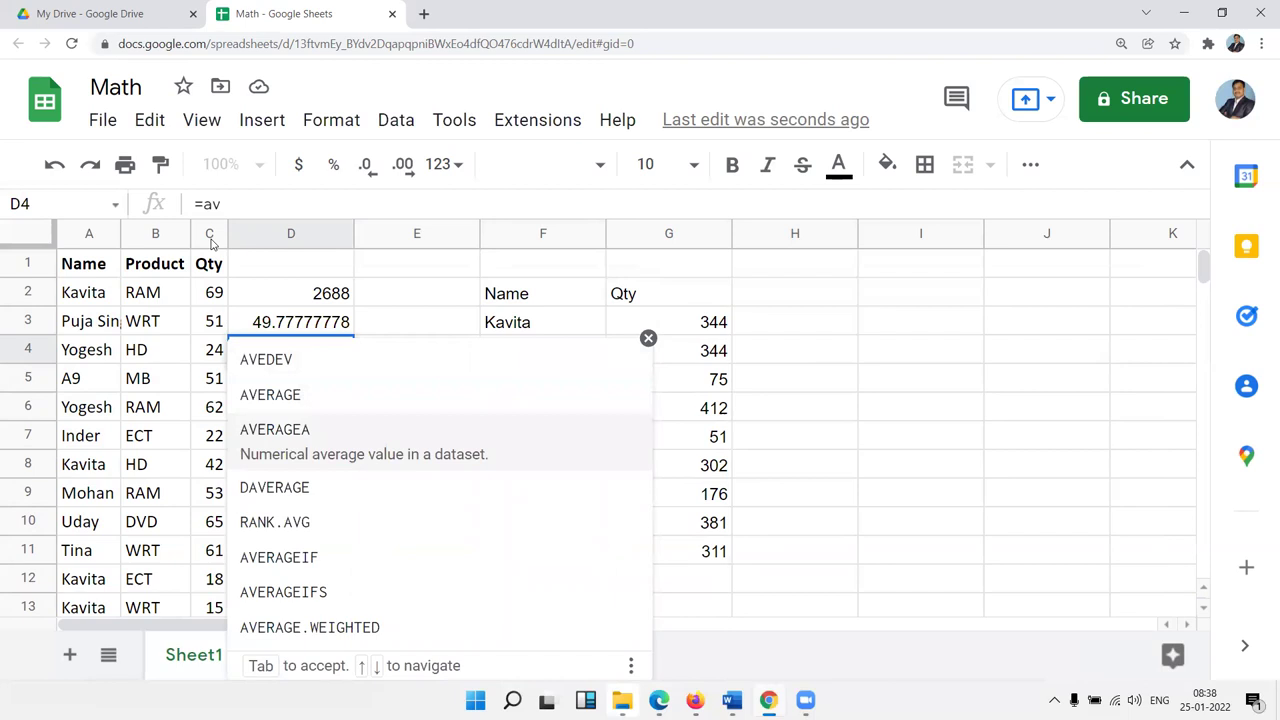
key("Tab")
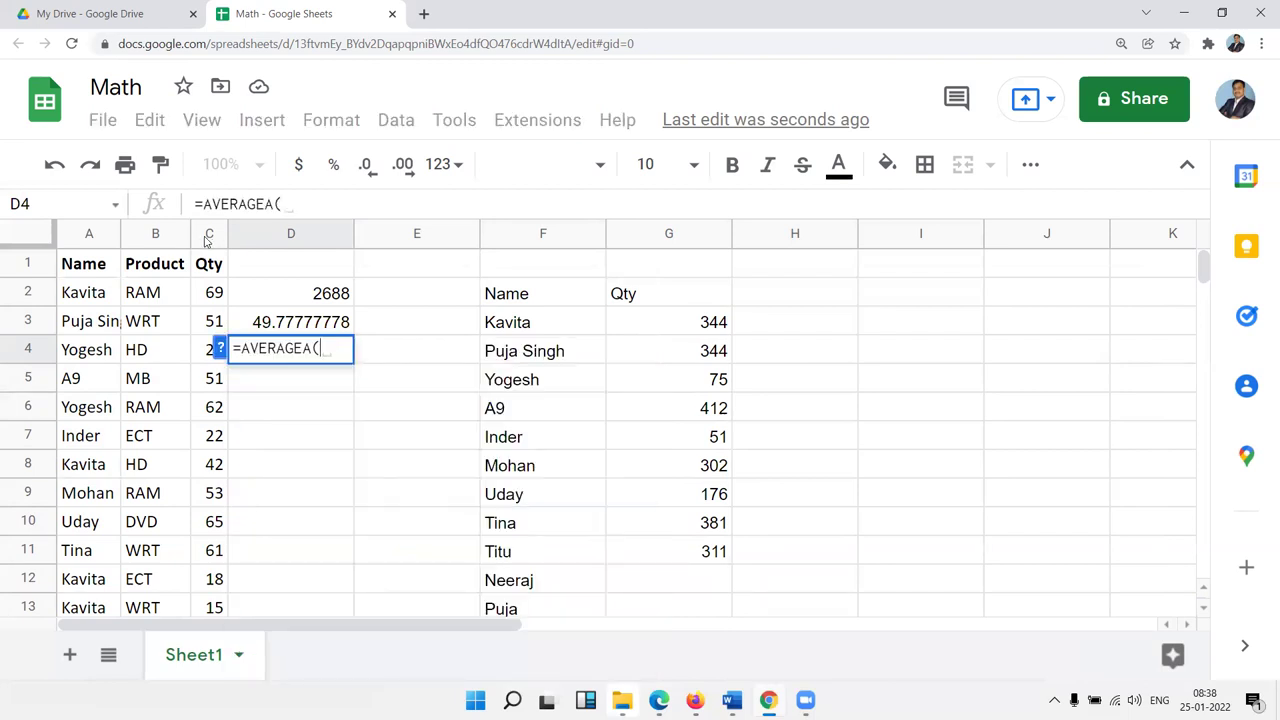
left_click(207, 238)
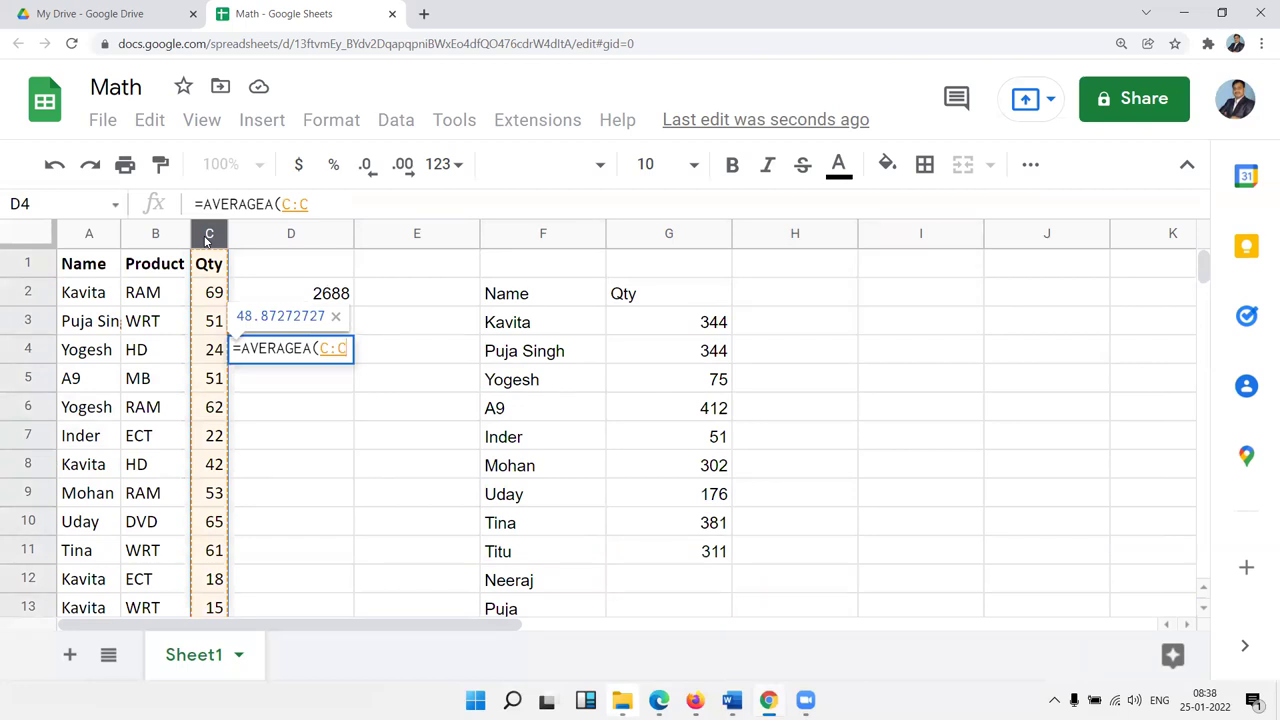
key("Return")
Step: Reopen D4's AVERAGEA formula to verify it, leaving it unchanged
left_click(282, 362)
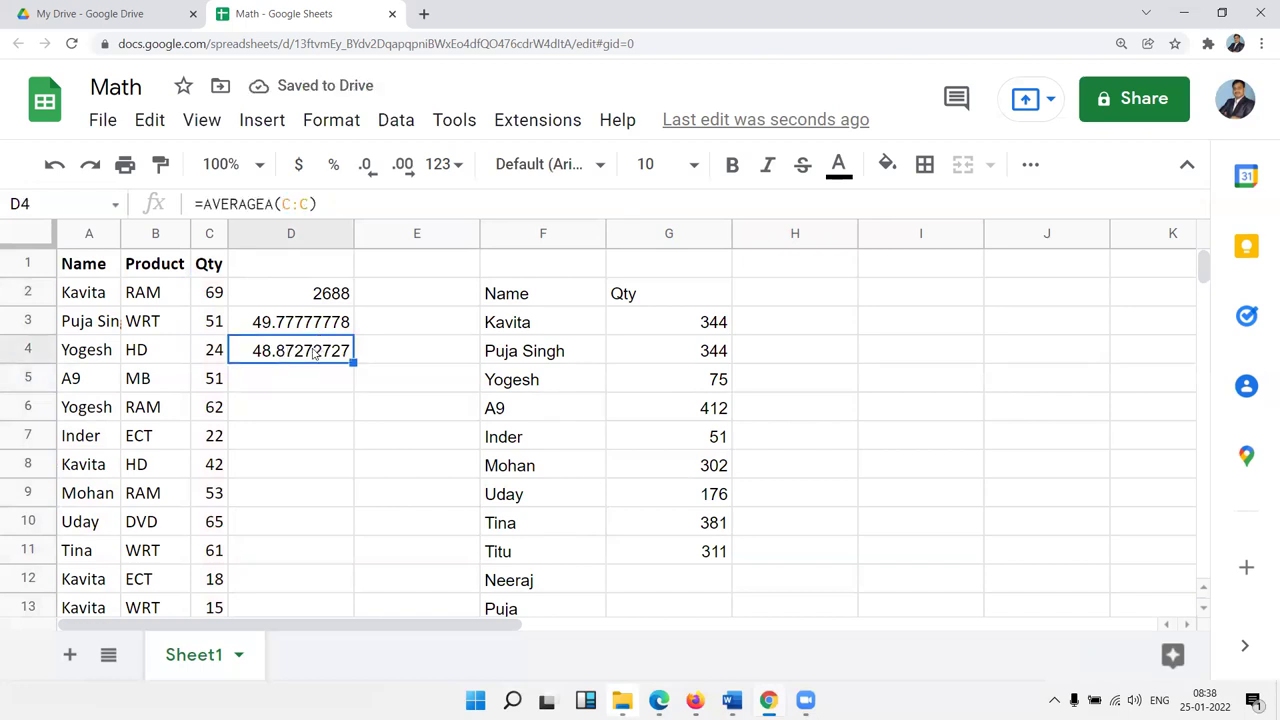
double_click(313, 352)
key("Return")
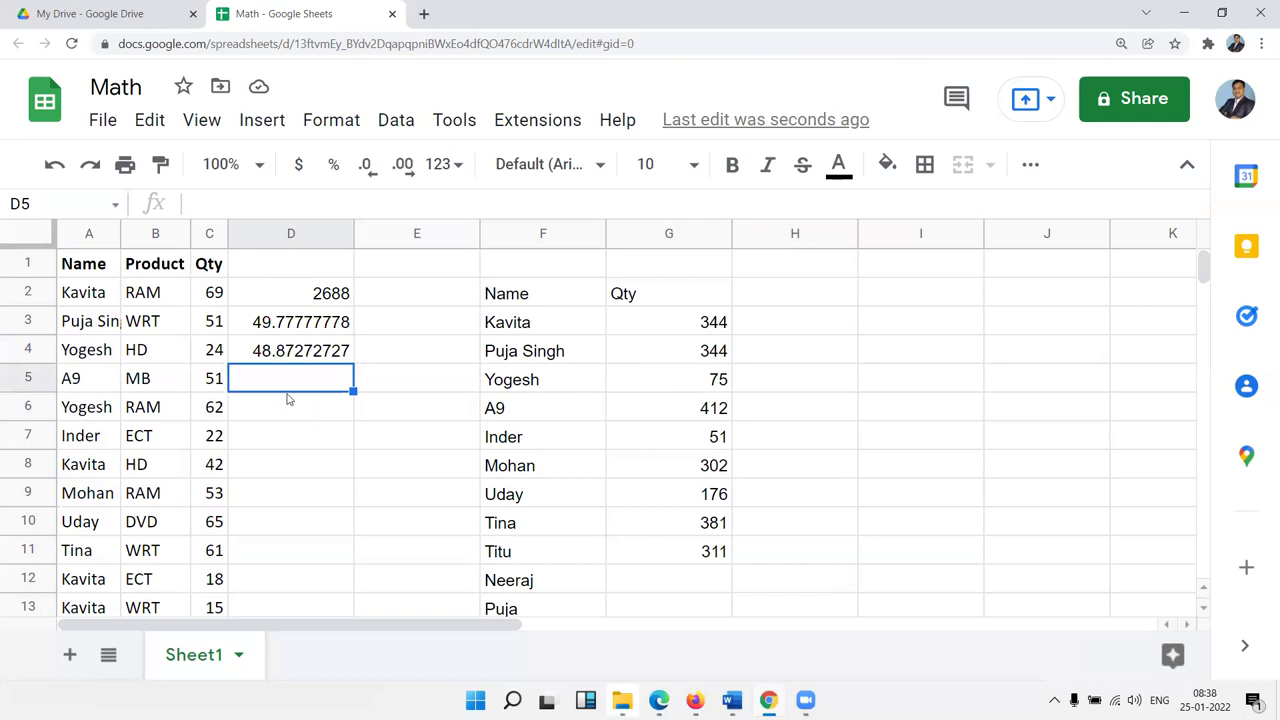
Step: Check the UNIQUE name list in column F, then select H3
left_click(758, 336)
left_click(512, 325)
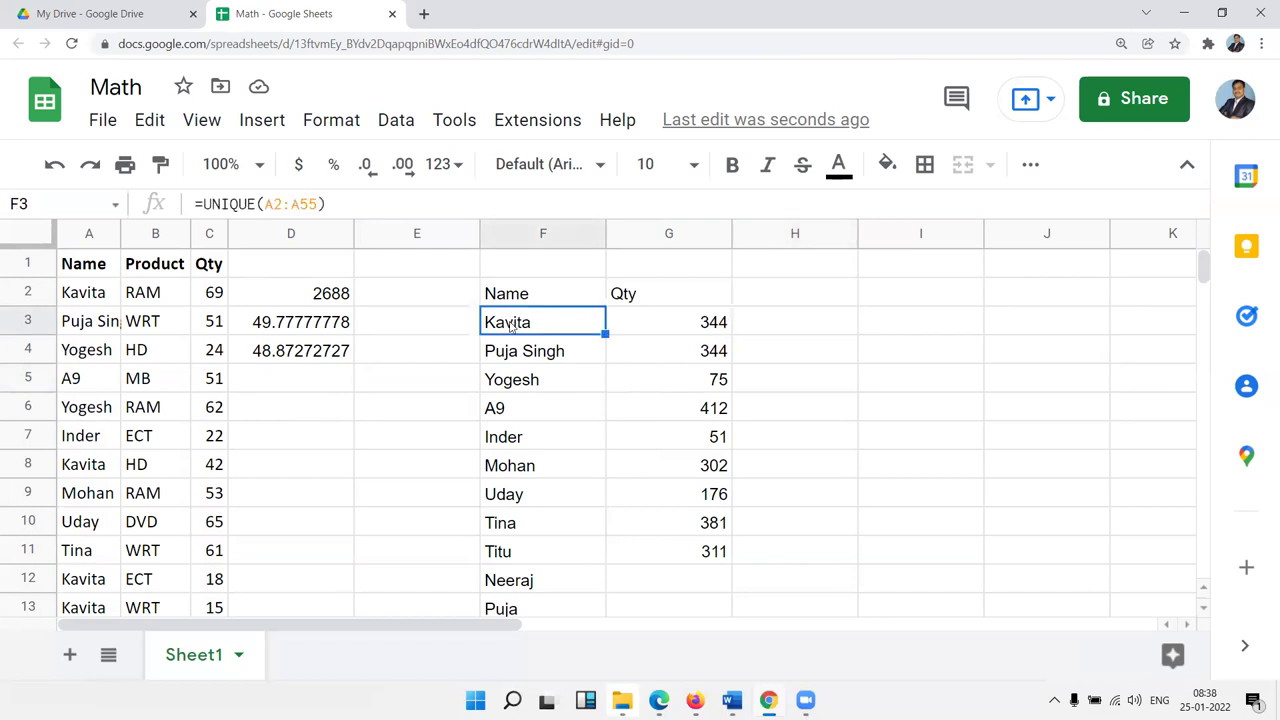
left_click(505, 533)
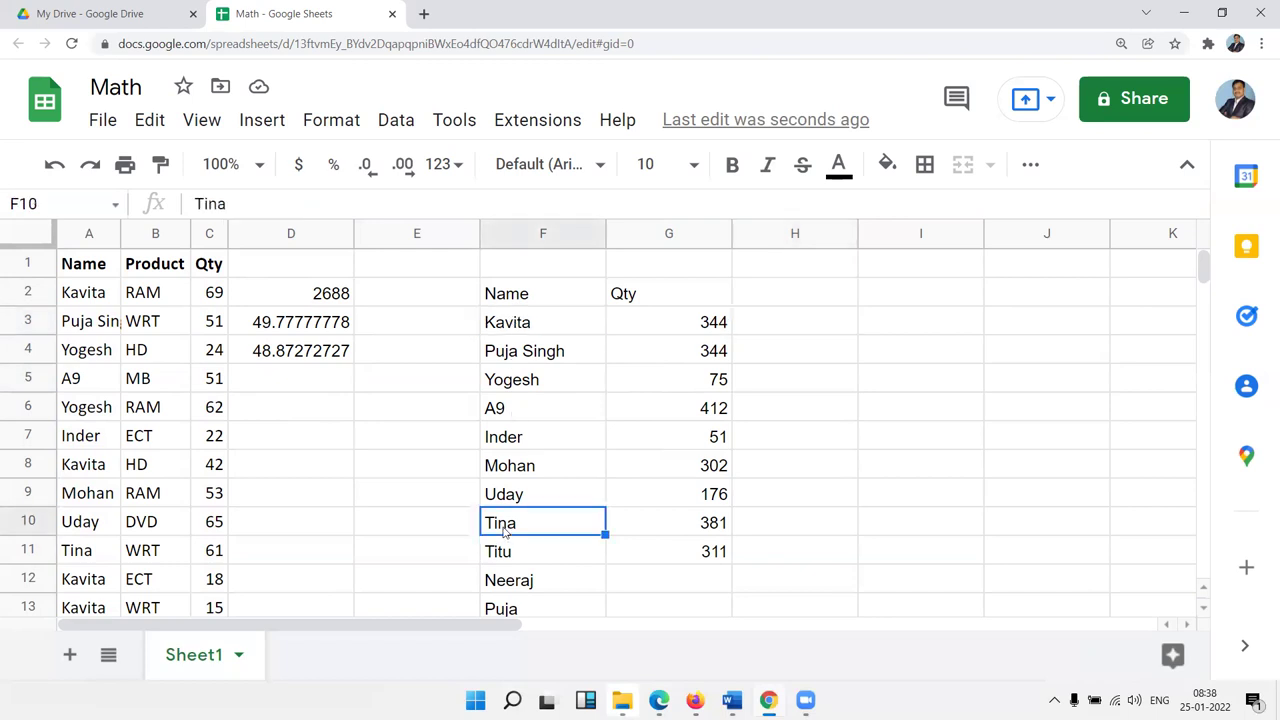
scroll(675, 565, "down", 3)
scroll(675, 565, "up", 3)
left_click(783, 324)
Step: Enter =AVERAGEIF(A:A,F3,C:C) in H3, giving Kavita's average quantity of 43
type("=")
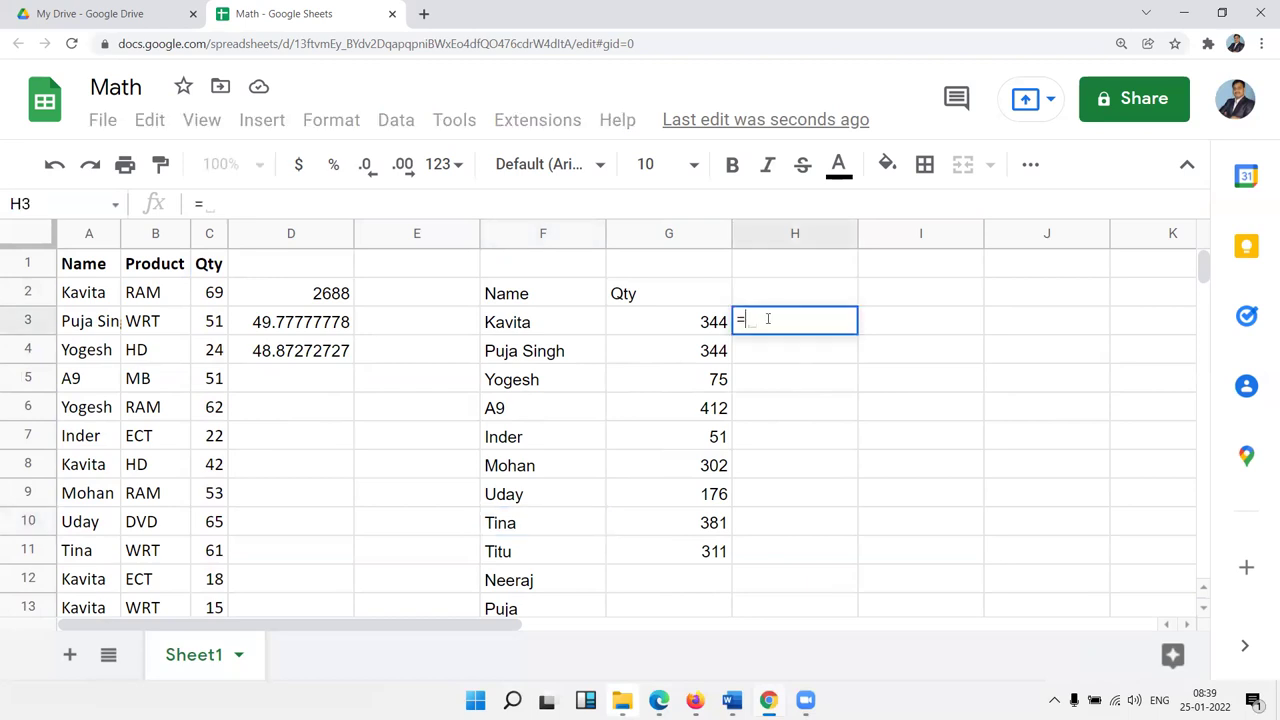
type("av")
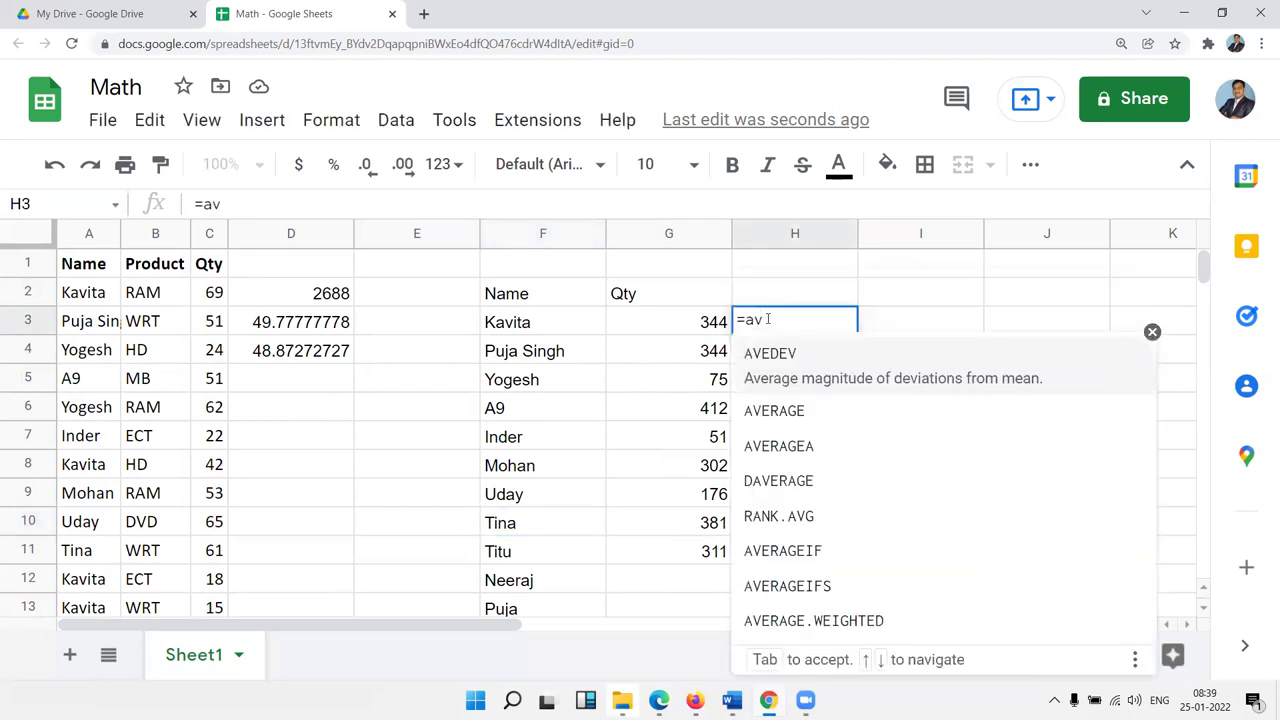
key("Down")
key("Down")
key("Down")
key("Down")
key("Down")
key("Tab")
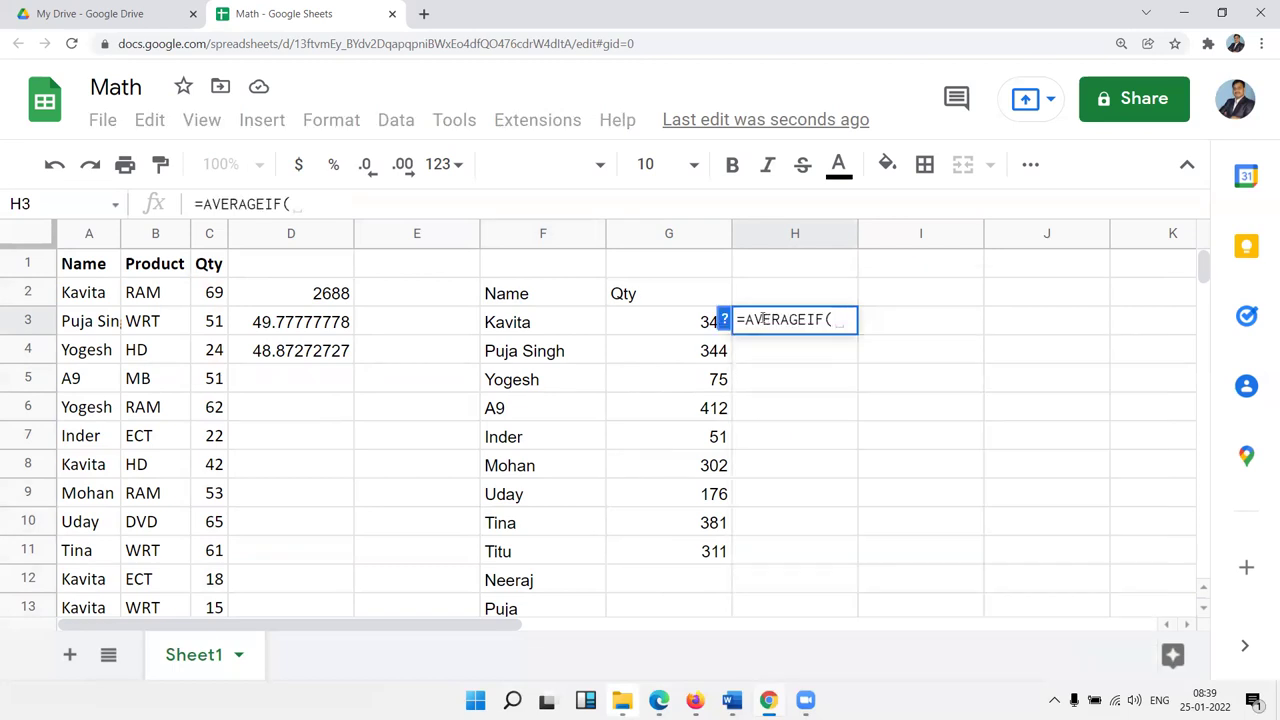
left_click(88, 240)
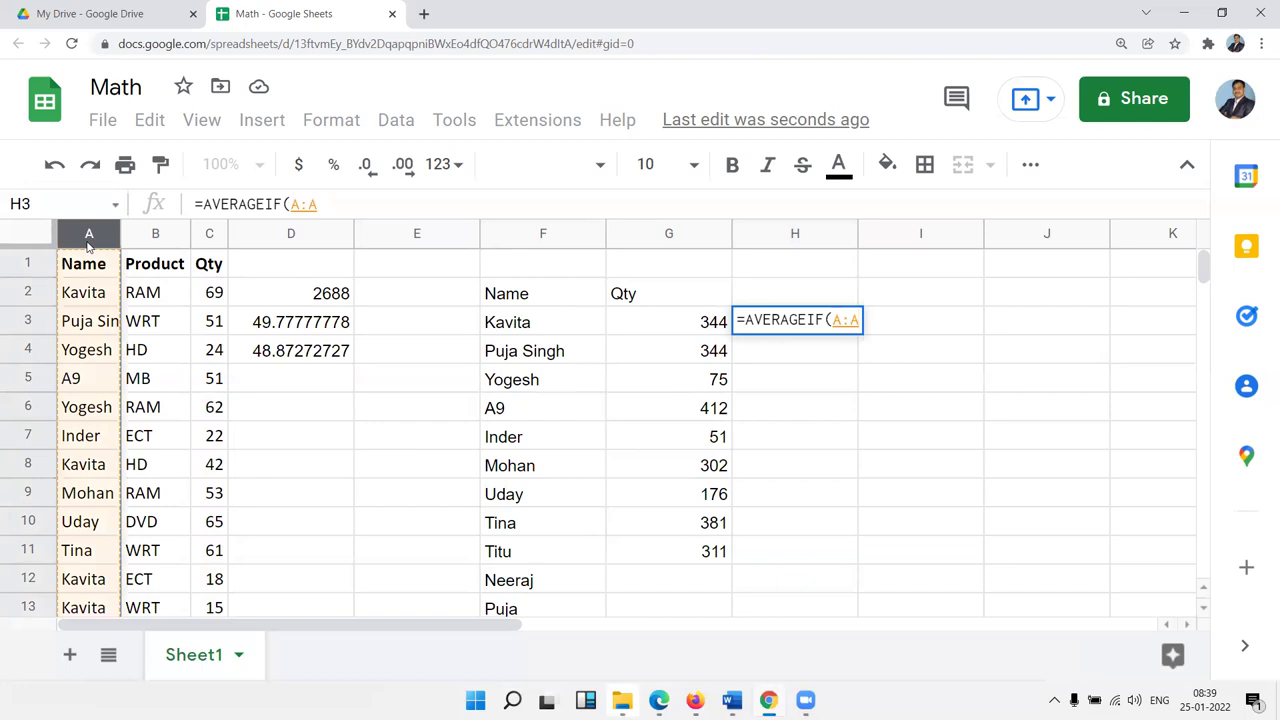
type(",")
key("Left")
key("Left")
type(",")
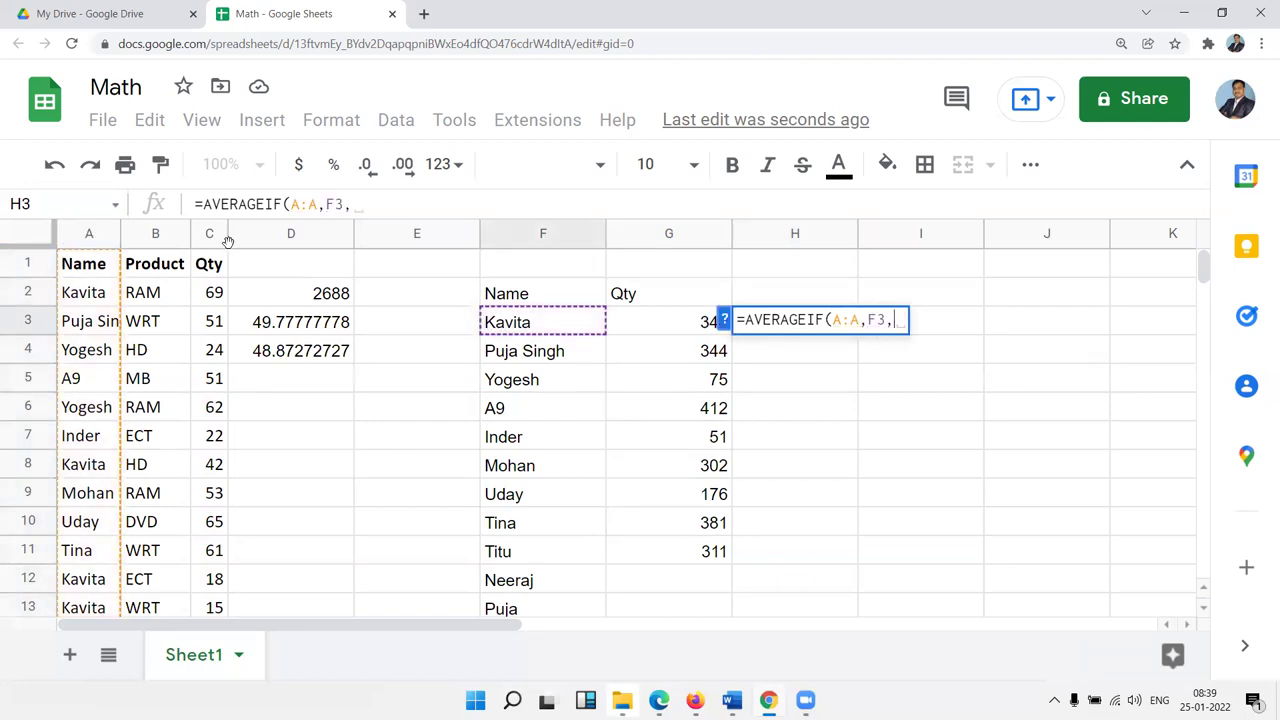
left_click(215, 243)
key("Return")
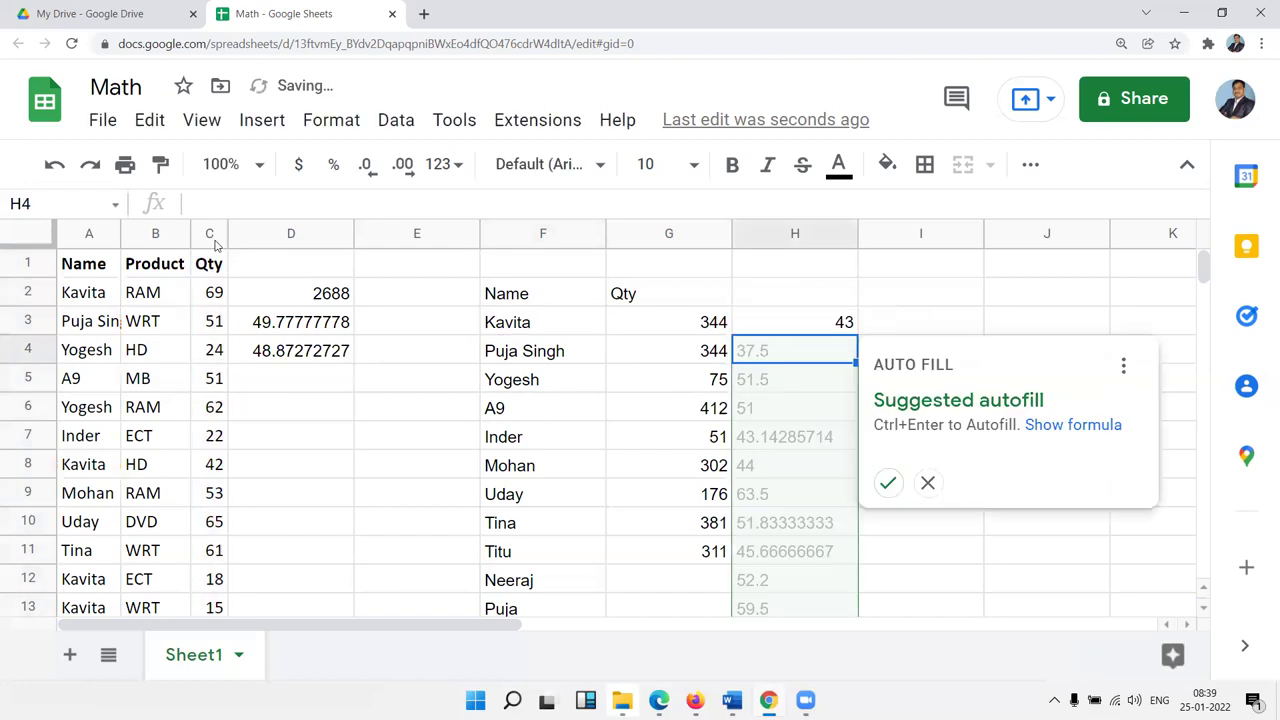
Step: Accept the suggested autofill down column H and clear the error results in H14:H24
left_click(887, 483)
scroll(720, 451, "down", 3)
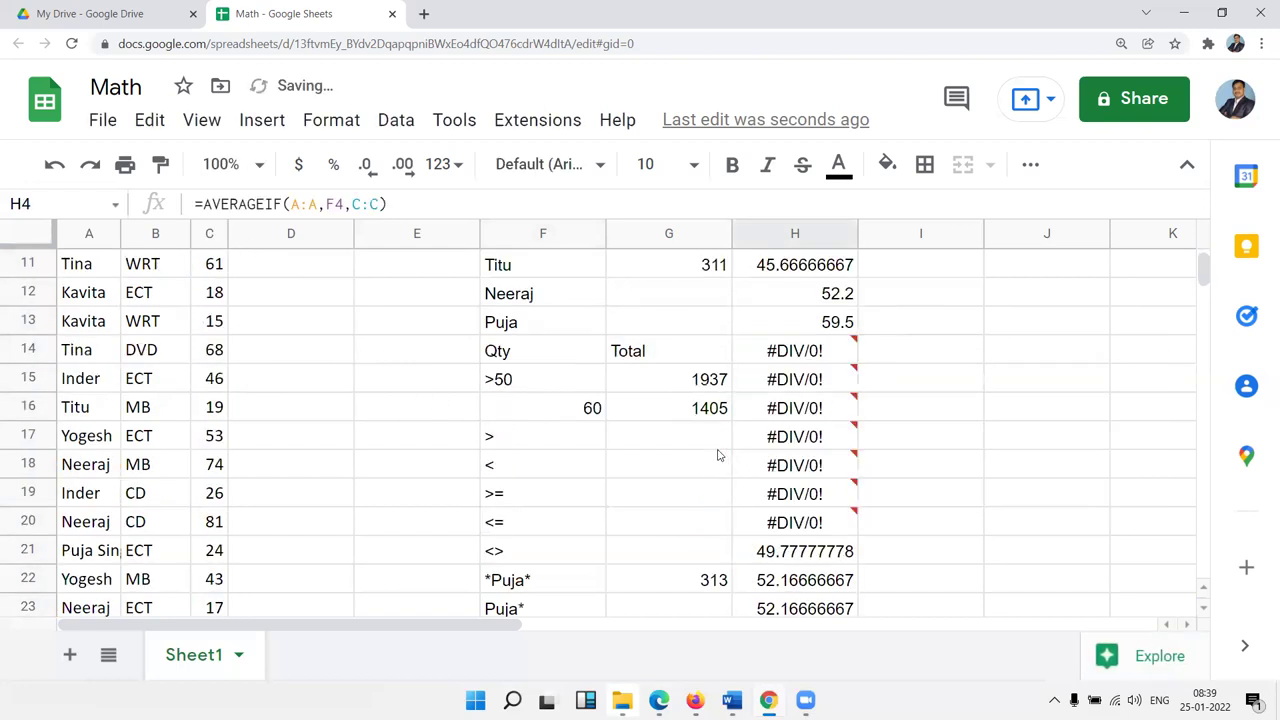
left_click(773, 352)
key("ctrl+shift+Down")
key("Delete")
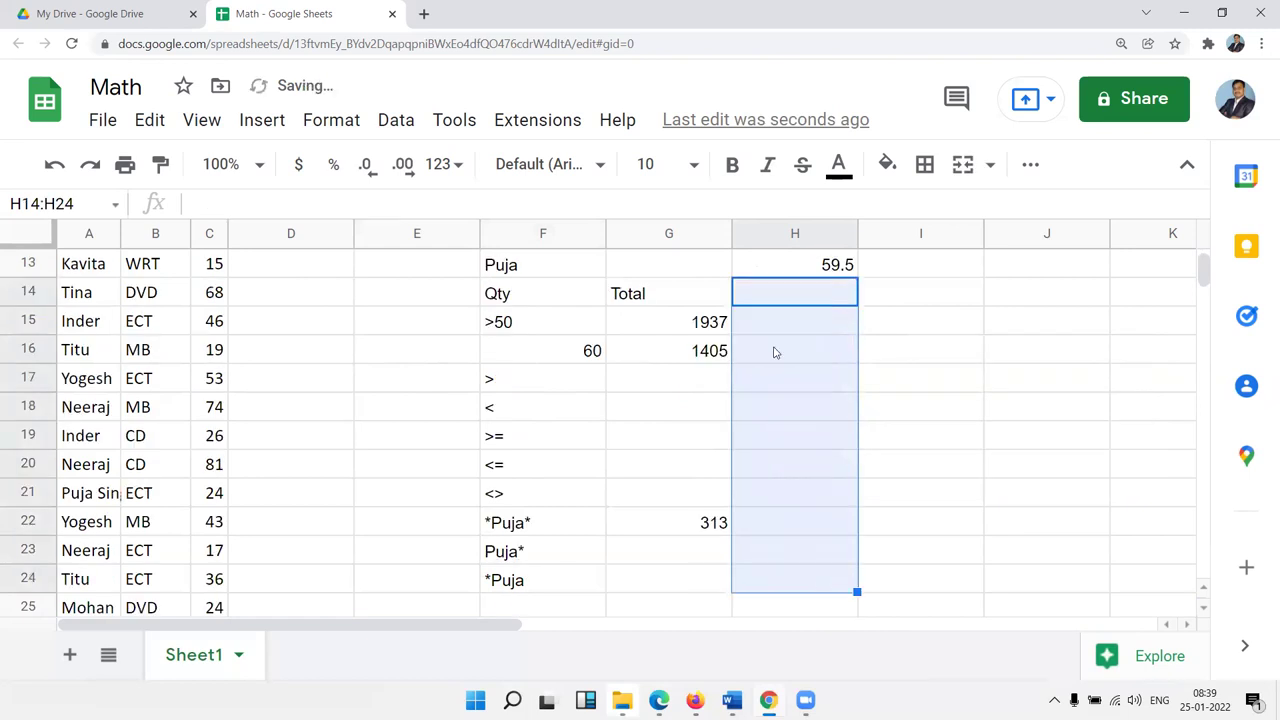
Step: Move down to H28, beside the Puja and MB criteria in row 28
key("Up")
key("Up")
key("Up")
key("Up")
key("Left")
key("Left")
key("Up")
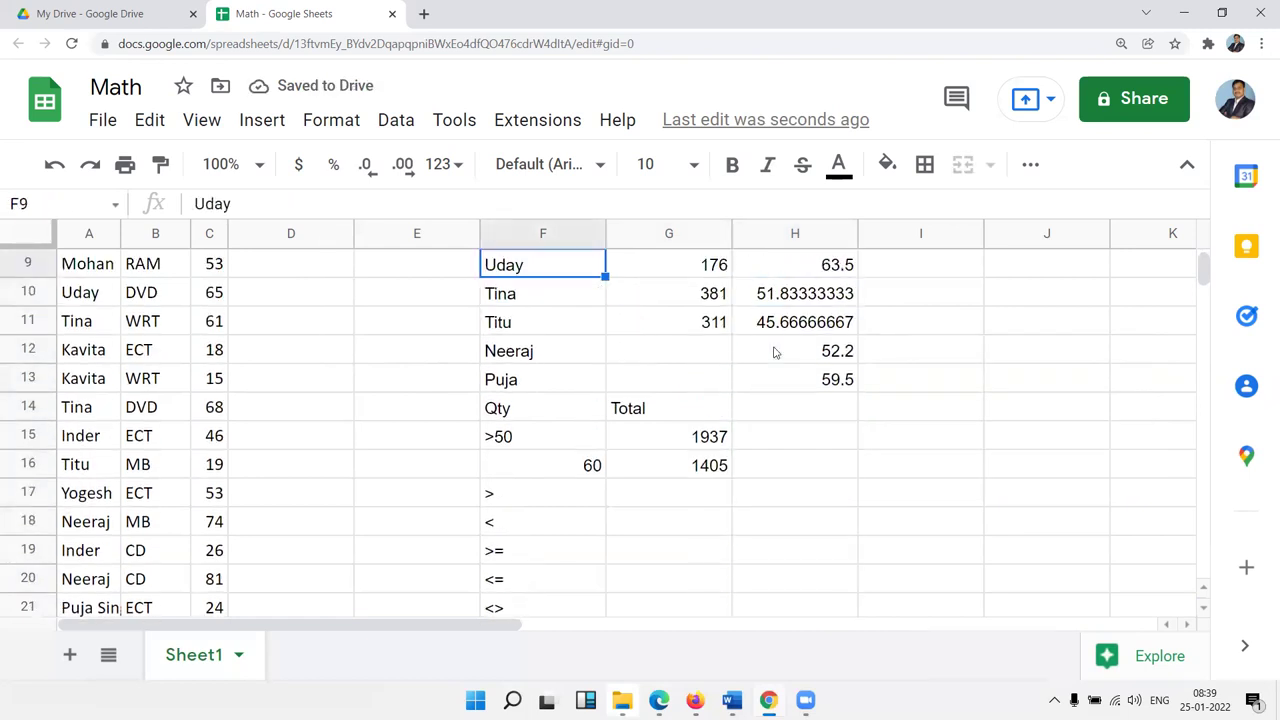
key("Down")
key("Down")
key("Down")
key("Down")
key("Down")
key("Down")
key("Down")
key("Down")
key("Down")
key("Down")
key("Down")
key("Down")
key("Down")
key("Down")
key("Down")
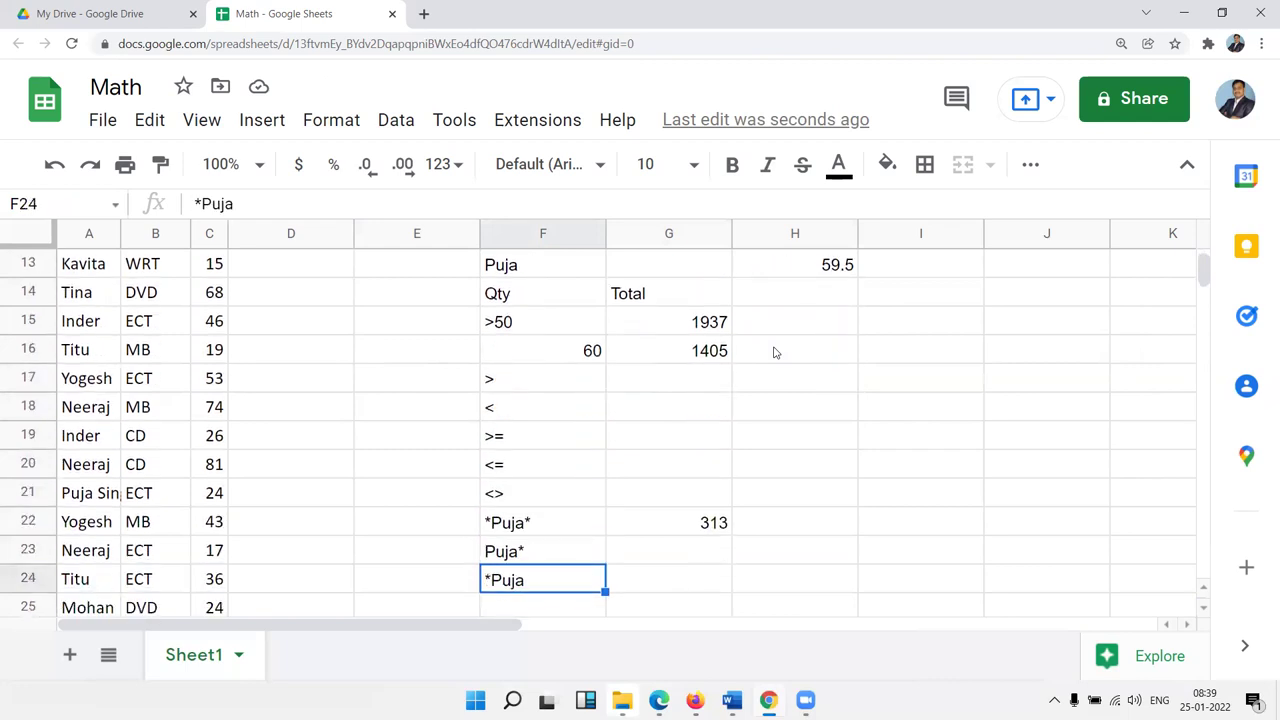
key("Down")
key("Down")
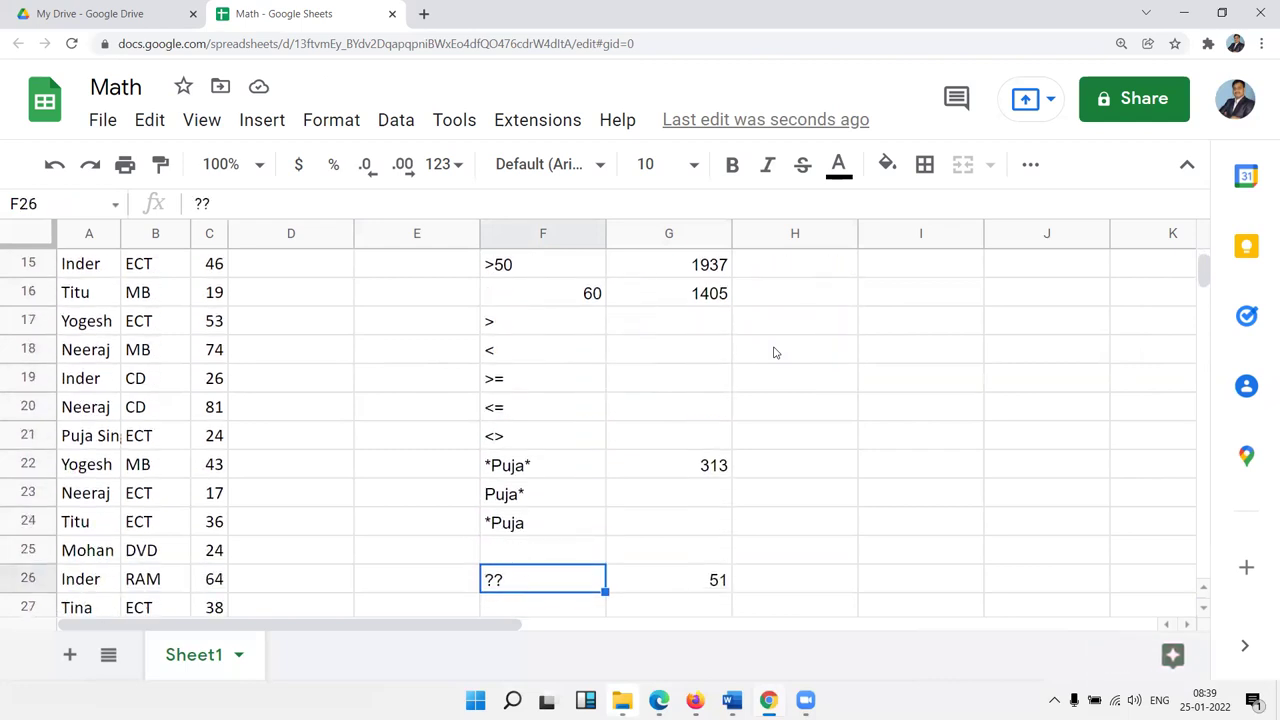
key("Down")
key("Down")
key("Right")
key("Right")
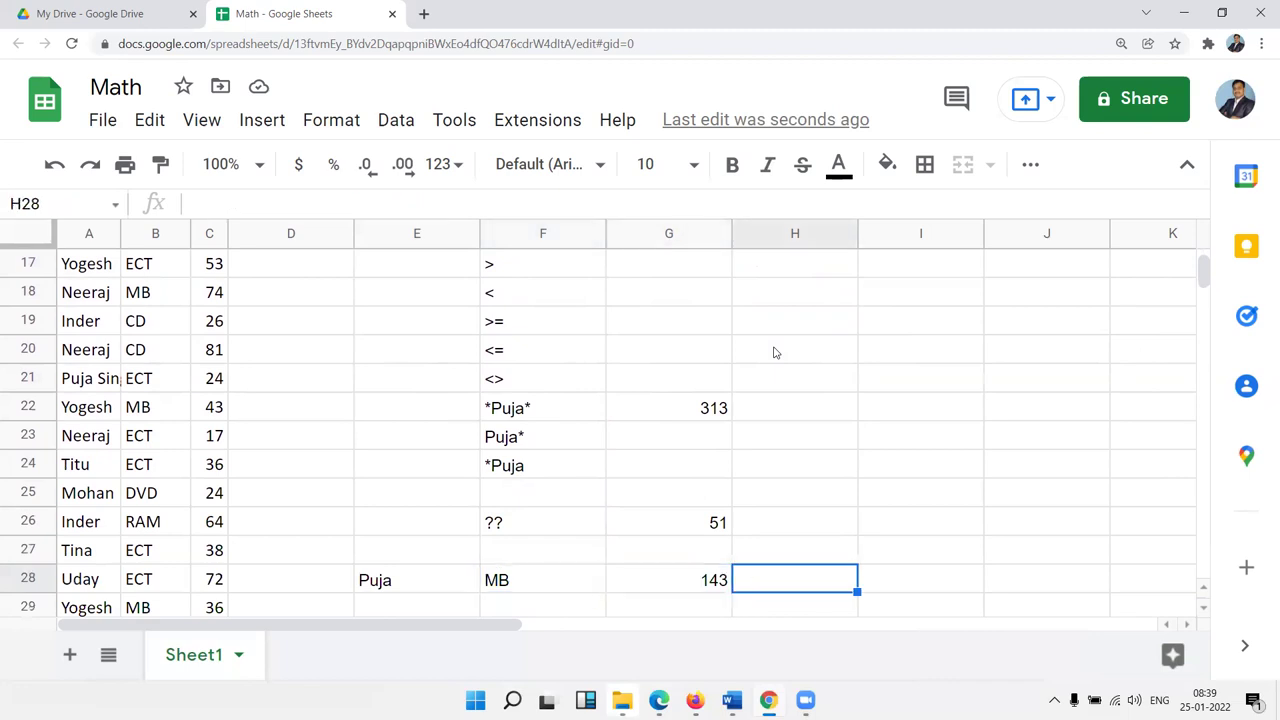
Step: Start an AVERAGEIFS in H28 averaging column C, with column A as first criteria range
type("=av")
key("BackSpace")
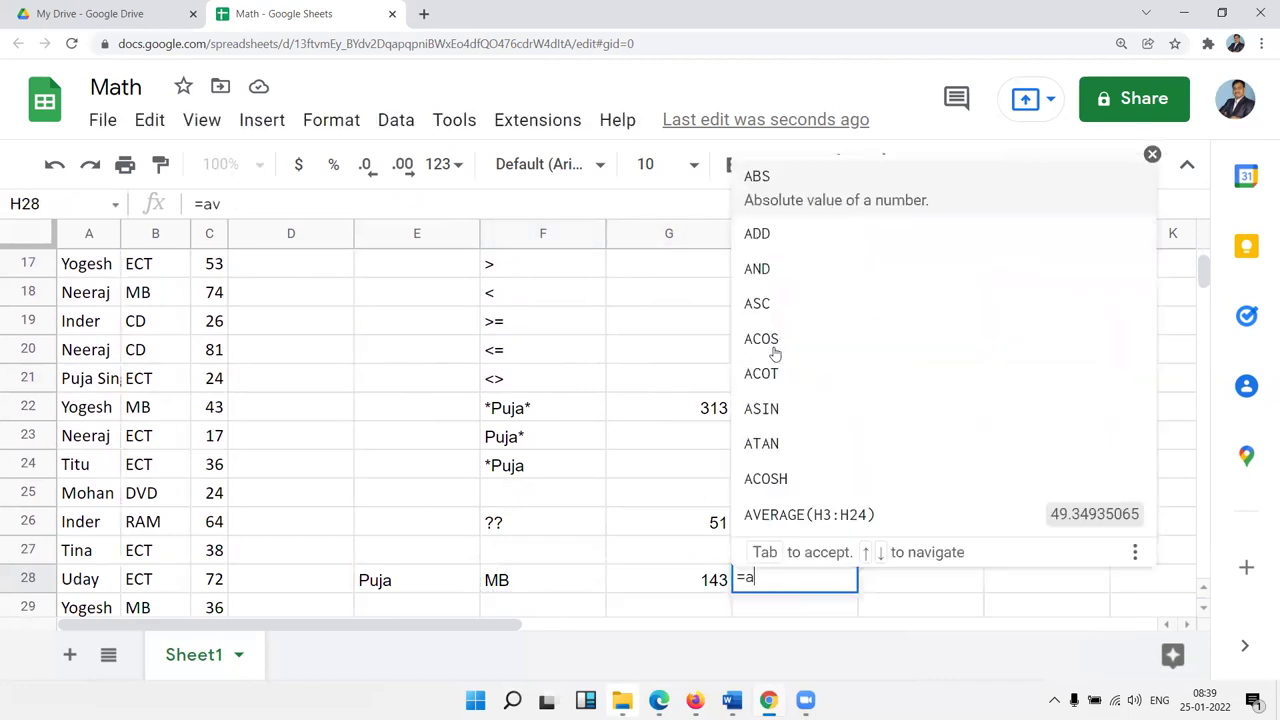
type("v")
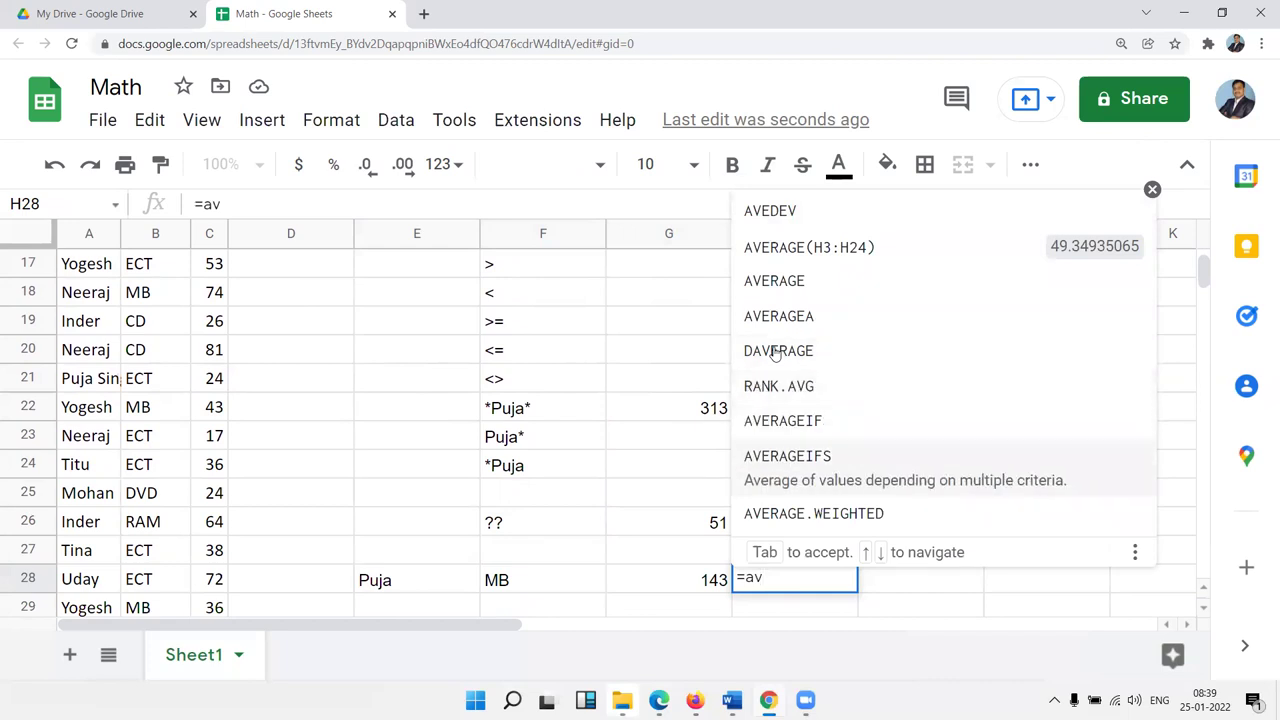
key("Tab")
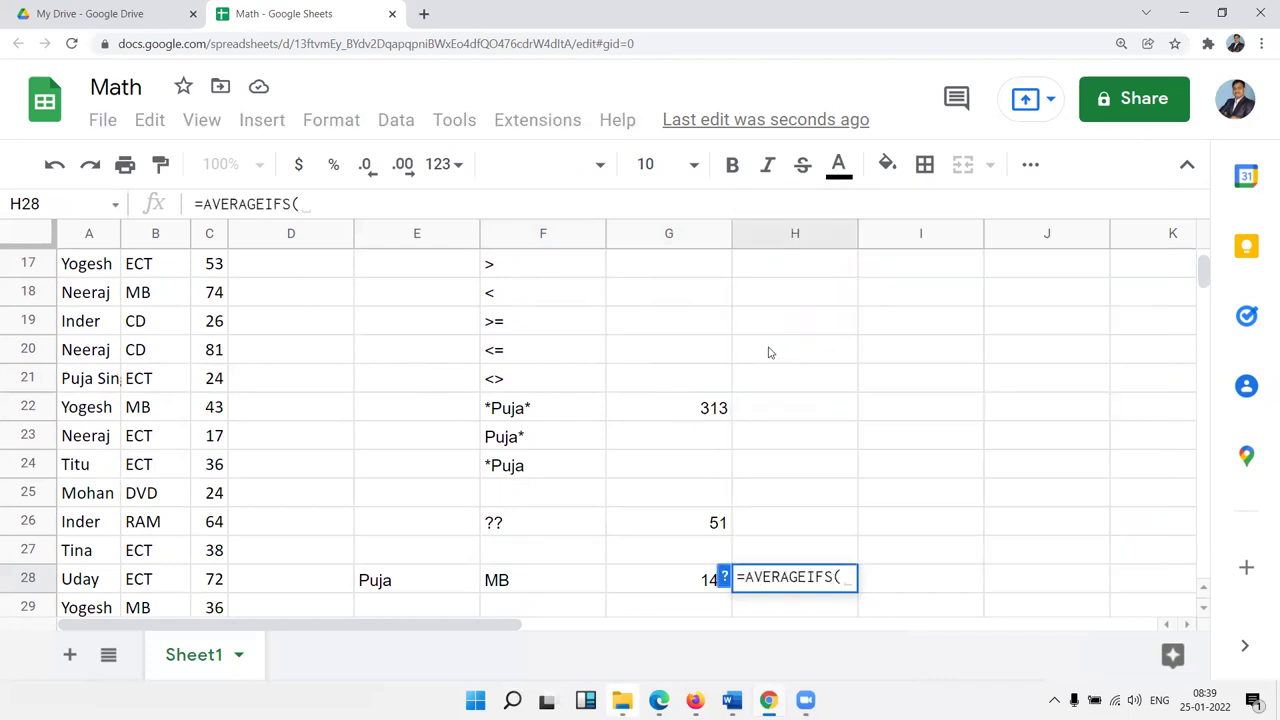
left_click(211, 234)
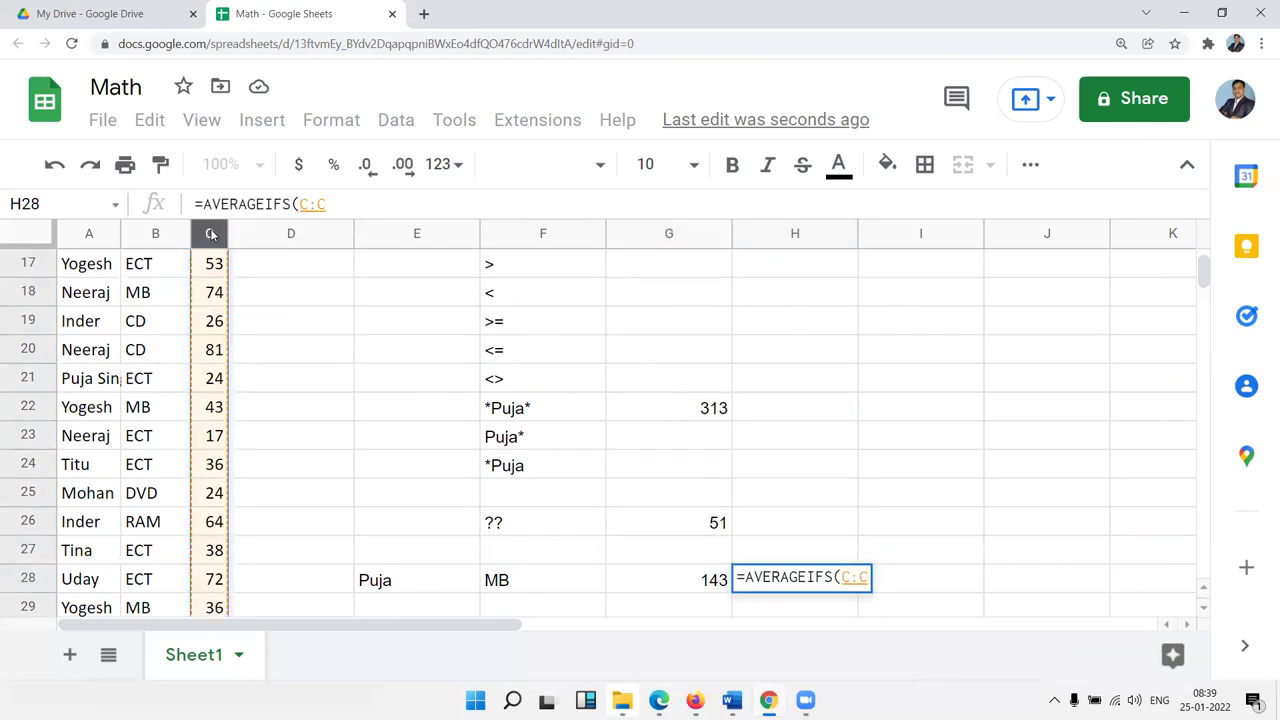
type(",A:A,")
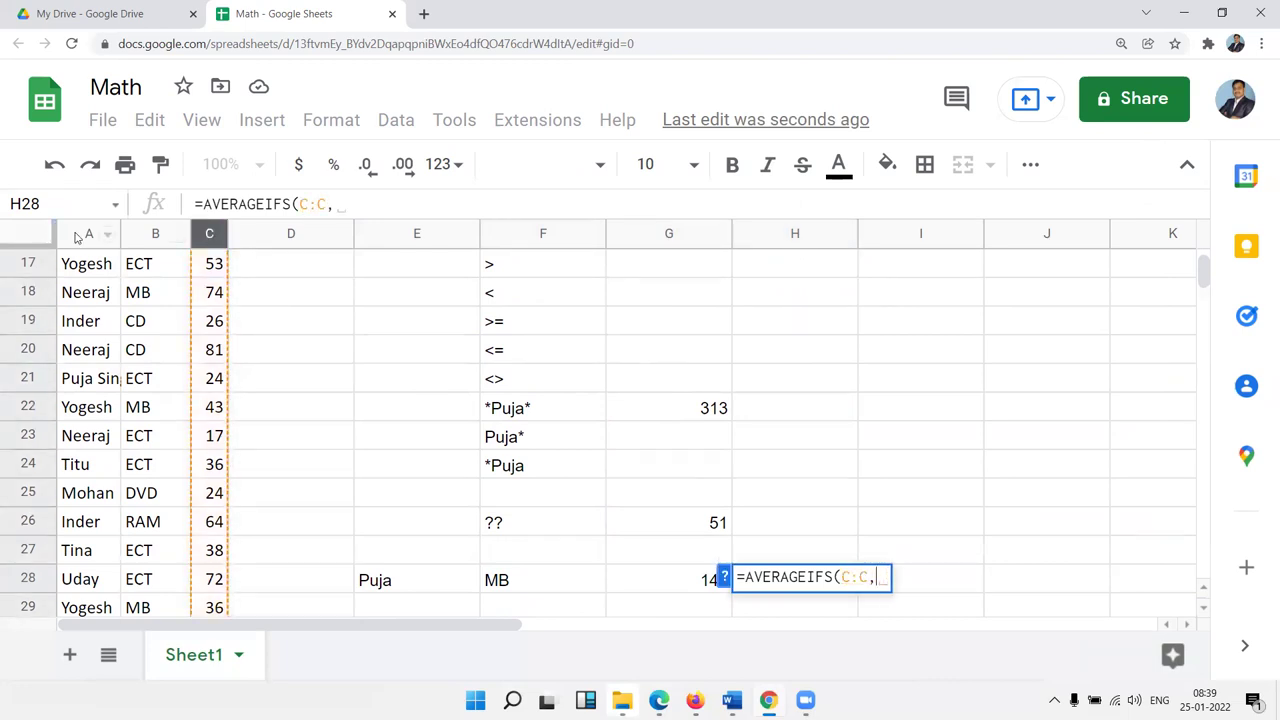
left_click(78, 236)
type(",")
Step: Add criteria E28 (Puja), column B and F28 (MB), giving 71.5
left_click(400, 583)
type(",")
left_click(163, 240)
type(",B:B,")
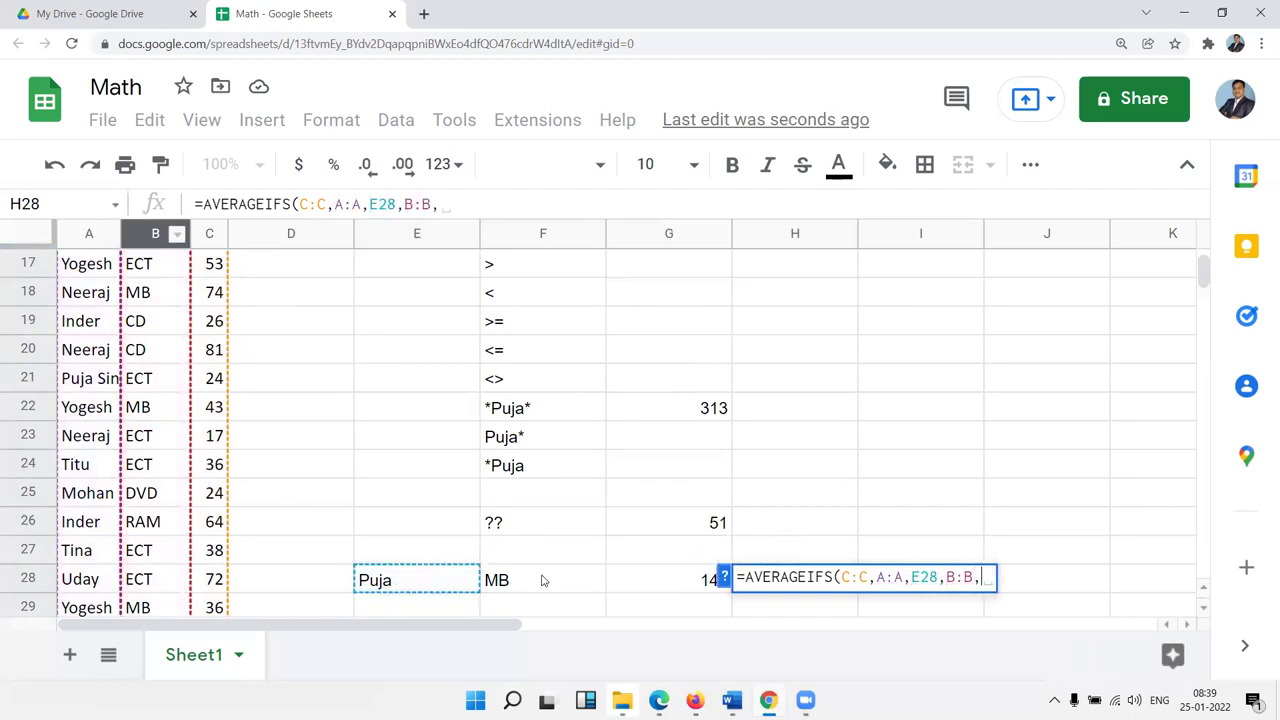
left_click(543, 581)
key("Return")
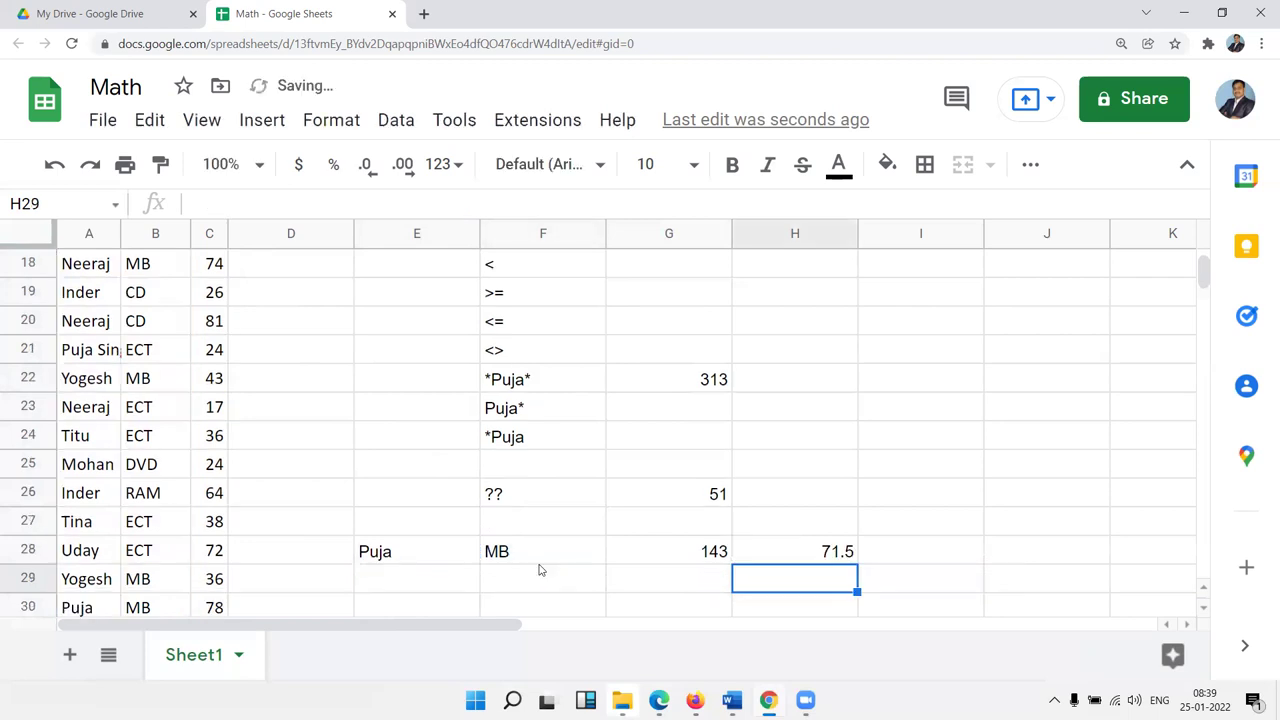
key("Up")
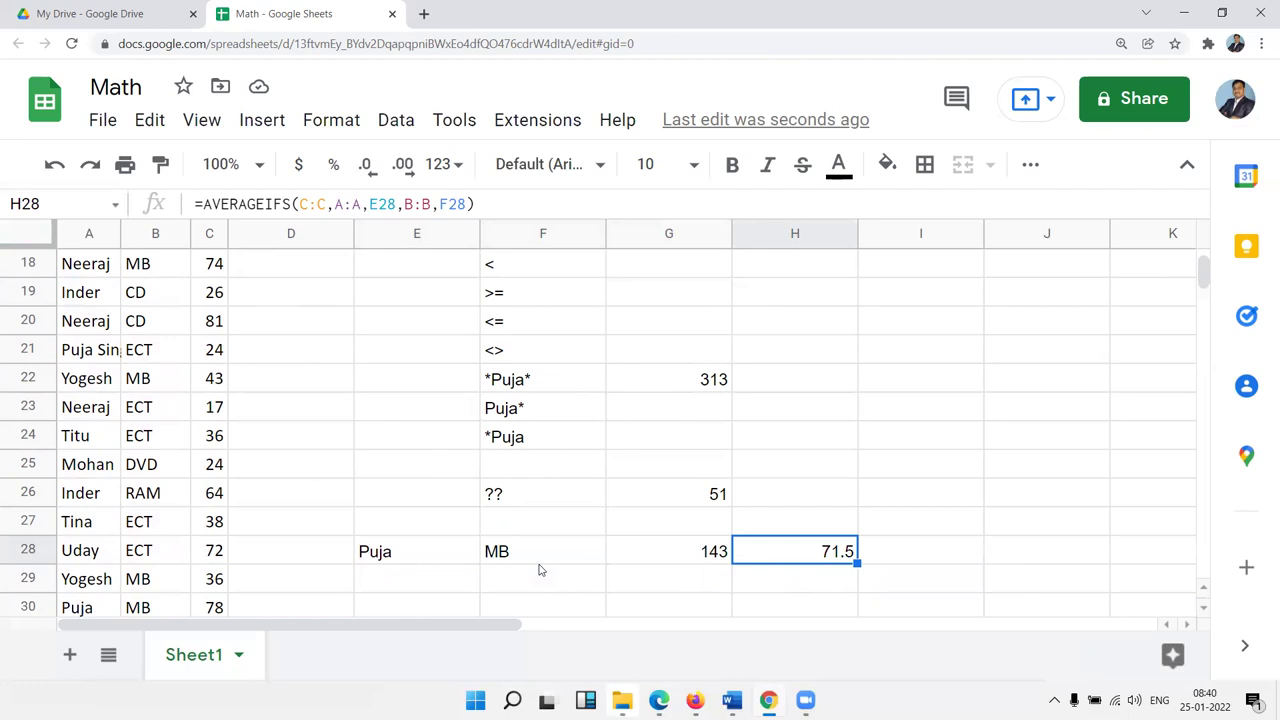
Step: Return to the top and download the sheet via File > Download > Microsoft Excel (.xlsx)
key("Up")
key("Up")
key("Up")
key("Up")
key("Up")
key("Up")
key("Up")
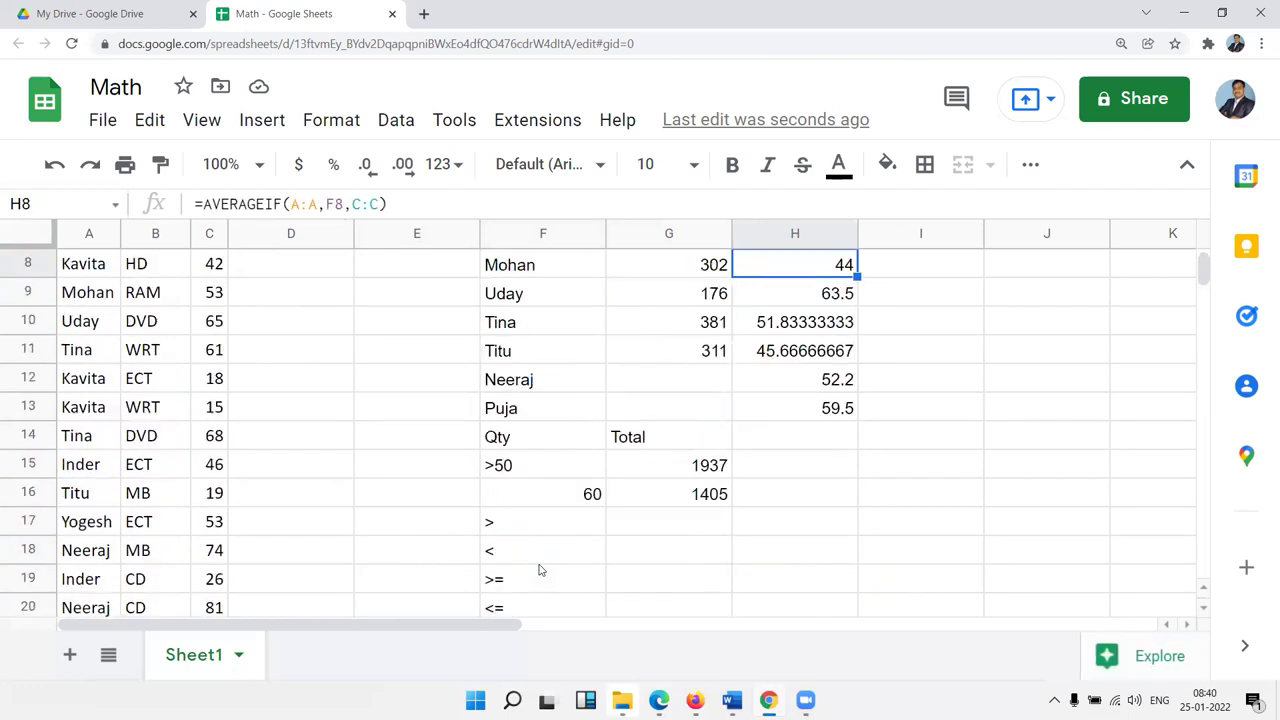
key("Up")
key("Up")
key("Up")
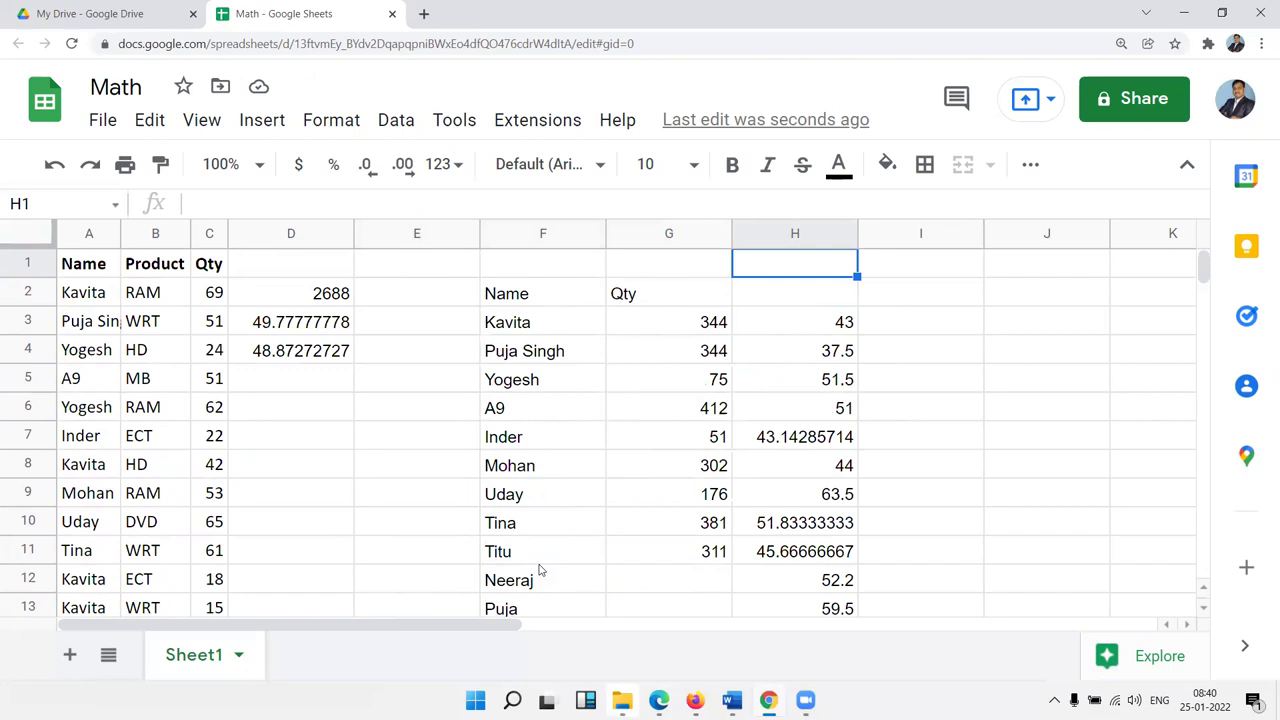
left_click(103, 122)
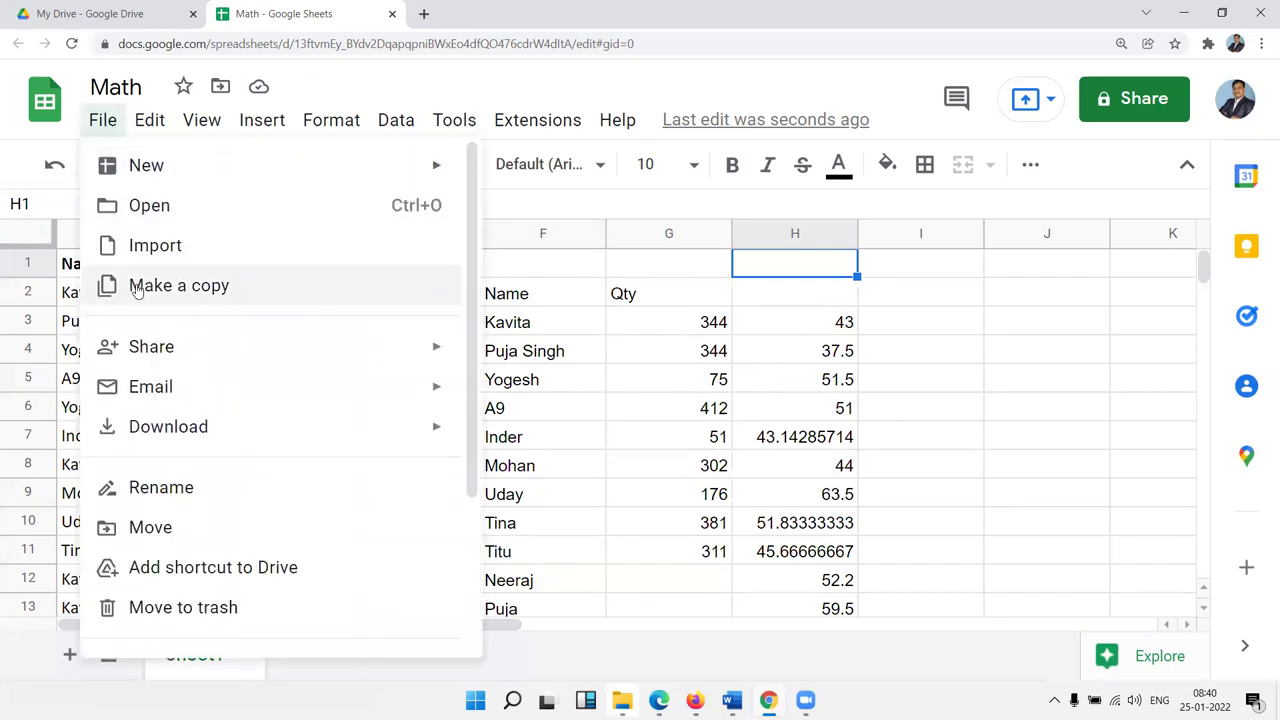
mouse_move(184, 434)
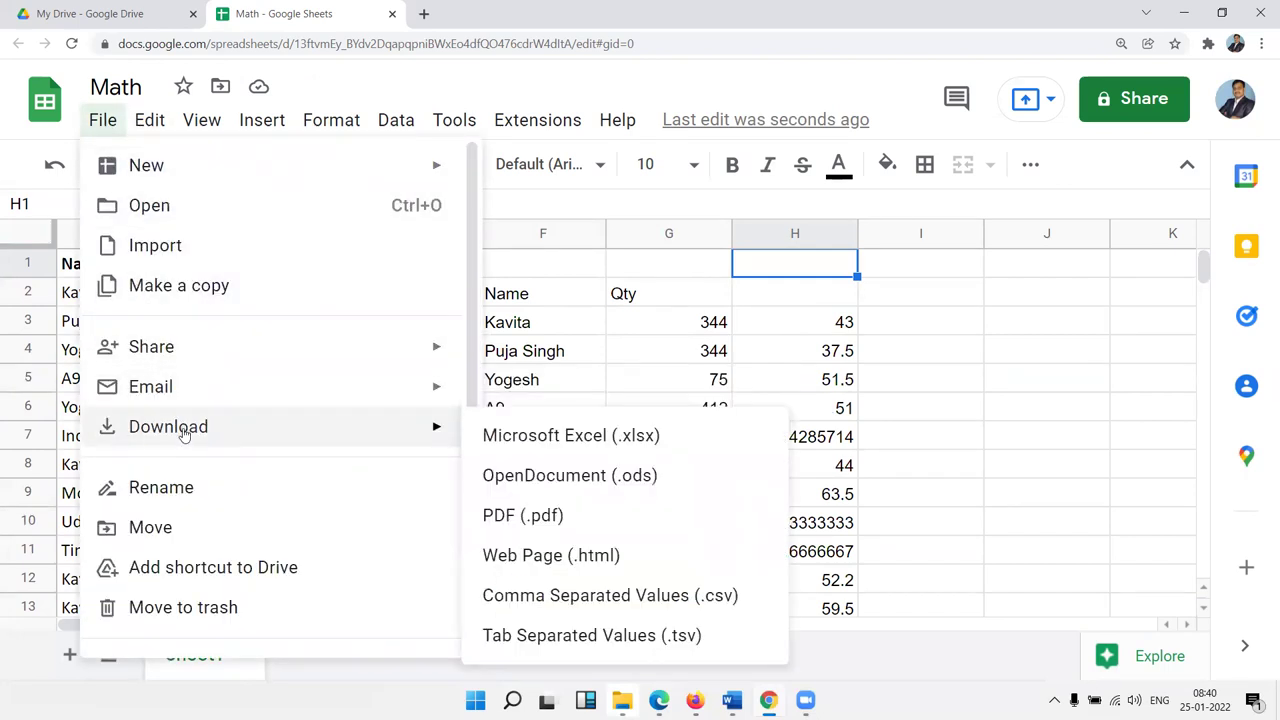
left_click(486, 436)
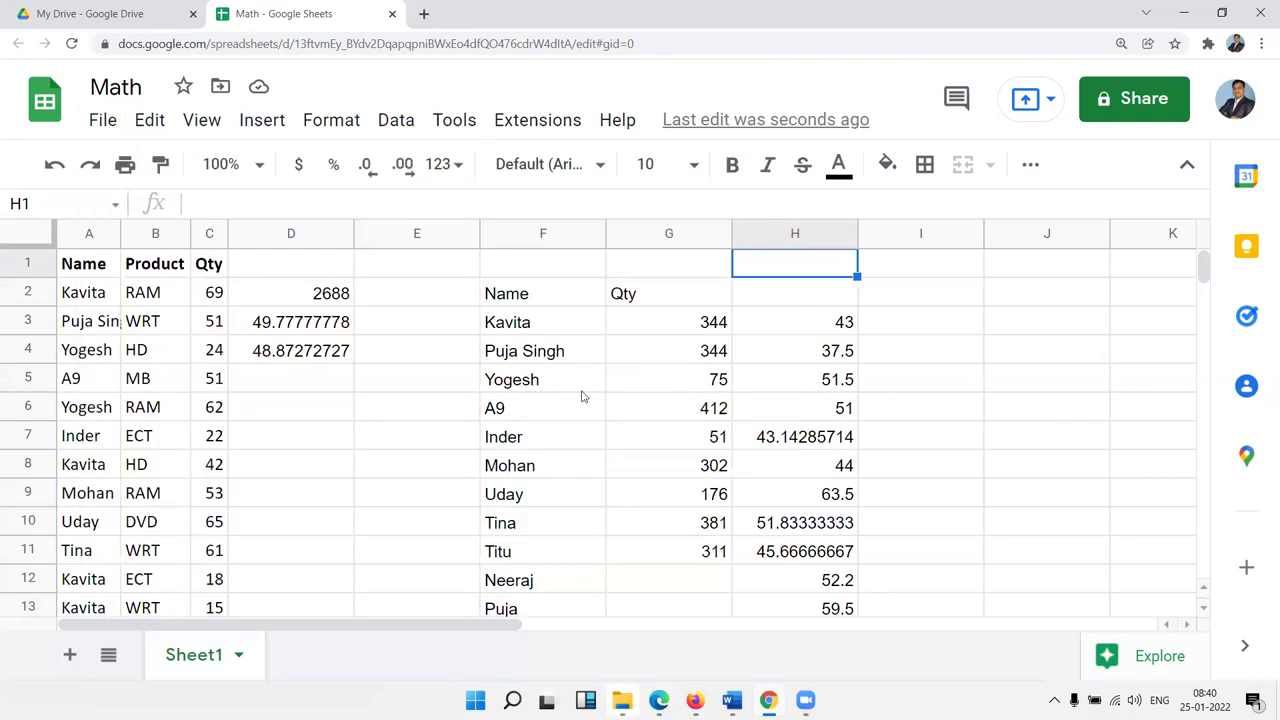